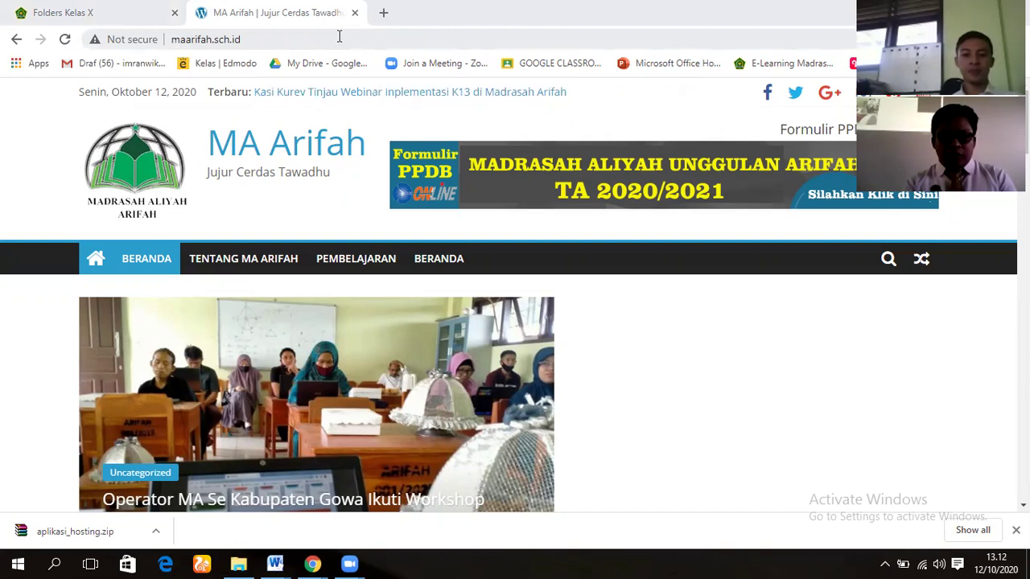
Open the MA Arifah e-learning login page from the Pembelajaran page of the school website
{"action": "left_click", "coordinate": [333, 39]}
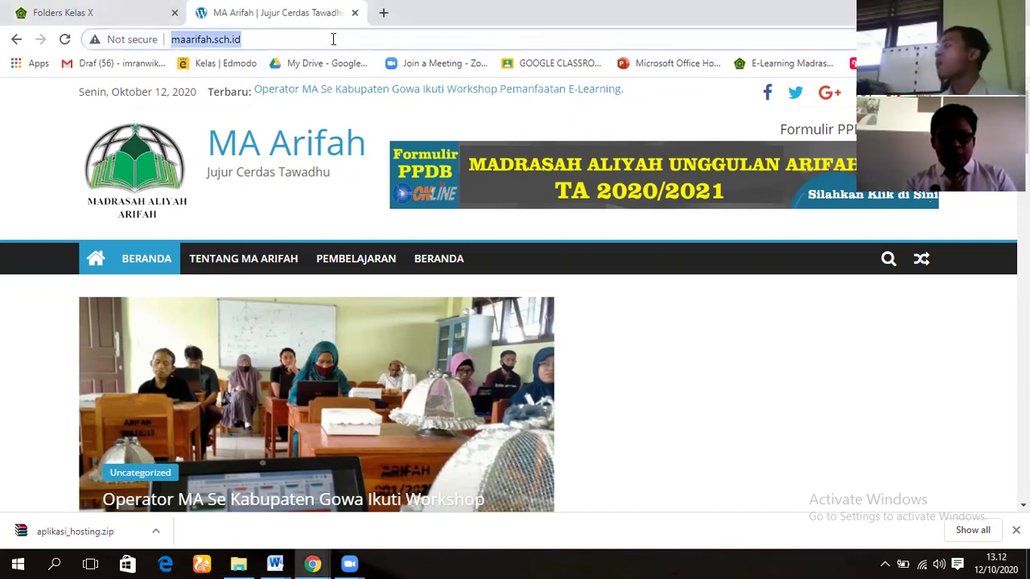
{"action": "left_click", "coordinate": [281, 40]}
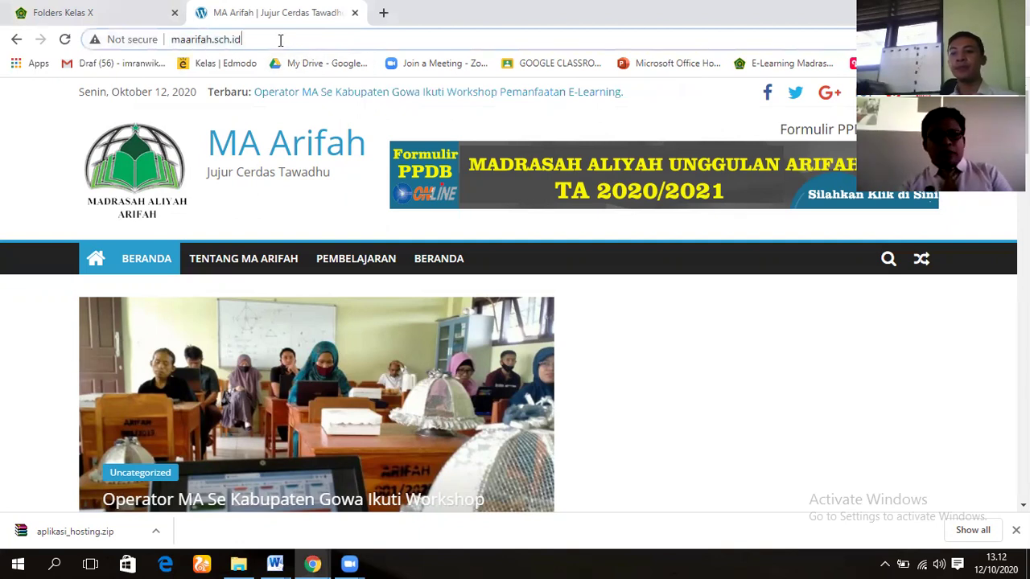
{"action": "left_click", "coordinate": [361, 261]}
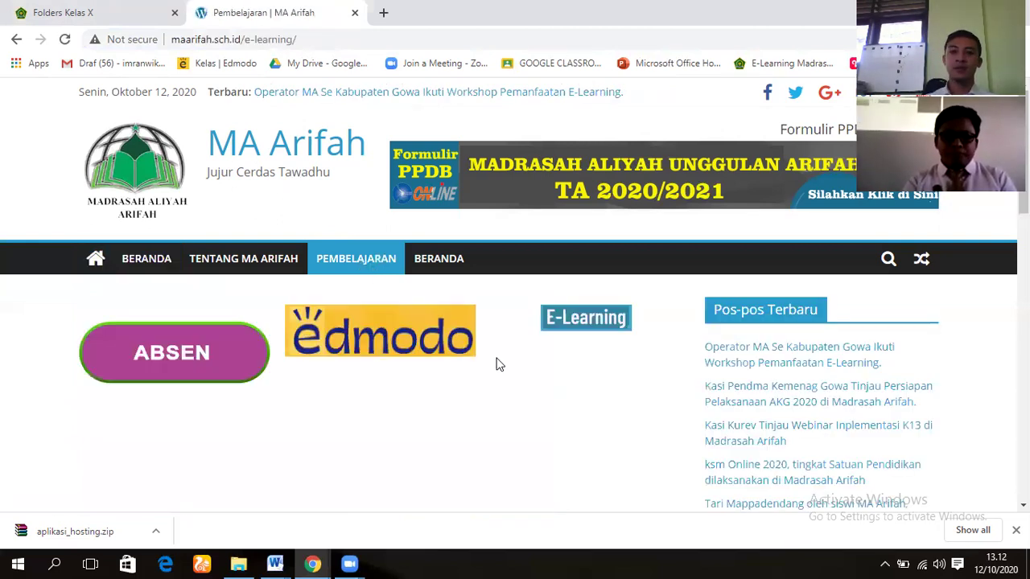
{"action": "left_click", "coordinate": [591, 326]}
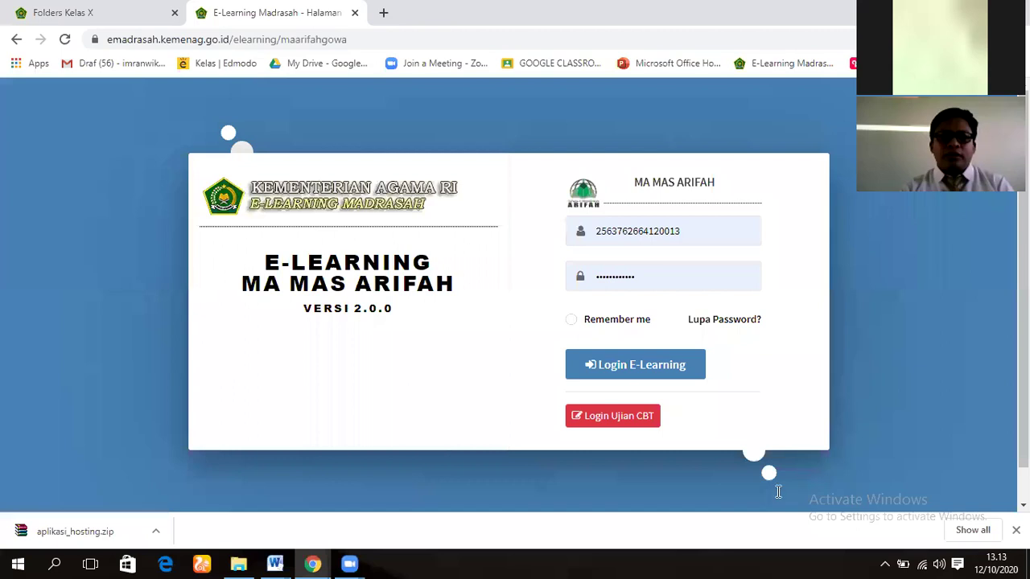
Confirm the use of the mtsarifahgowa server domain and open its e-learning address in a new tab
{"action": "left_click_drag", "start_coordinate": [248, 364], "coordinate": [642, 463]}
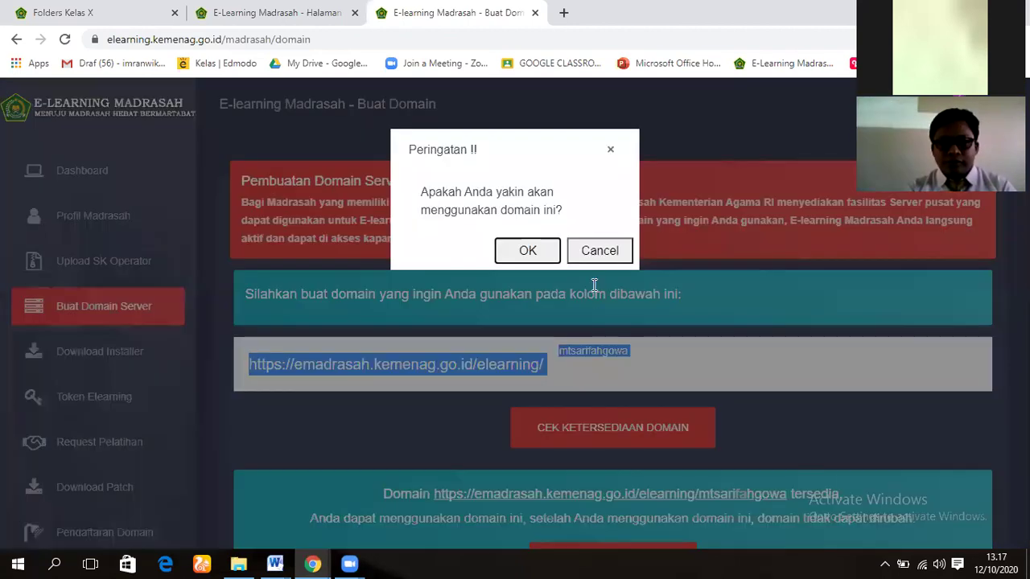
{"action": "key", "text": "Return"}
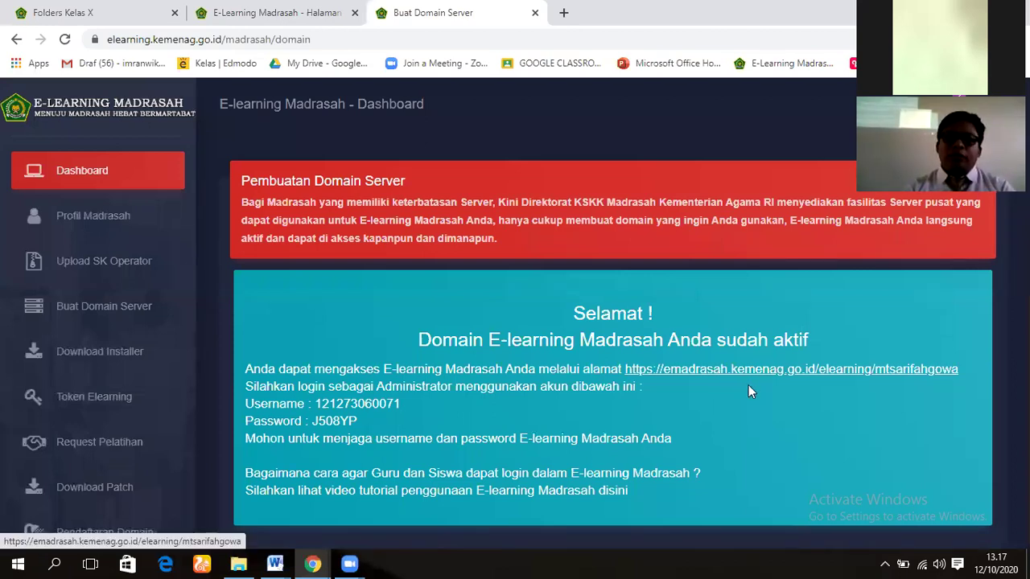
{"action": "right_click", "coordinate": [716, 372]}
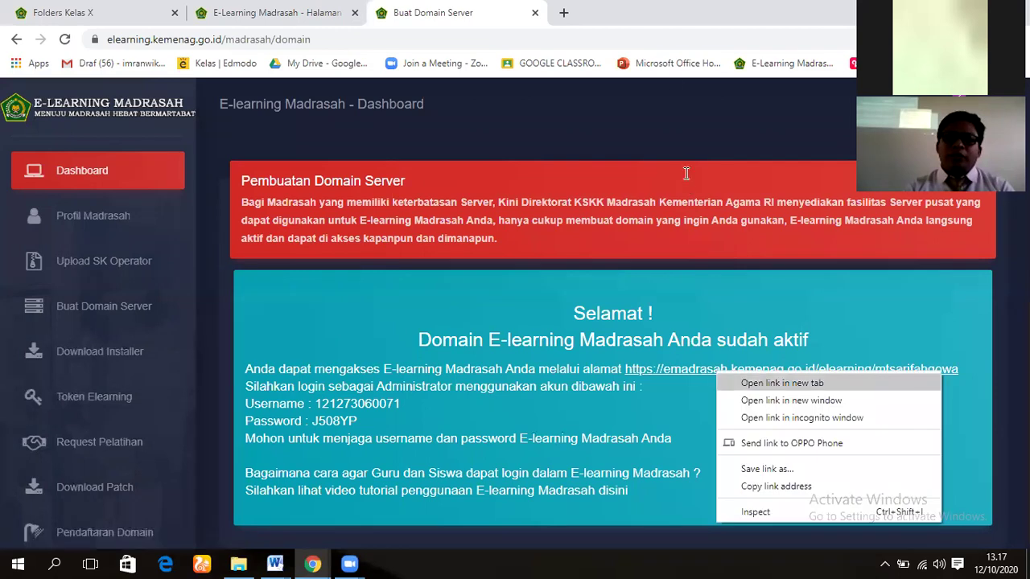
{"action": "left_click", "coordinate": [782, 383]}
{"action": "left_click", "coordinate": [636, 13]}
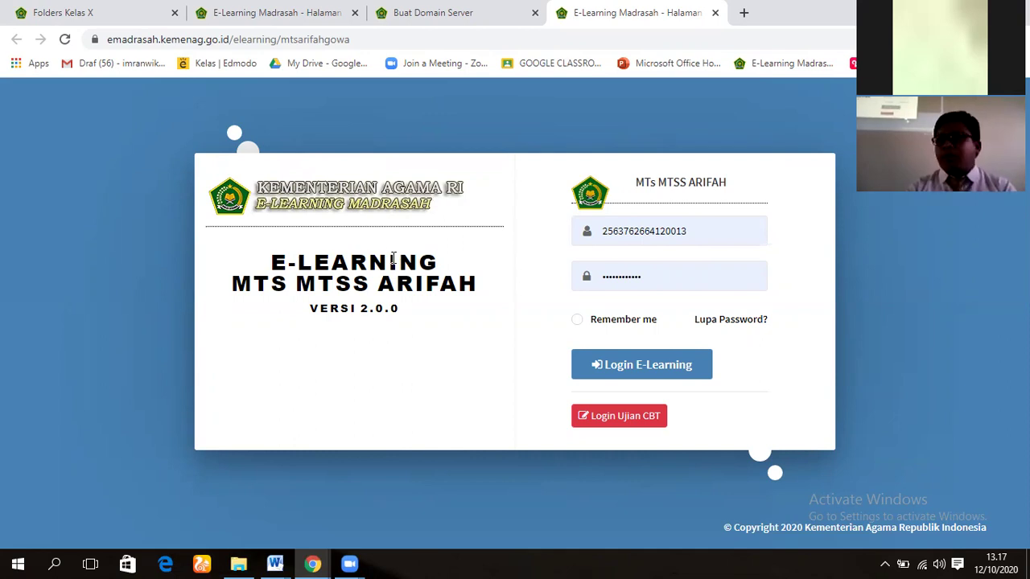
Compare the e-learning login pages of MA Arifah and MTs Arifah and view the saved accounts offered for MTs Arifah
{"action": "left_click", "coordinate": [283, 13]}
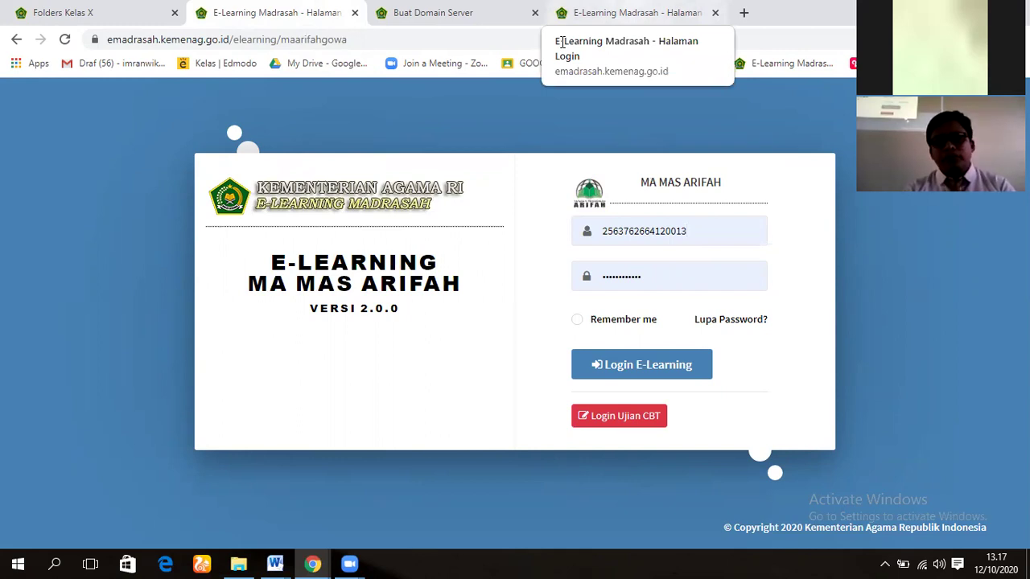
{"action": "left_click", "coordinate": [561, 16]}
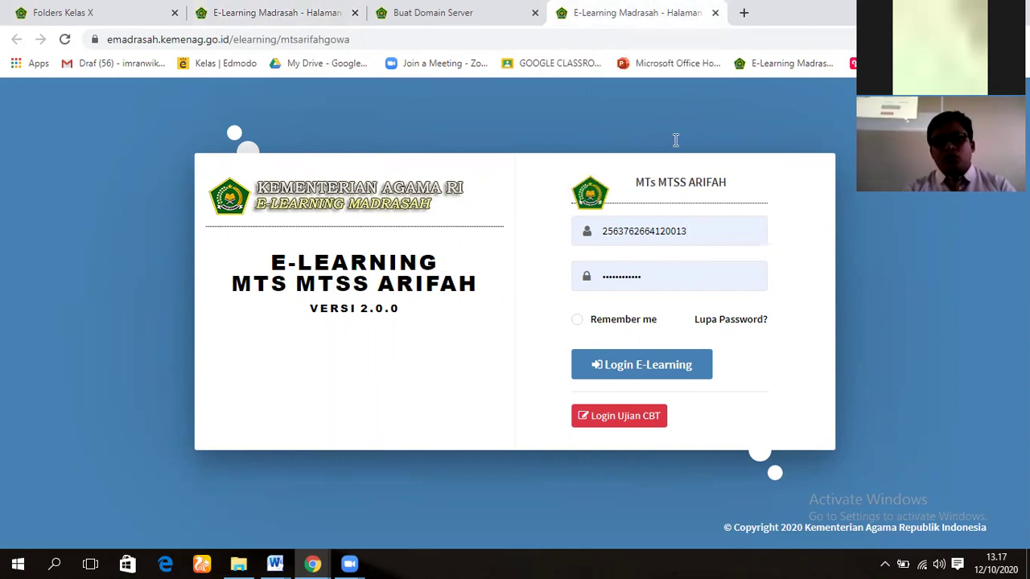
{"action": "left_click", "coordinate": [688, 232]}
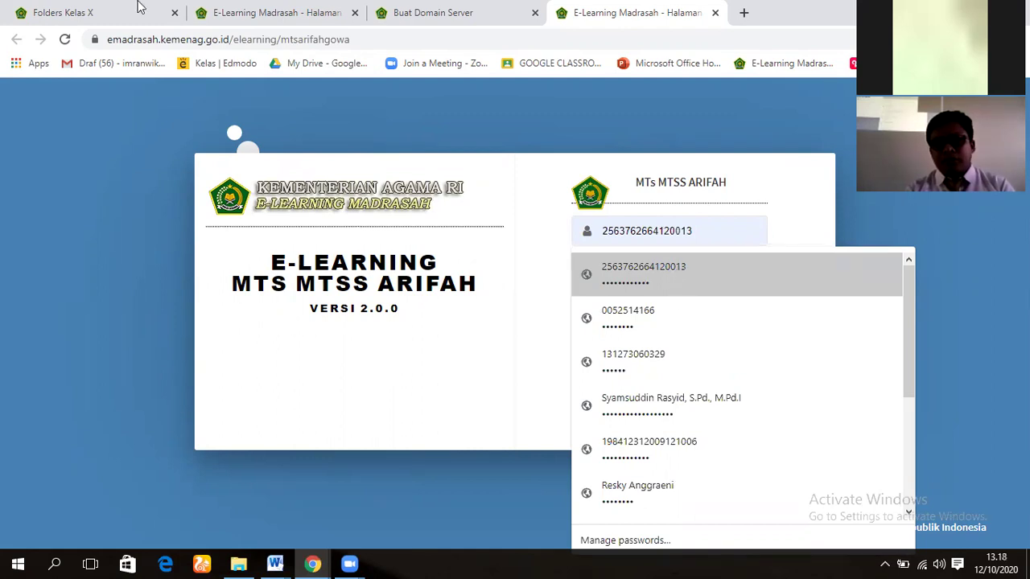
Log in to the MA Arifah e-learning with the saved operator username and password and open the madrasah profile
{"action": "left_click", "coordinate": [251, 19]}
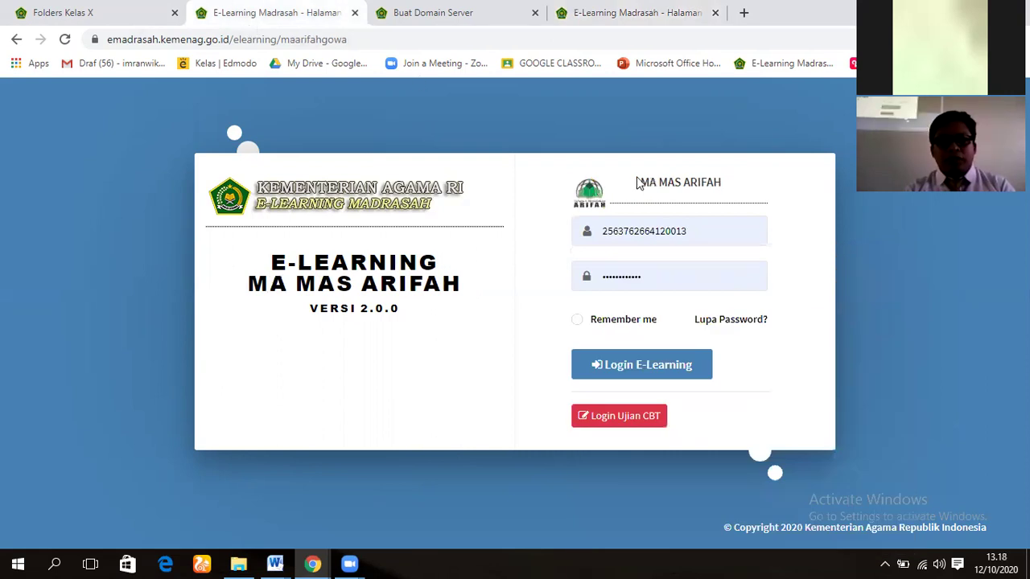
{"action": "left_click", "coordinate": [682, 233]}
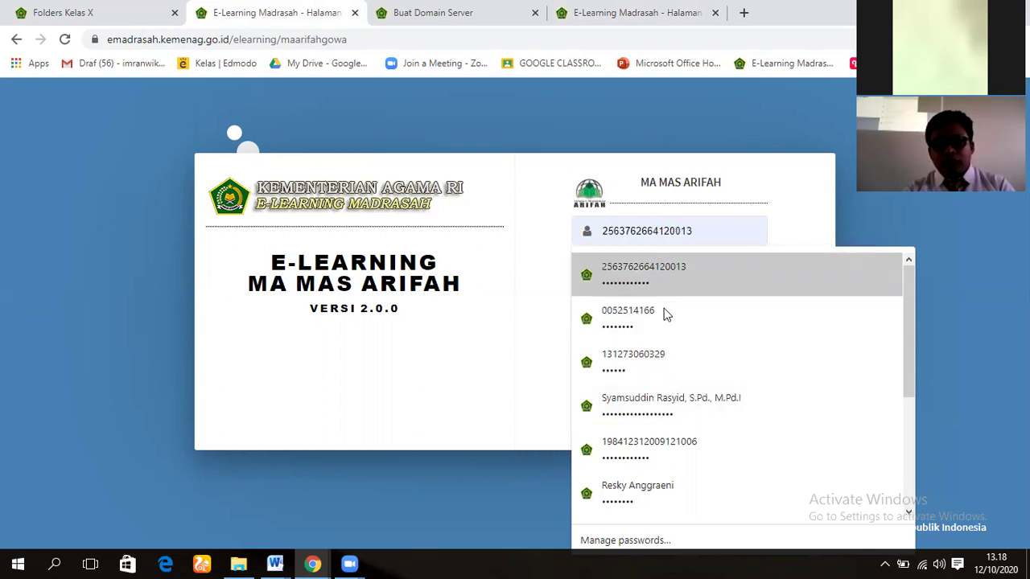
{"action": "left_click", "coordinate": [666, 354]}
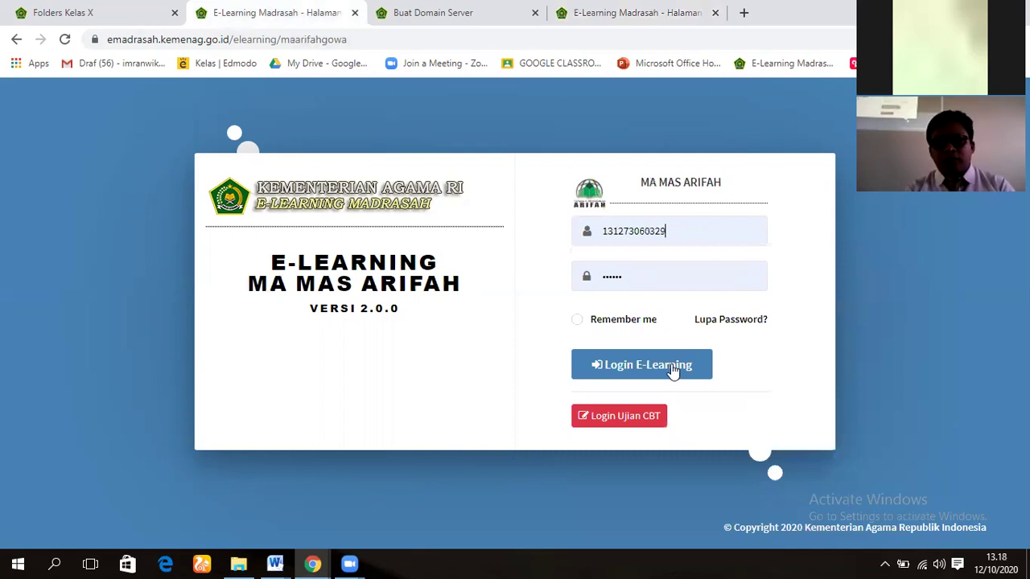
{"action": "left_click", "coordinate": [662, 367]}
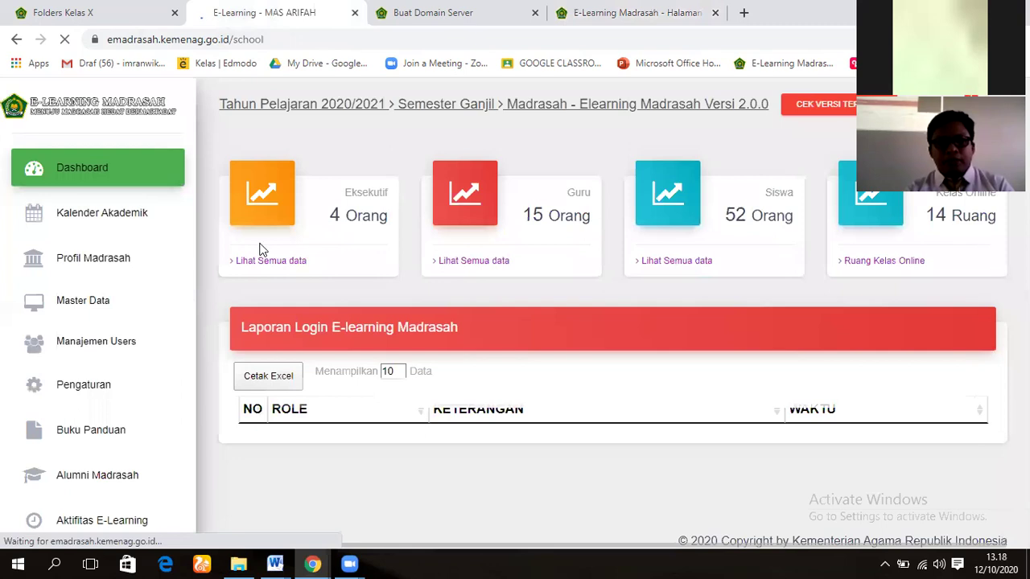
{"action": "left_click", "coordinate": [134, 212]}
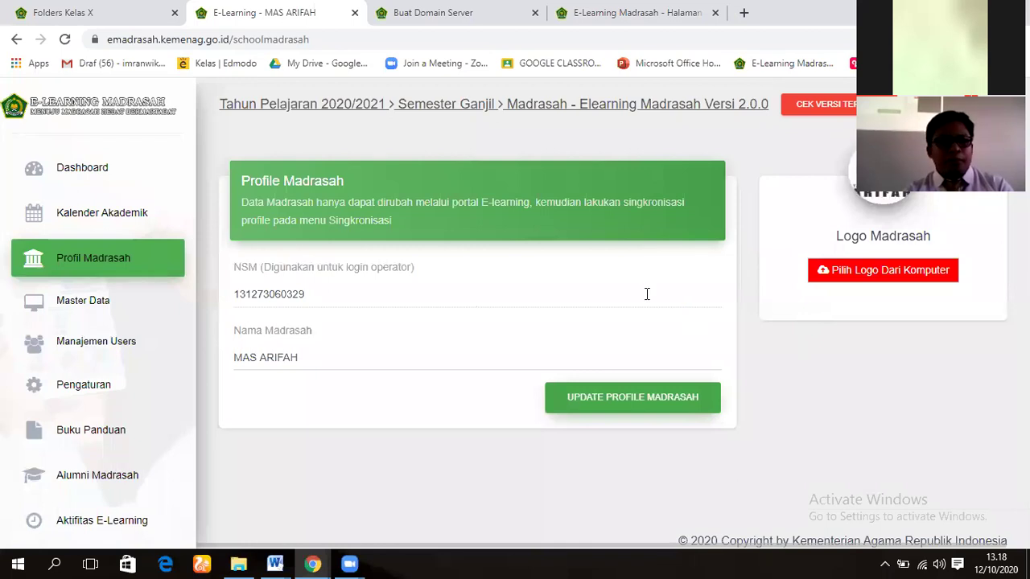
Examine the new classroom form under Ruang Kelas with school year 2020/2021 and its class options, and close it without saving
{"action": "left_click", "coordinate": [96, 307]}
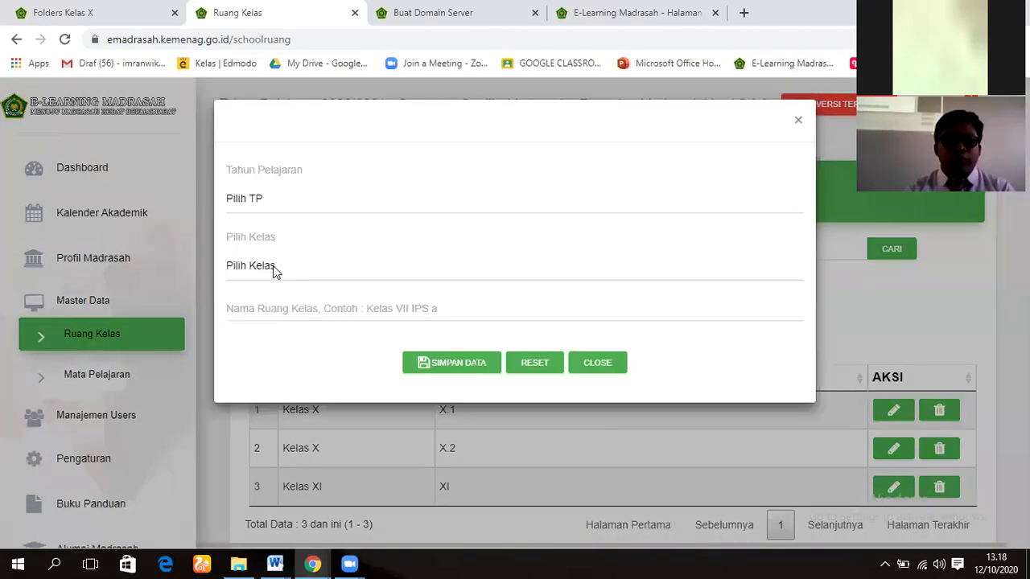
{"action": "left_click", "coordinate": [266, 200]}
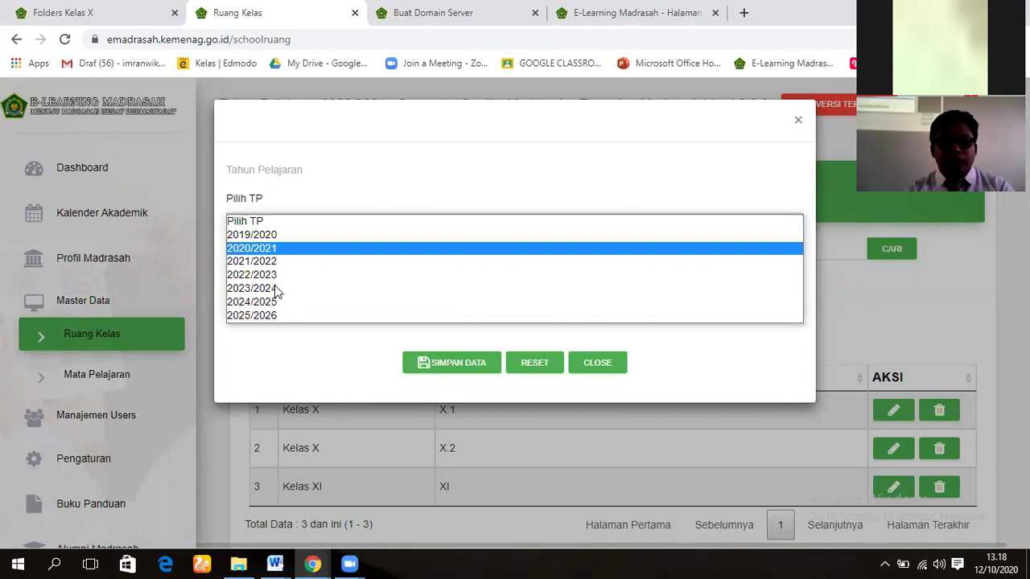
{"action": "left_click", "coordinate": [276, 294]}
{"action": "left_click", "coordinate": [302, 313]}
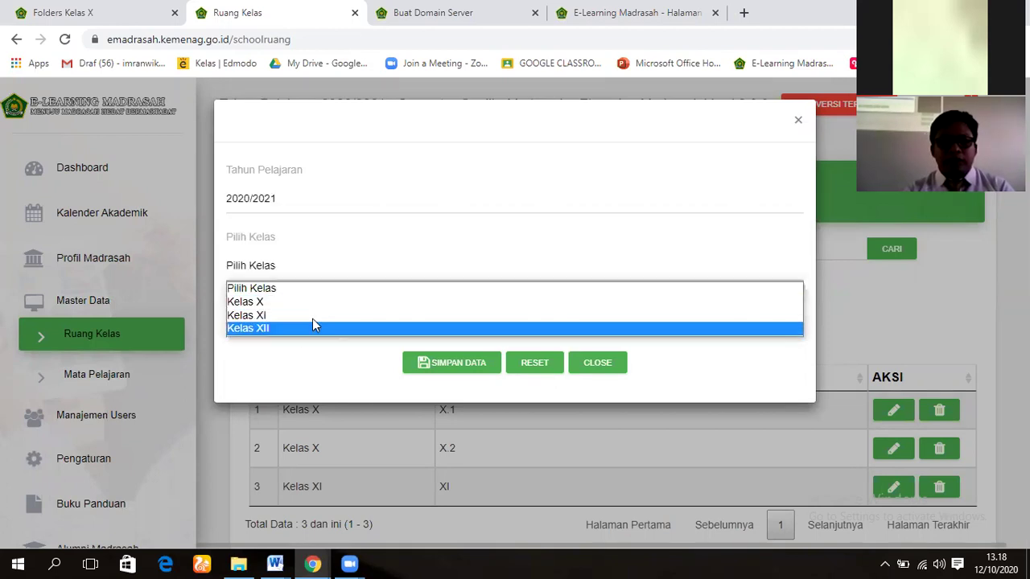
{"action": "left_click", "coordinate": [594, 376]}
{"action": "left_click", "coordinate": [594, 376]}
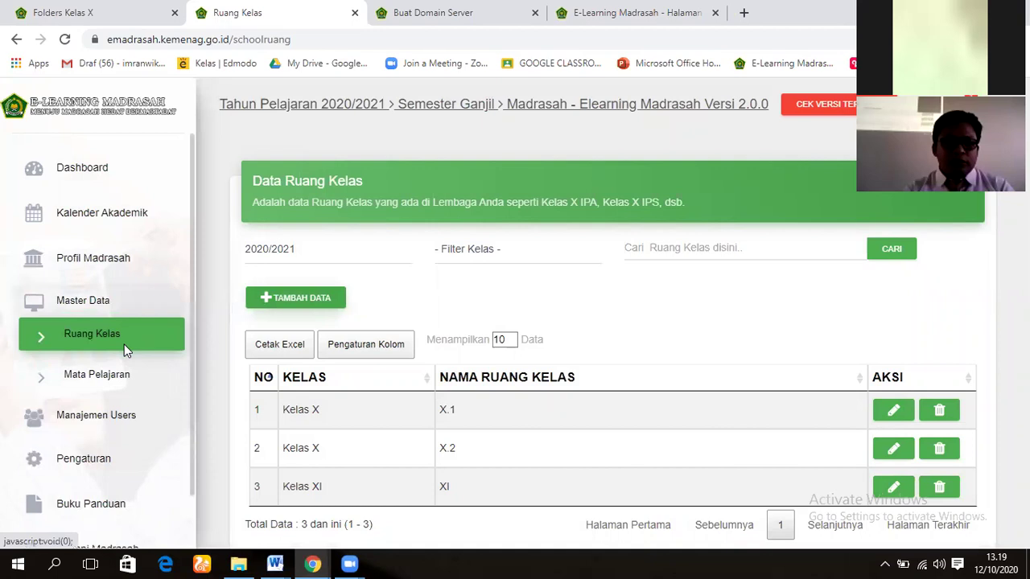
Examine the new subject form under Mata Pelajaran and close it without saving
{"action": "left_click", "coordinate": [115, 376]}
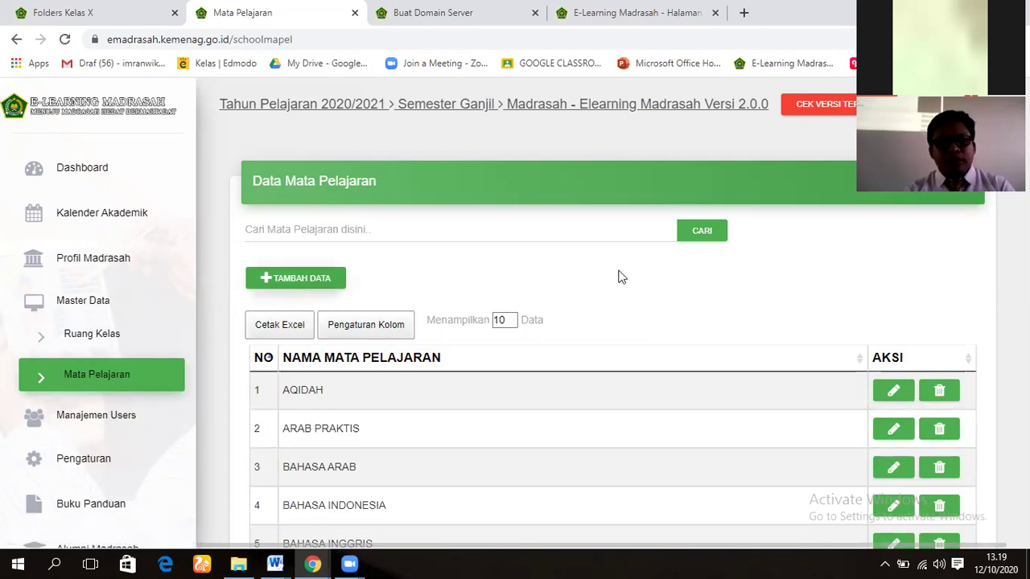
{"action": "left_click", "coordinate": [302, 283]}
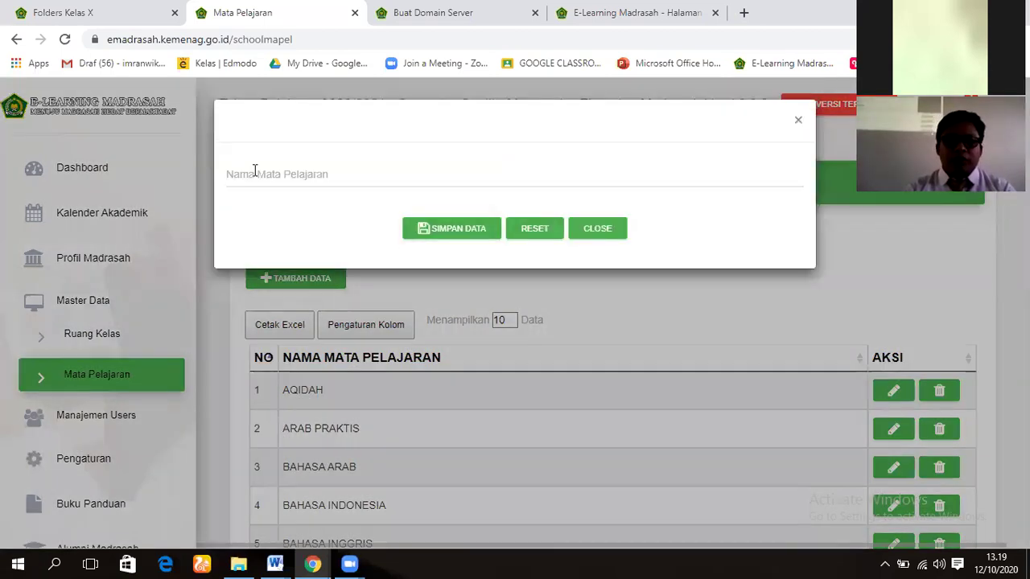
{"action": "left_click", "coordinate": [258, 172]}
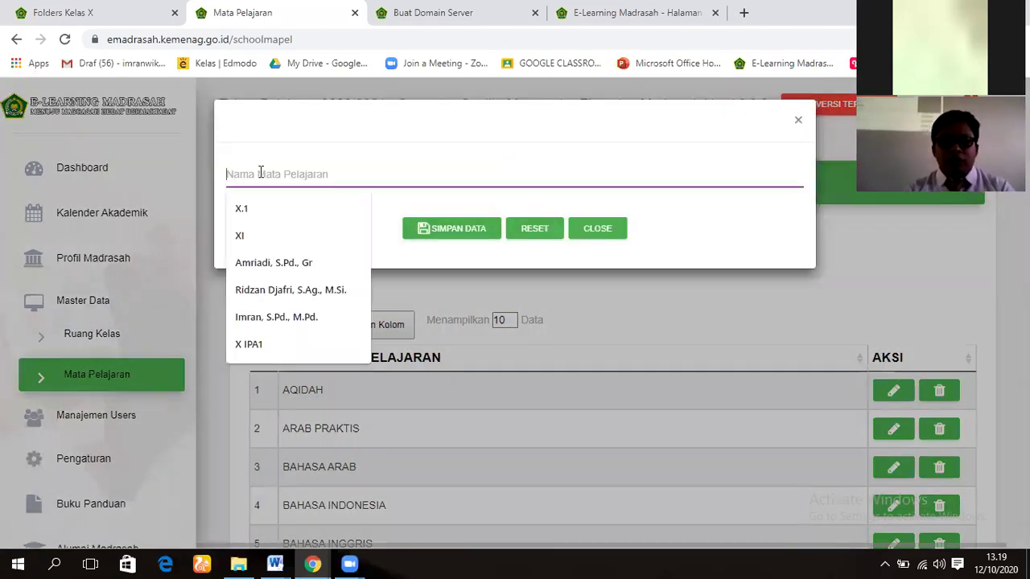
{"action": "left_click", "coordinate": [578, 231]}
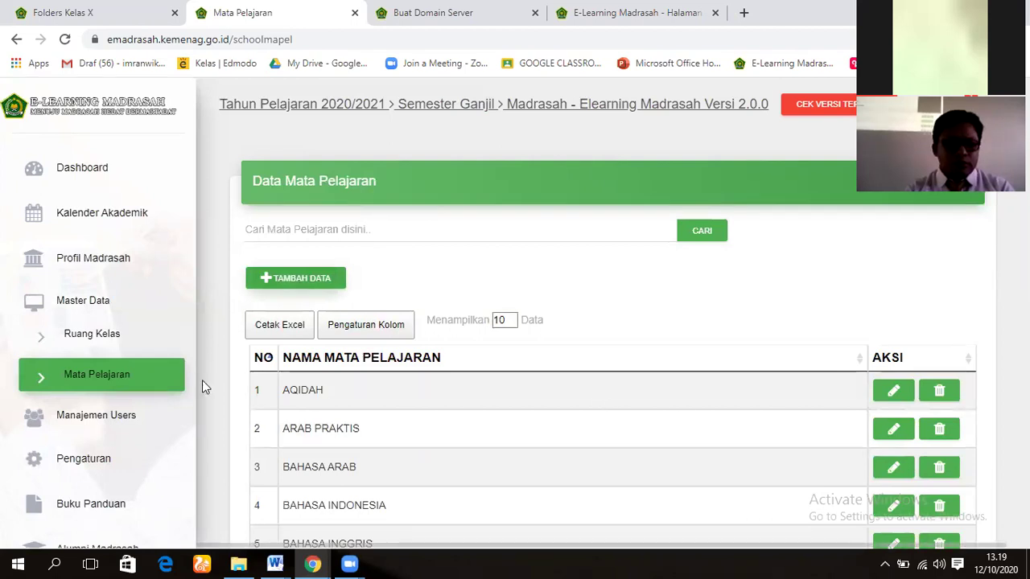
Examine the new executive form under Data Eksekutif, including its Jabatan options, and close it without saving
{"action": "left_click", "coordinate": [117, 424]}
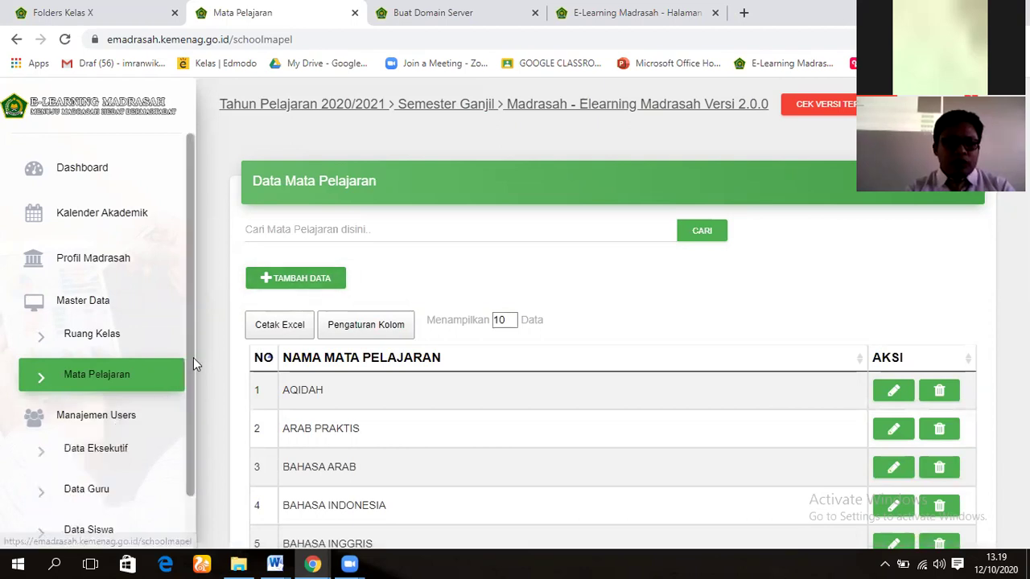
{"action": "left_click_drag", "start_coordinate": [188, 354], "coordinate": [191, 479]}
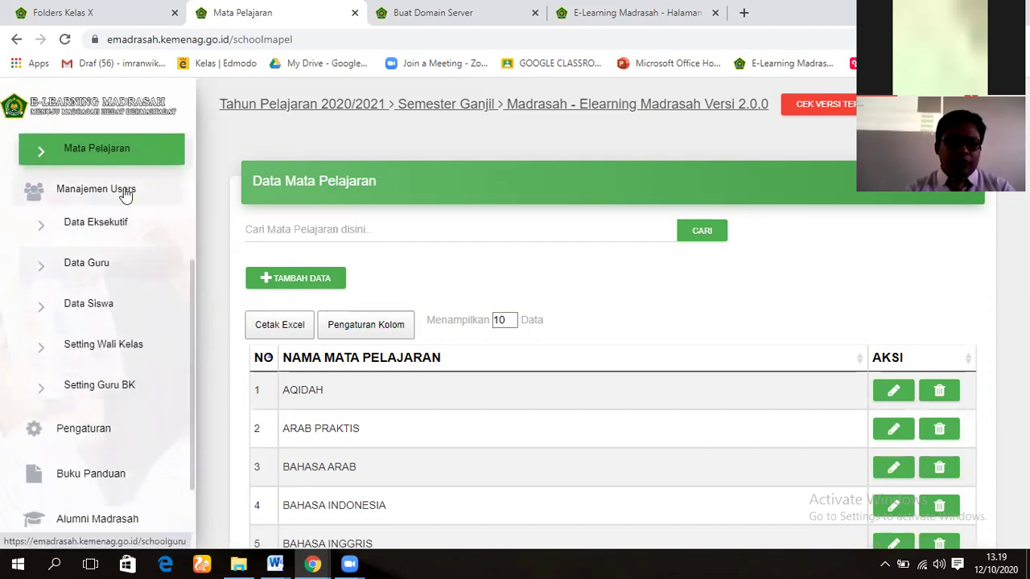
{"action": "left_click", "coordinate": [124, 226]}
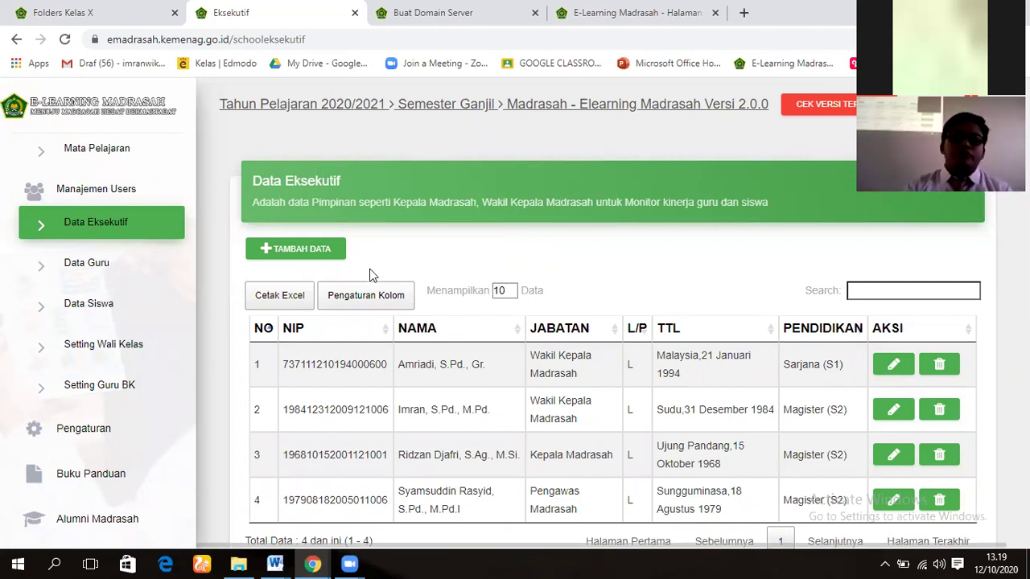
{"action": "left_click", "coordinate": [283, 249]}
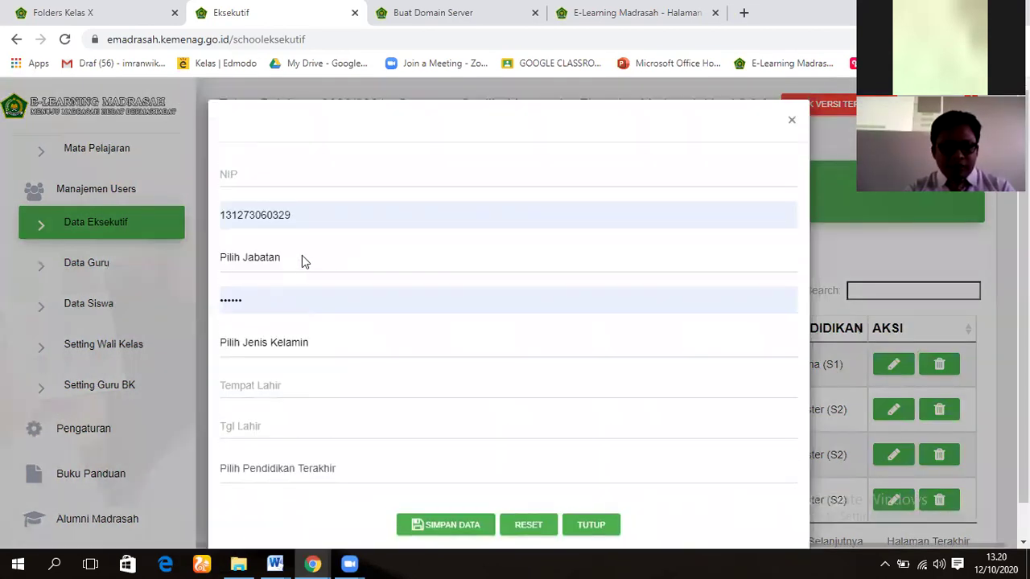
{"action": "left_click", "coordinate": [300, 267]}
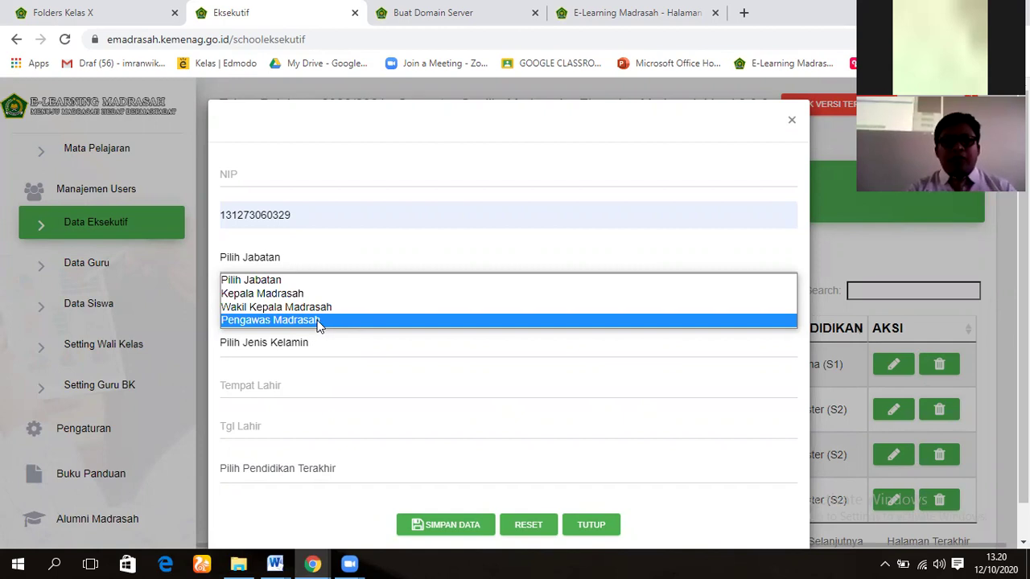
{"action": "key", "text": "Up"}
{"action": "key", "text": "Up"}
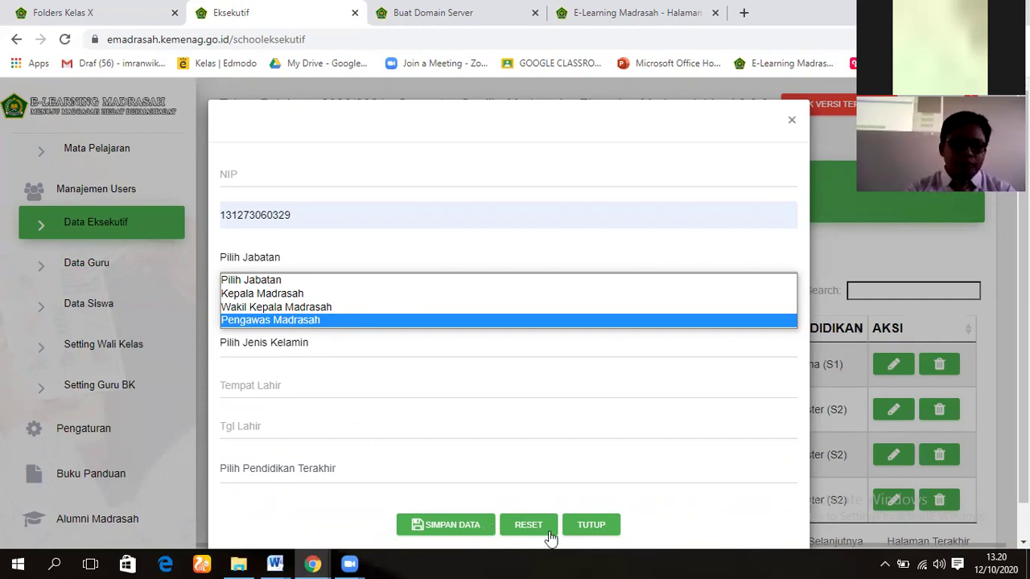
{"action": "left_click", "coordinate": [579, 526]}
{"action": "left_click", "coordinate": [578, 524]}
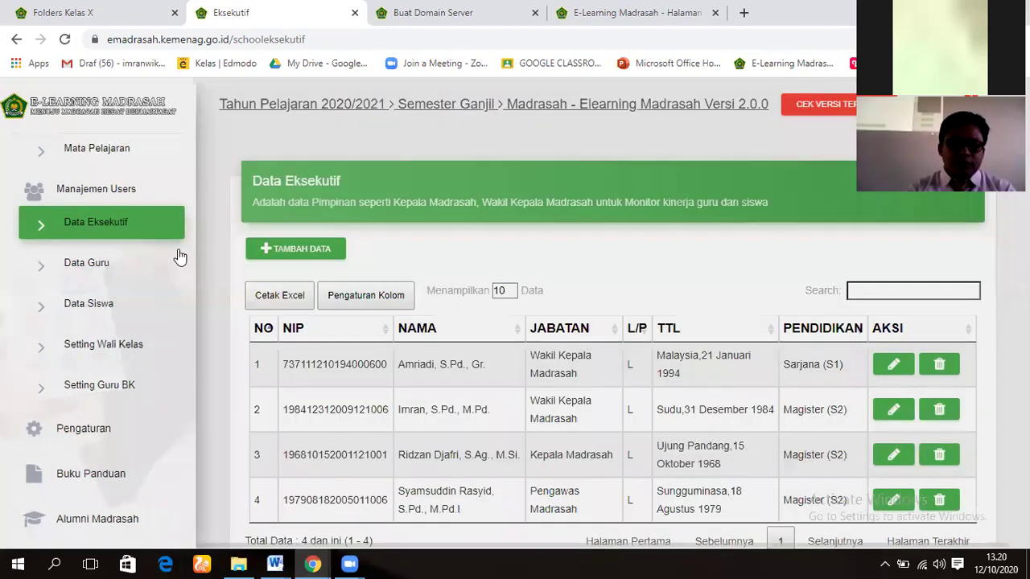
Open Data Guru and look through the list of registered teachers
{"action": "left_click", "coordinate": [81, 265]}
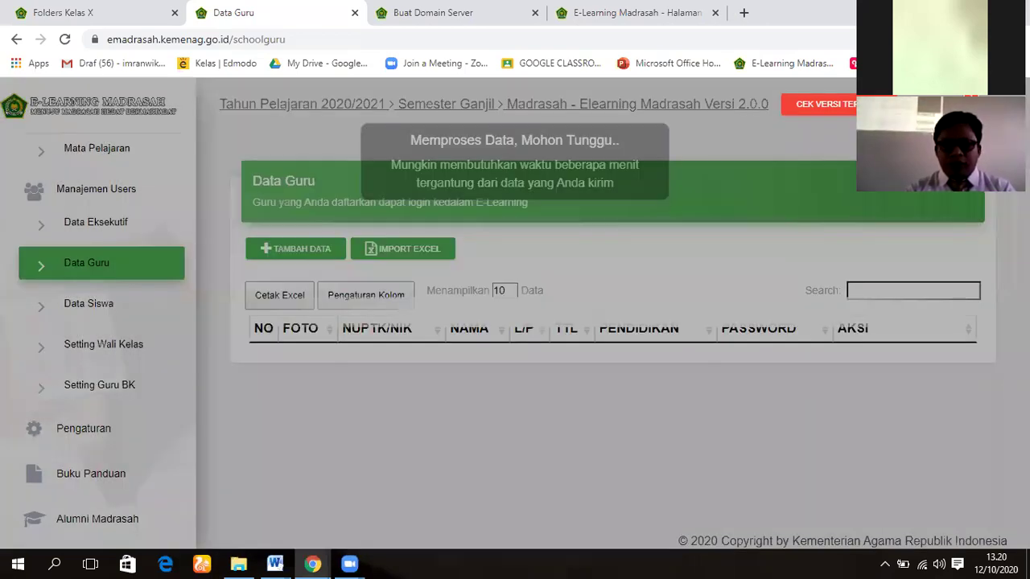
{"action": "scroll", "coordinate": [628, 313], "scroll_direction": "down", "scroll_amount": 2}
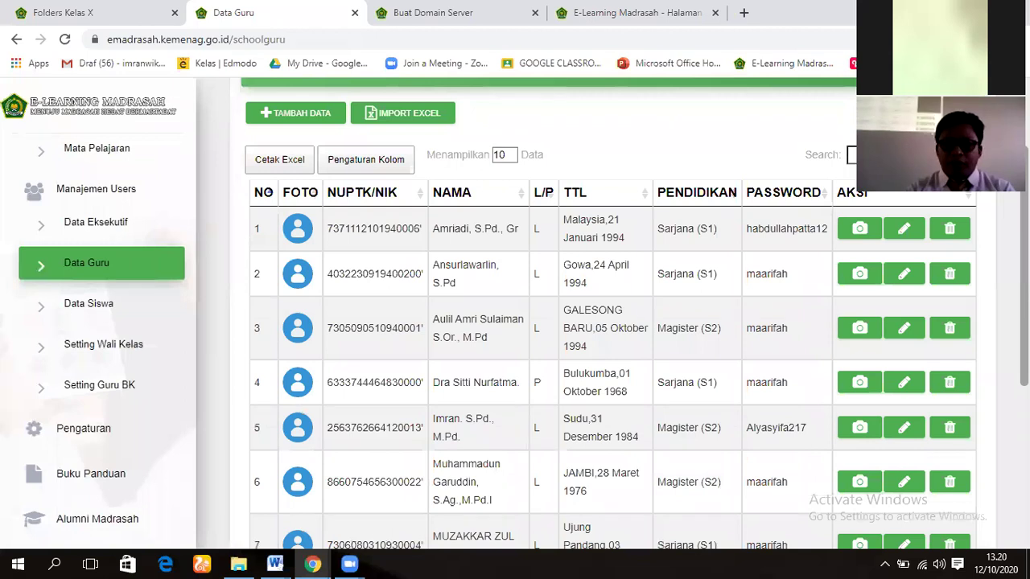
{"action": "scroll", "coordinate": [611, 314], "scroll_direction": "down", "scroll_amount": 2}
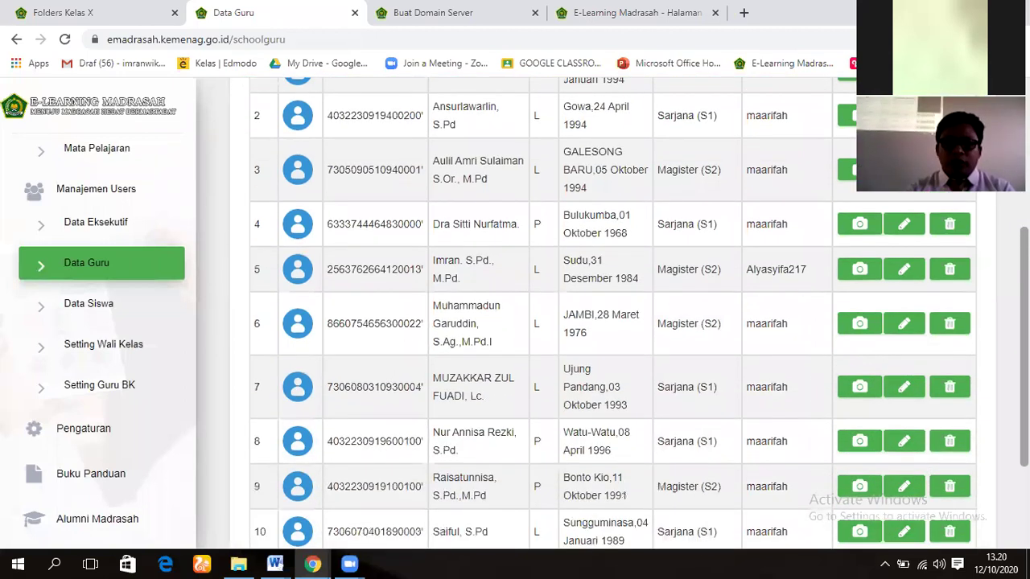
{"action": "scroll", "coordinate": [612, 314], "scroll_direction": "down", "scroll_amount": 2}
{"action": "scroll", "coordinate": [612, 314], "scroll_direction": "up", "scroll_amount": 2}
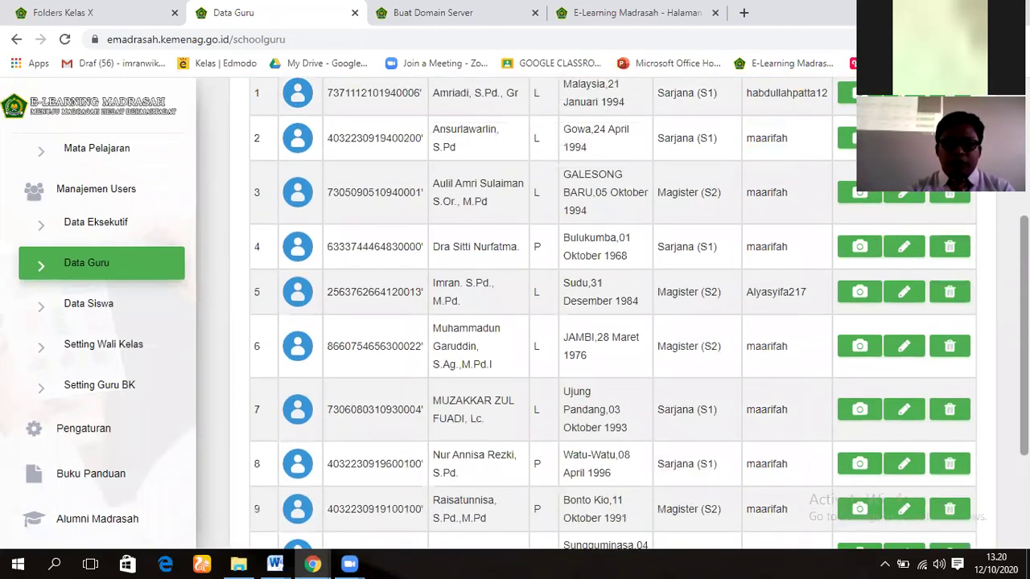
Examine the Excel import form under Data Guru, including its template download and file selection, and cancel both without saving or choosing a file
{"action": "scroll", "coordinate": [612, 314], "scroll_direction": "up", "scroll_amount": 1}
{"action": "scroll", "coordinate": [322, 93], "scroll_direction": "up", "scroll_amount": 2}
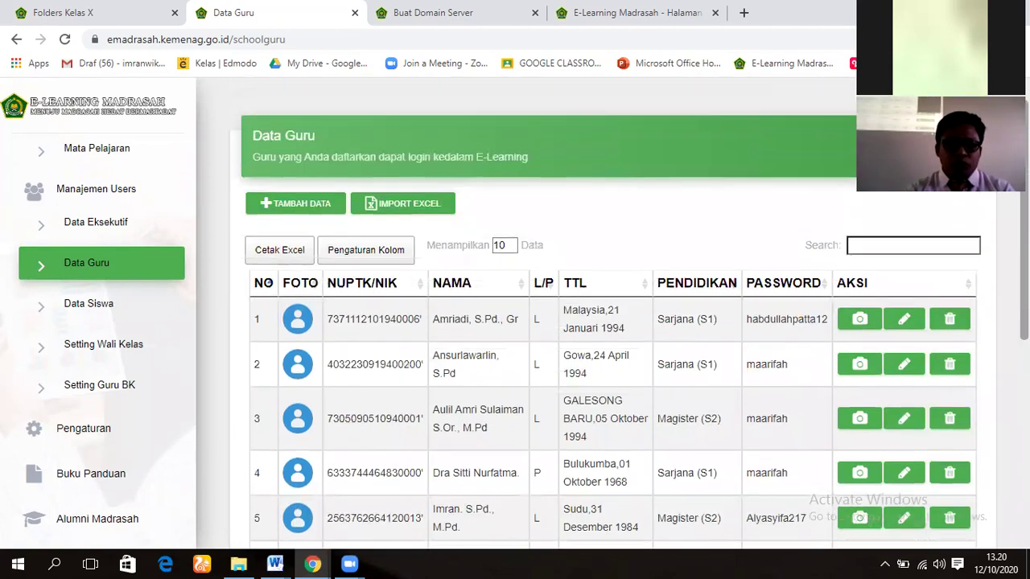
{"action": "scroll", "coordinate": [322, 94], "scroll_direction": "down", "scroll_amount": 1}
{"action": "scroll", "coordinate": [323, 94], "scroll_direction": "down", "scroll_amount": 1}
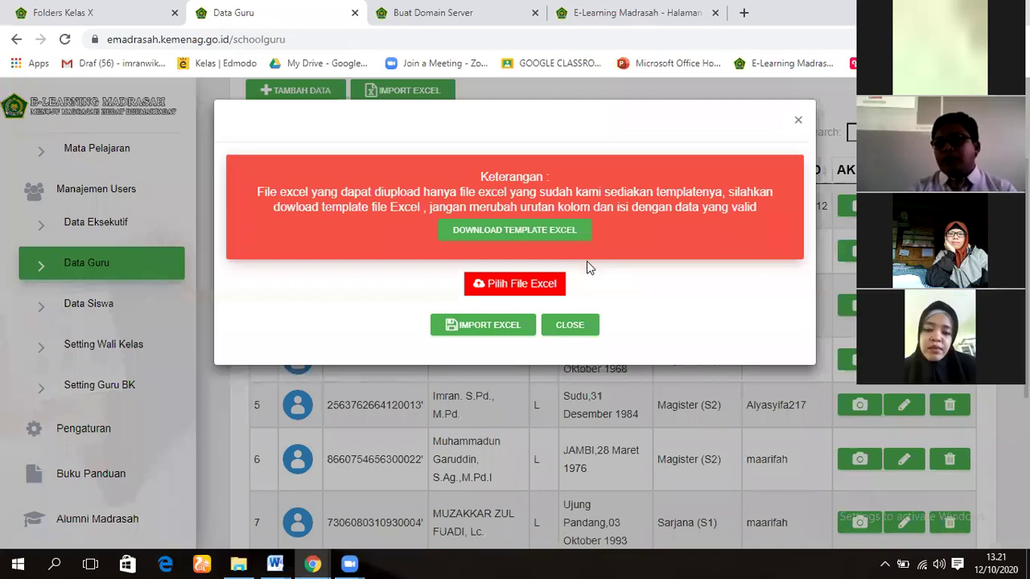
{"action": "left_click", "coordinate": [546, 238]}
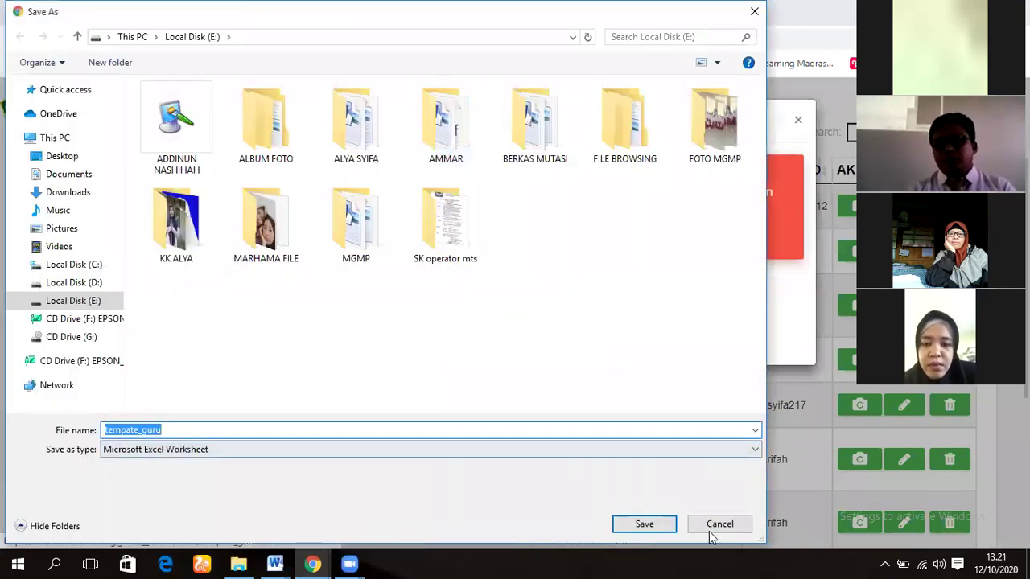
{"action": "left_click", "coordinate": [711, 527]}
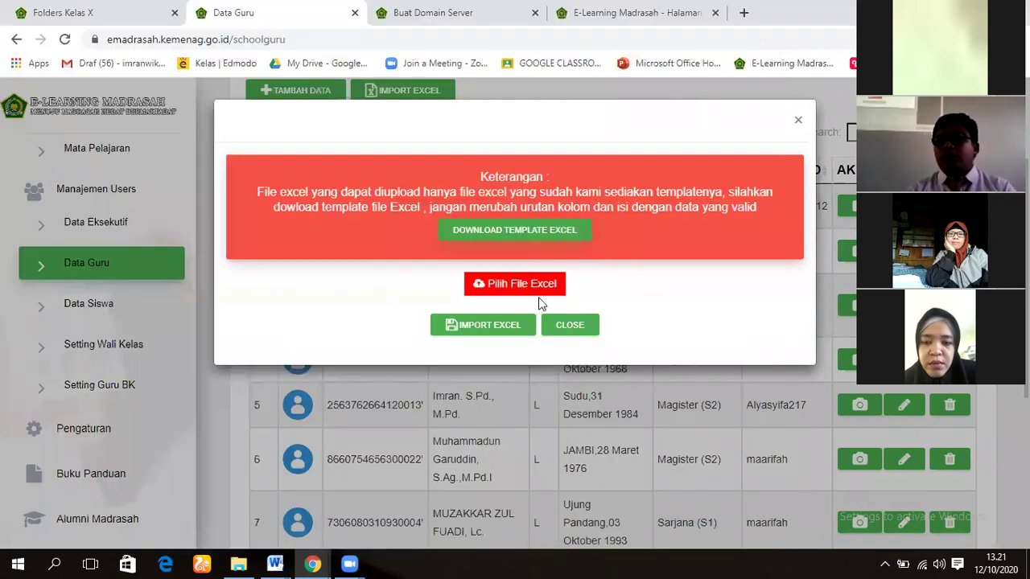
{"action": "left_click", "coordinate": [541, 294]}
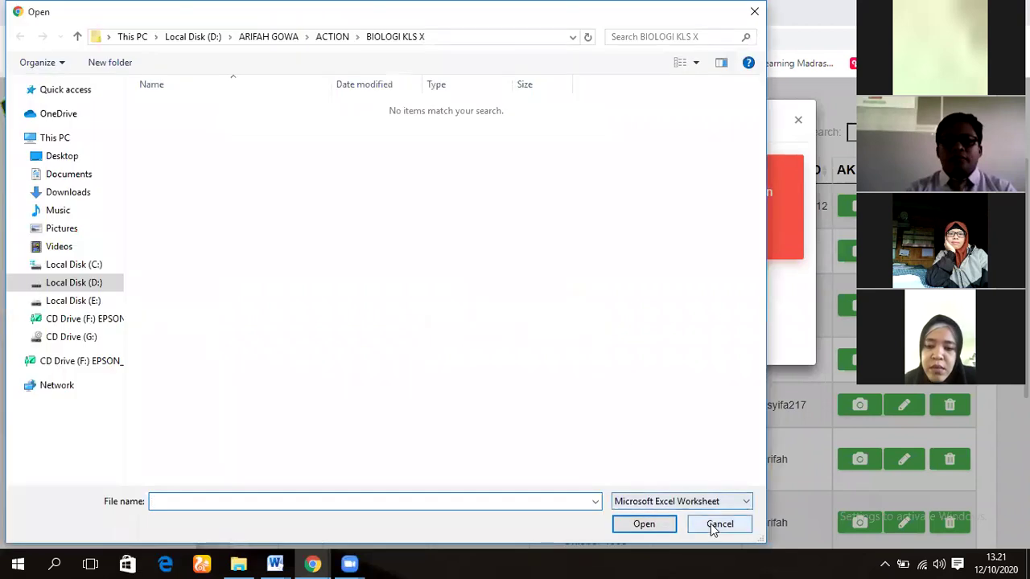
{"action": "left_click", "coordinate": [719, 524]}
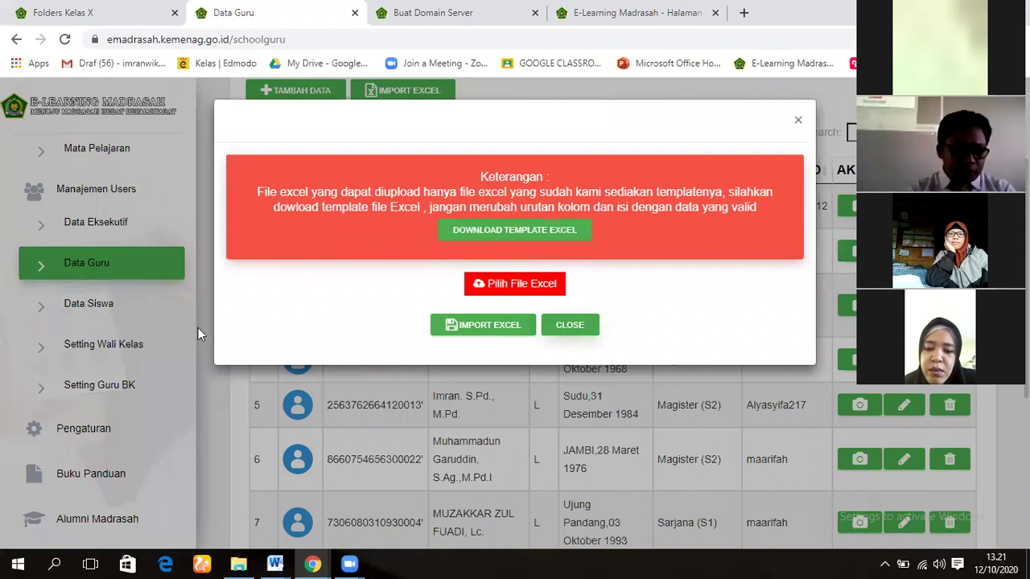
Open Data Siswa, examine and close its Excel import form, and compare the student list with the teacher list under Data Guru
{"action": "left_click", "coordinate": [109, 302]}
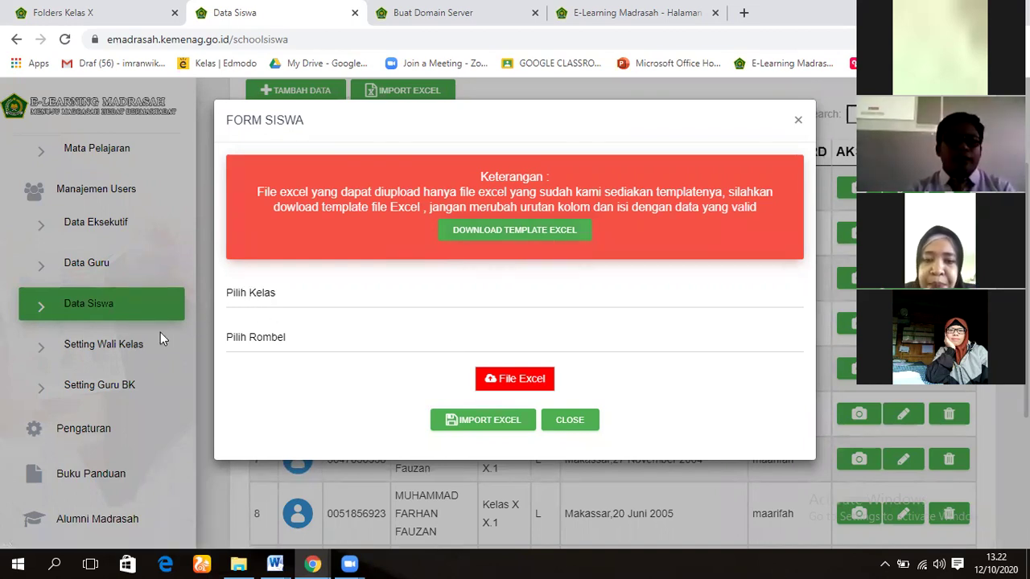
{"action": "left_click", "coordinate": [571, 421]}
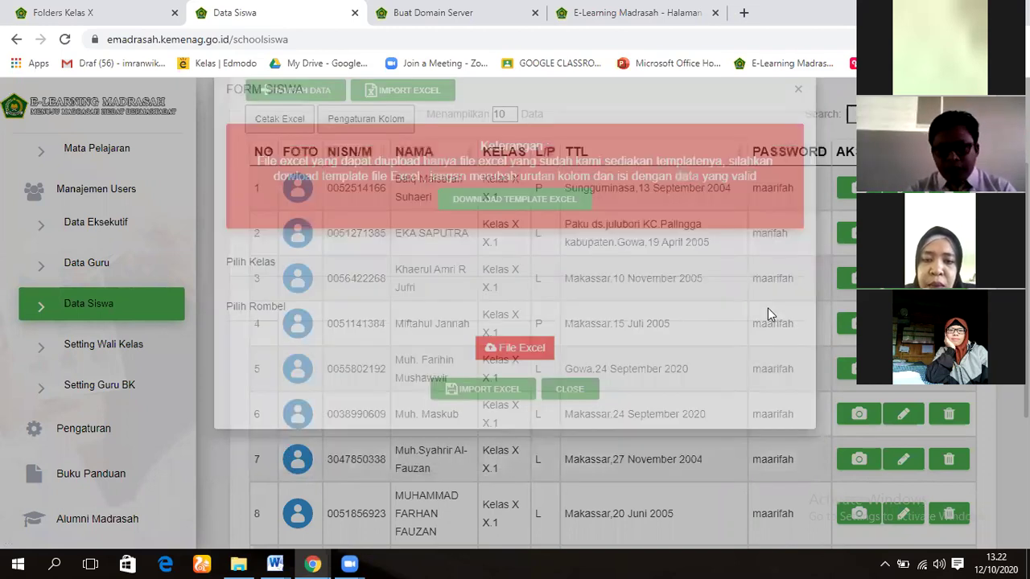
{"action": "scroll", "coordinate": [767, 308], "scroll_direction": "down", "scroll_amount": 1}
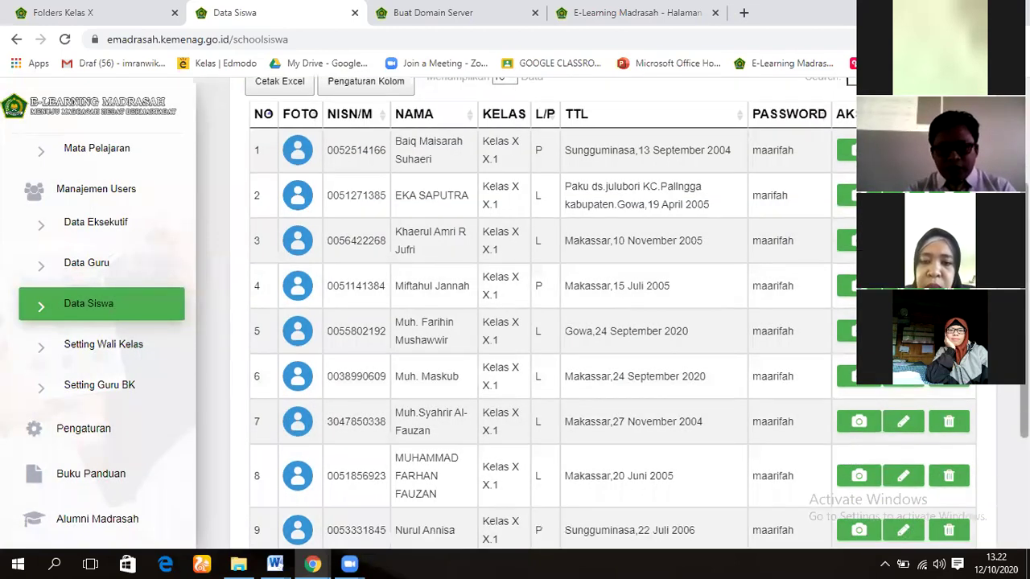
{"action": "scroll", "coordinate": [611, 322], "scroll_direction": "down", "scroll_amount": 2}
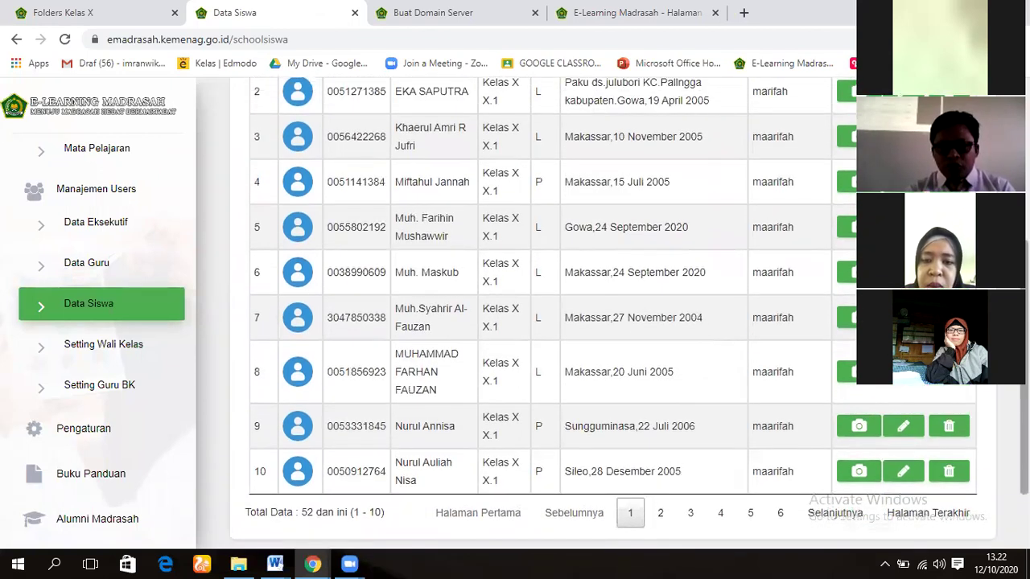
{"action": "scroll", "coordinate": [169, 192], "scroll_direction": "up", "scroll_amount": 3}
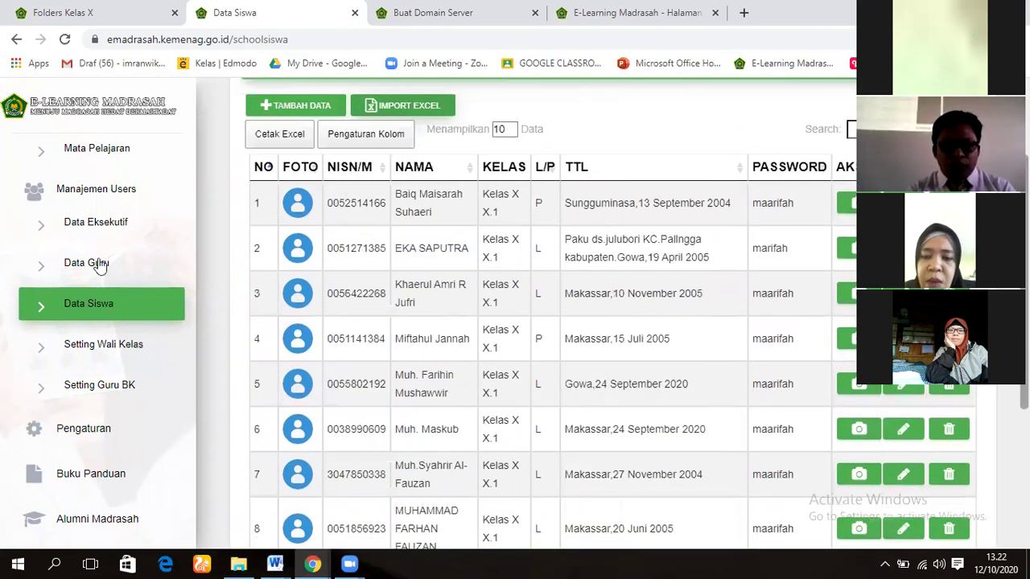
{"action": "left_click", "coordinate": [90, 263]}
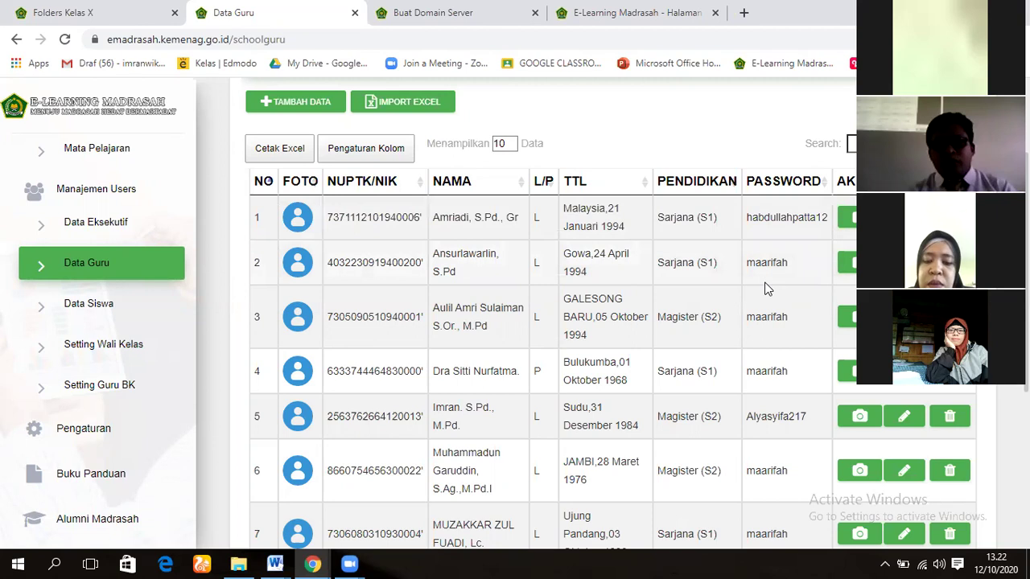
{"action": "left_click", "coordinate": [121, 304]}
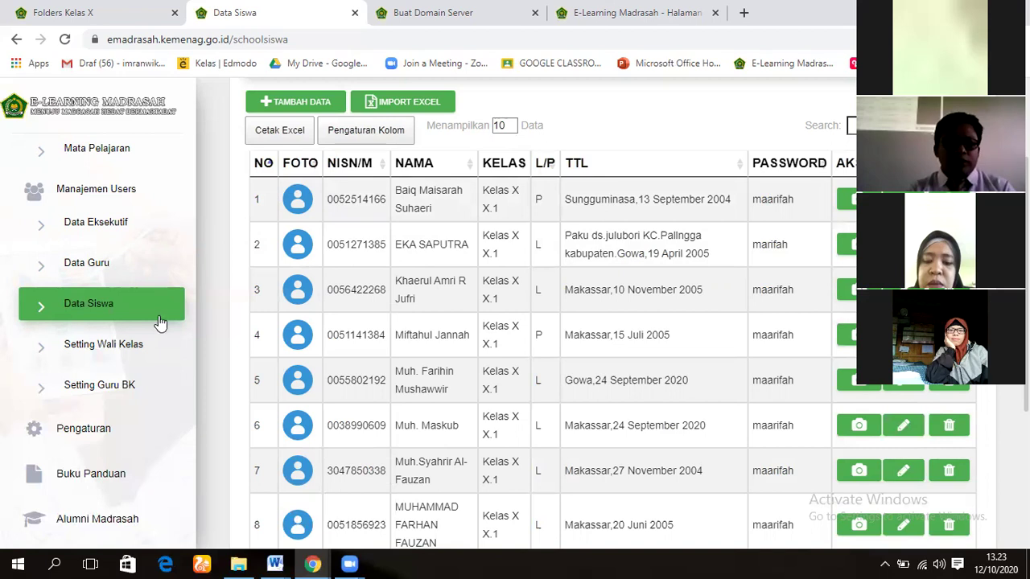
Review the homeroom teachers under Setting Wali Kelas and the counsellor choices for X.1 under Setting Guru BK without selecting one
{"action": "left_click", "coordinate": [142, 346]}
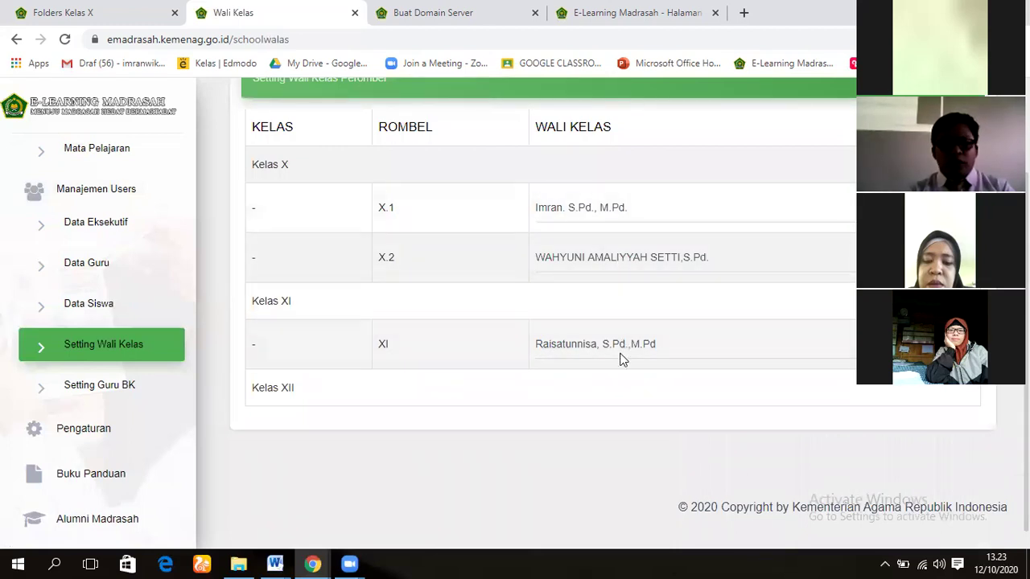
{"action": "left_click", "coordinate": [109, 393]}
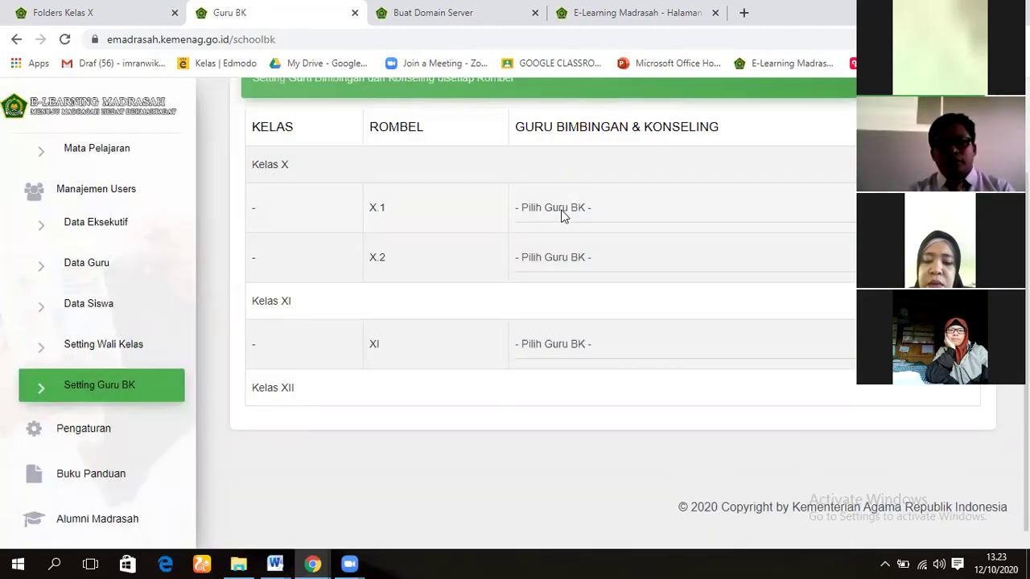
{"action": "left_click", "coordinate": [562, 216]}
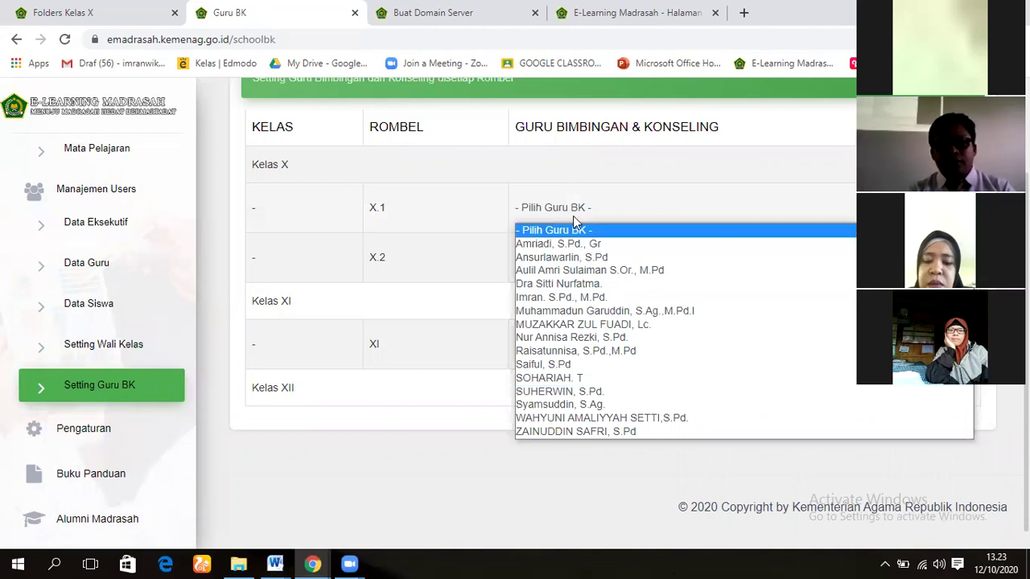
{"action": "left_click", "coordinate": [462, 211]}
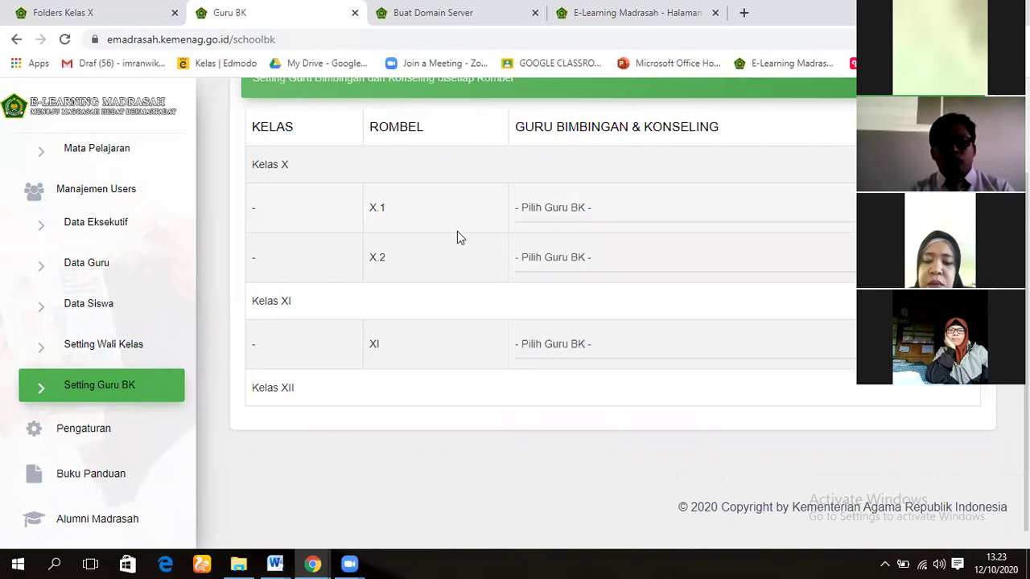
Open Pengaturan and examine the school year and semester, realtime notification and time zone settings
{"action": "left_click", "coordinate": [103, 434]}
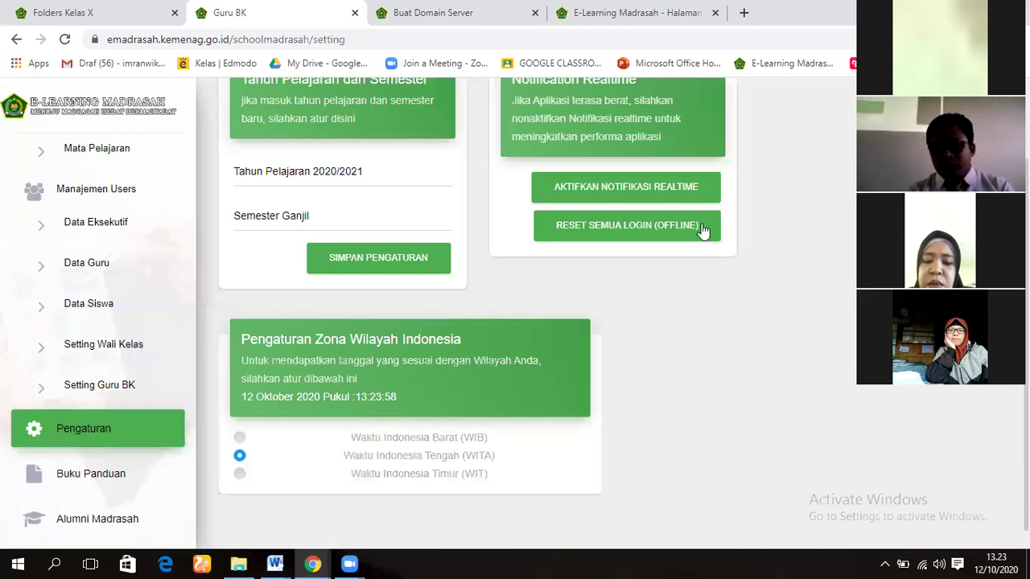
{"action": "scroll", "coordinate": [703, 231], "scroll_direction": "up", "scroll_amount": 1}
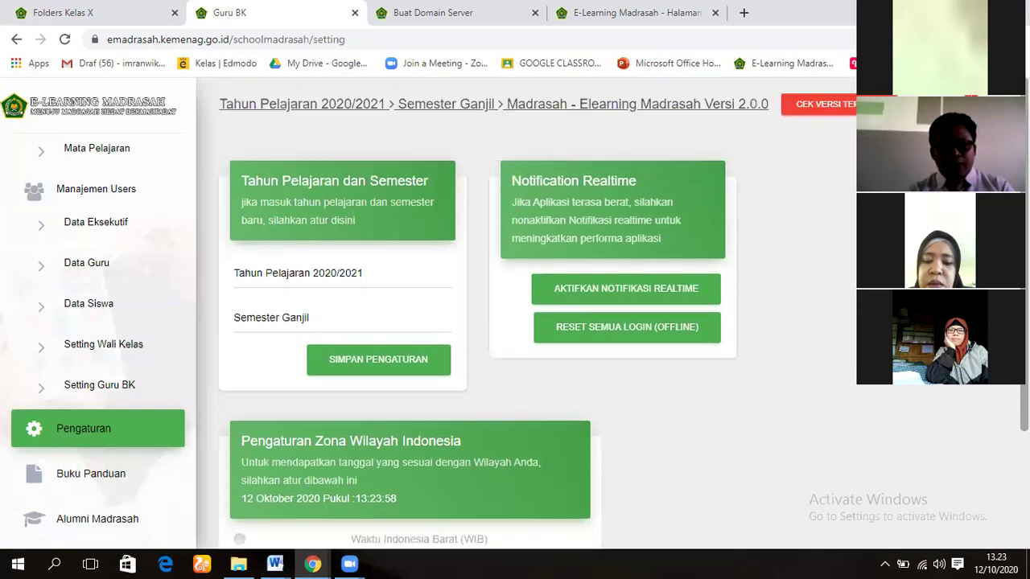
{"action": "scroll", "coordinate": [287, 117], "scroll_direction": "down", "scroll_amount": 2}
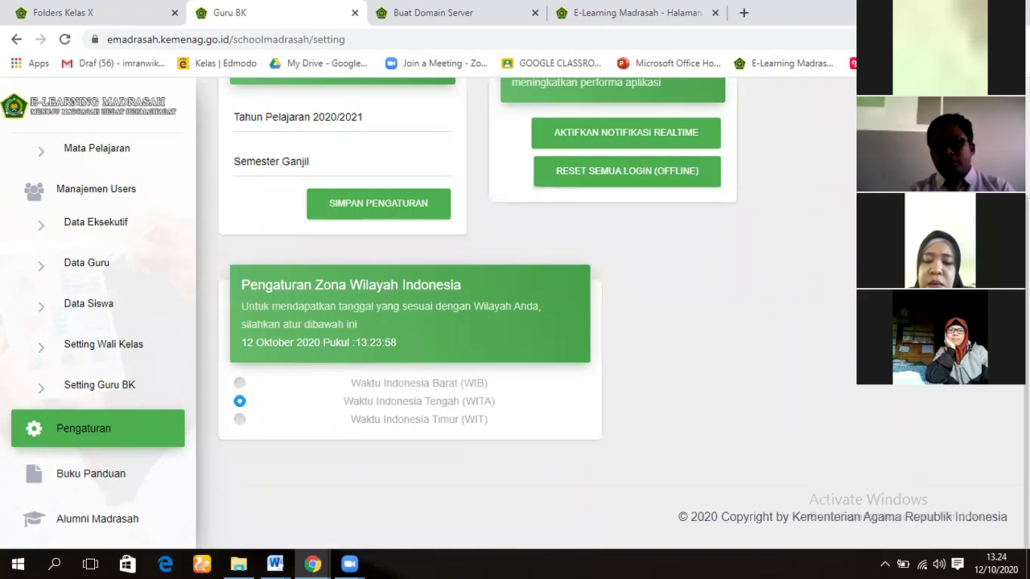
{"action": "scroll", "coordinate": [515, 314], "scroll_direction": "up", "scroll_amount": 1}
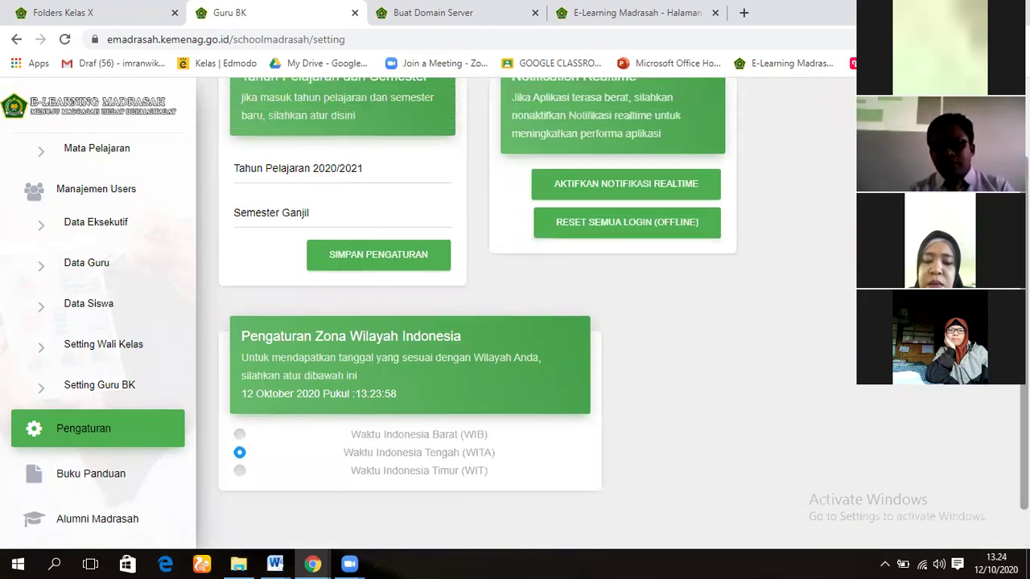
{"action": "scroll", "coordinate": [515, 314], "scroll_direction": "up", "scroll_amount": 2}
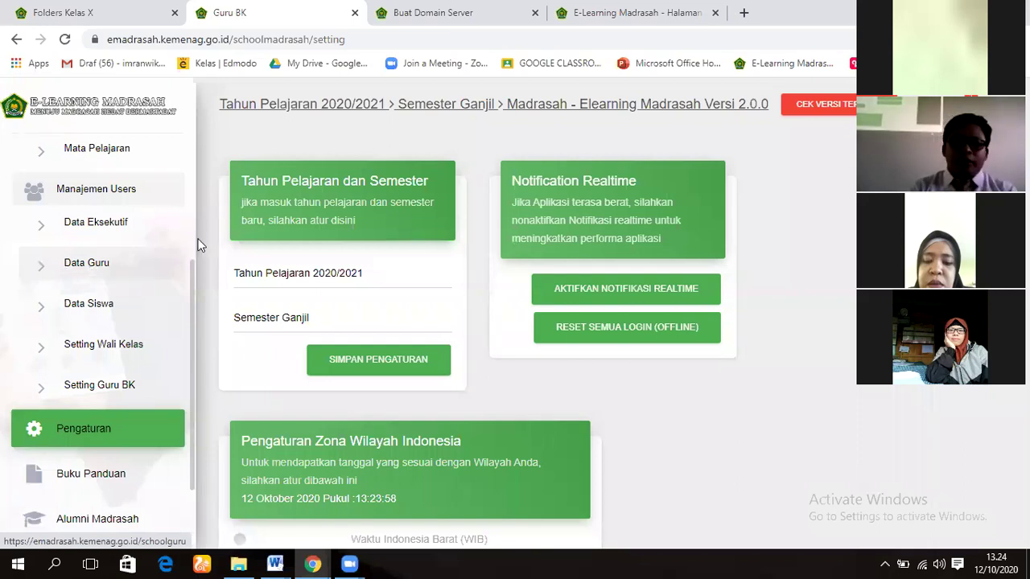
Close the MTs MTSS ARIFAH login page and open the MA MAS ARIFAH login page in place of Folders Kelas X
{"action": "key", "text": "ctrl+Tab"}
{"action": "key", "text": "ctrl+Tab"}
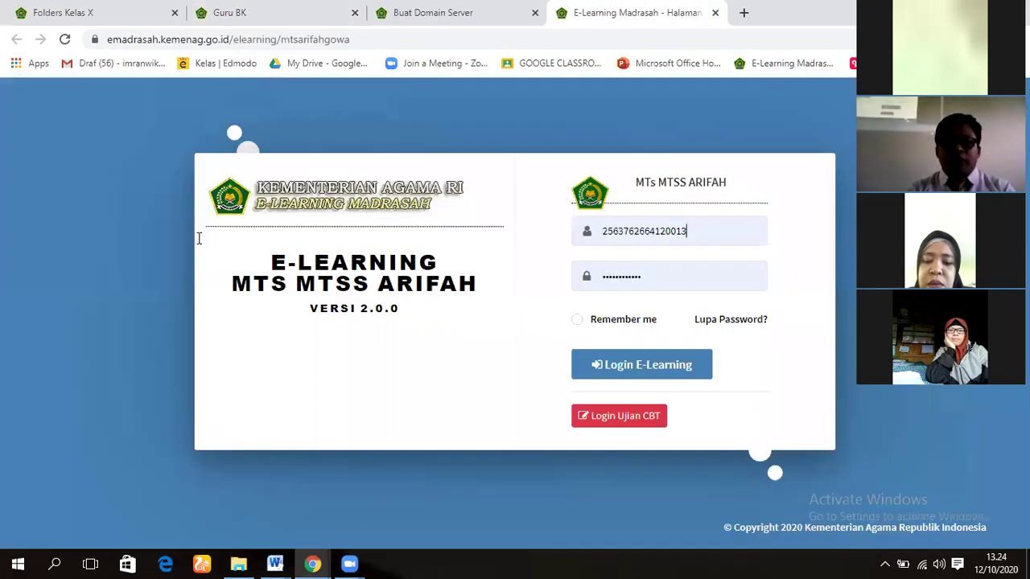
{"action": "left_click", "coordinate": [715, 12]}
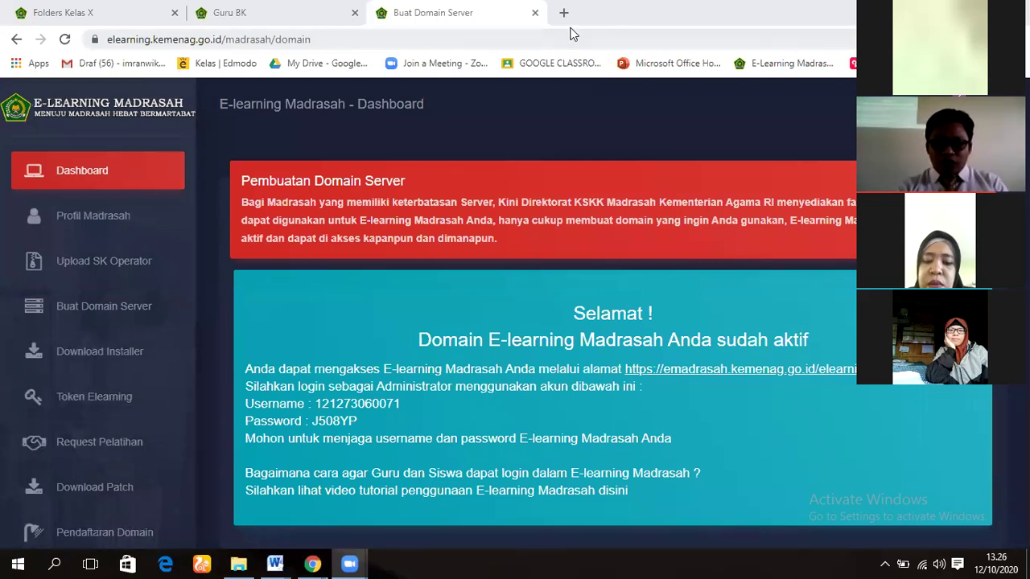
{"action": "left_click", "coordinate": [76, 13]}
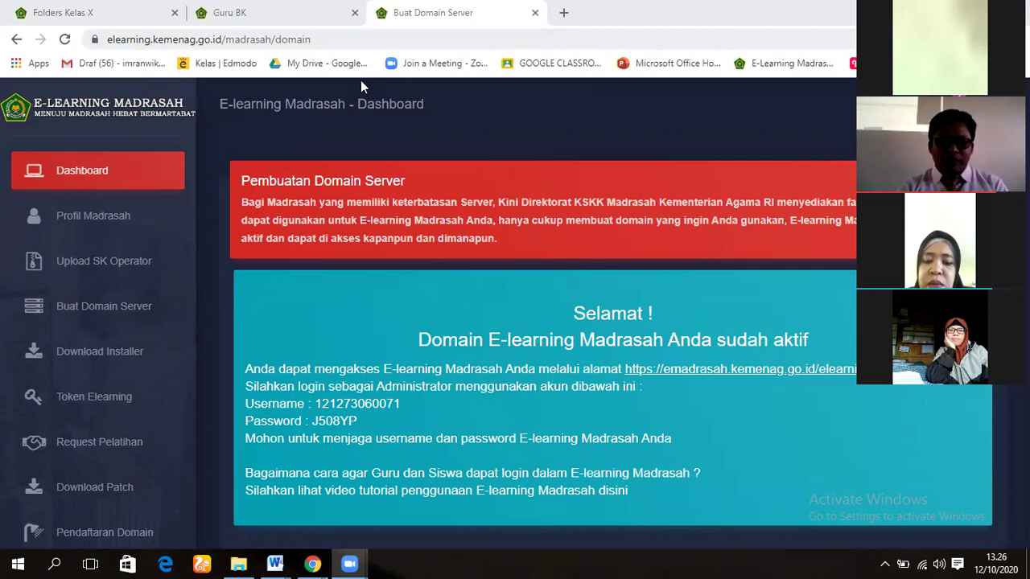
{"action": "left_click", "coordinate": [753, 69]}
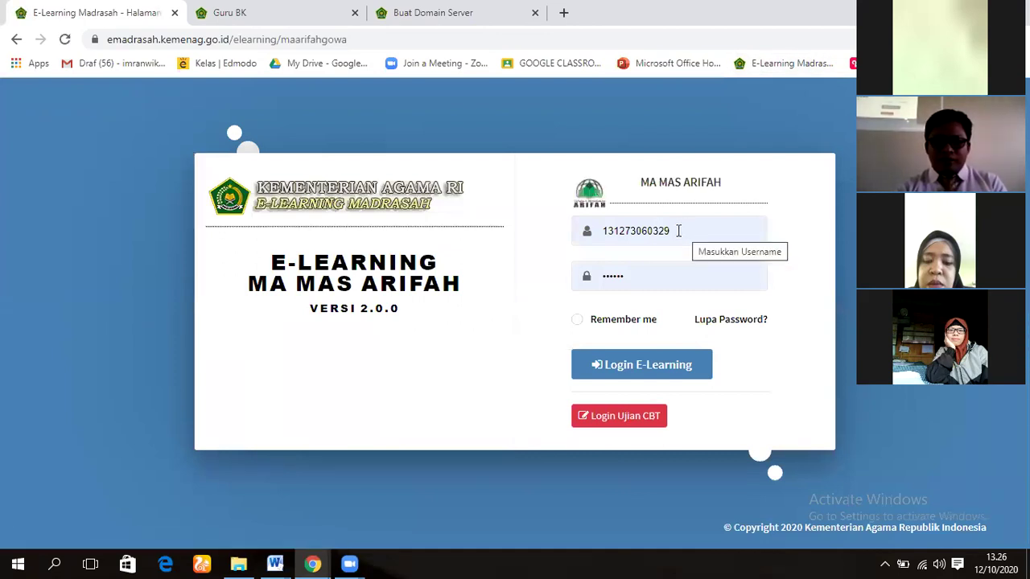
Log in to MA MAS ARIFAH with the teacher's saved username and account password, and skip the introductory tour
{"action": "left_click_drag", "start_coordinate": [678, 231], "coordinate": [433, 80]}
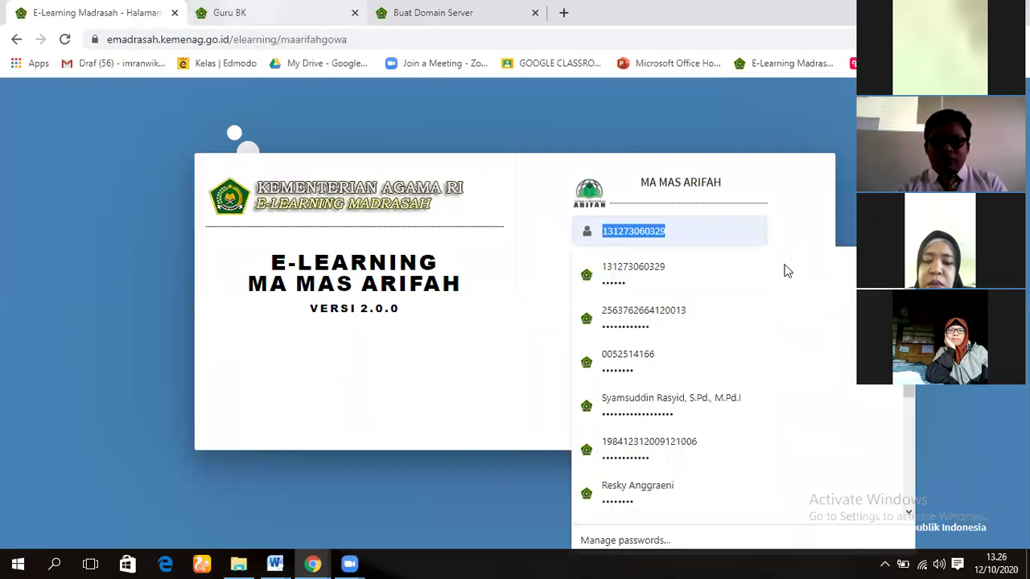
{"action": "left_click", "coordinate": [677, 273]}
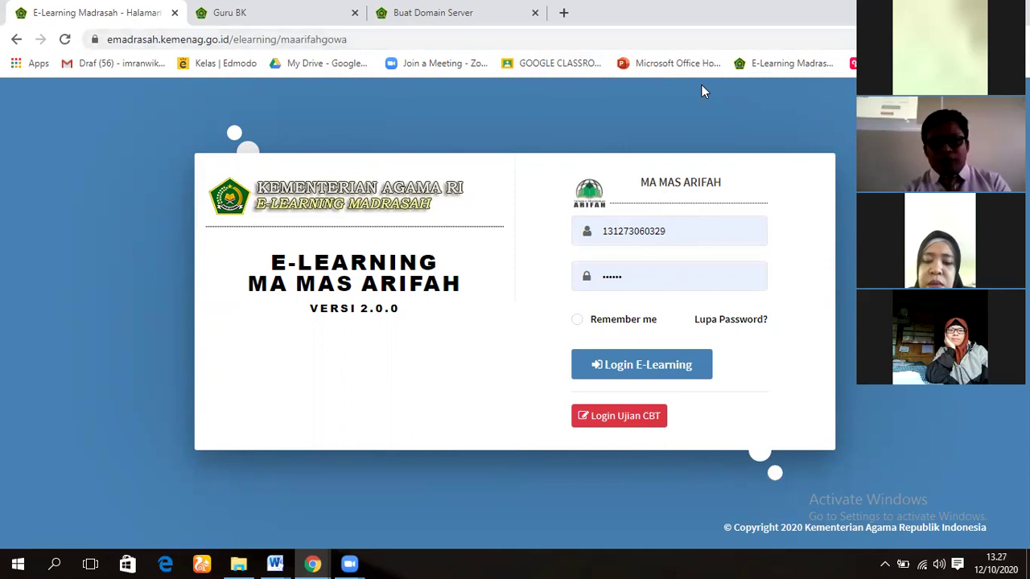
{"action": "left_click", "coordinate": [679, 236]}
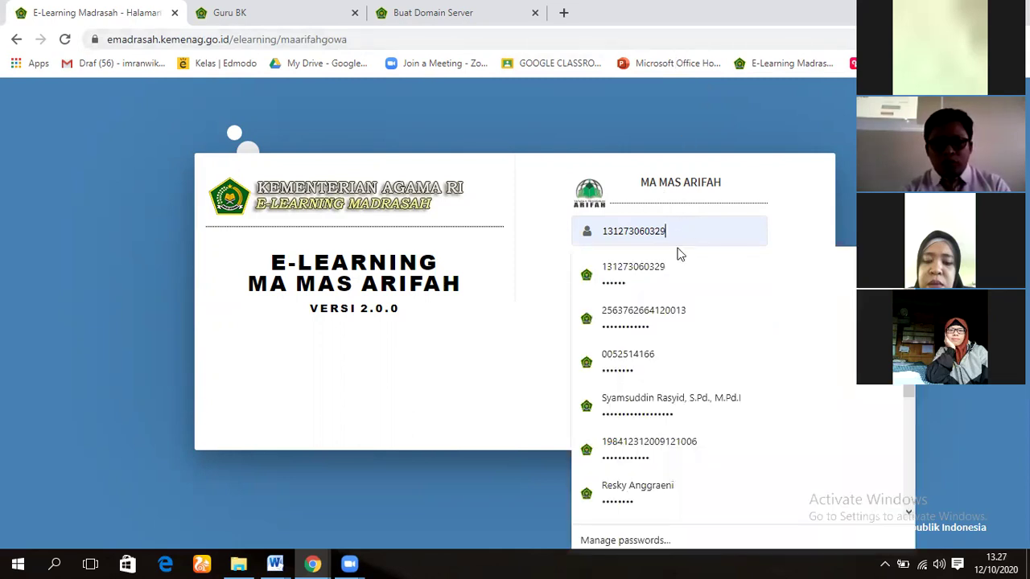
{"action": "left_click", "coordinate": [684, 312]}
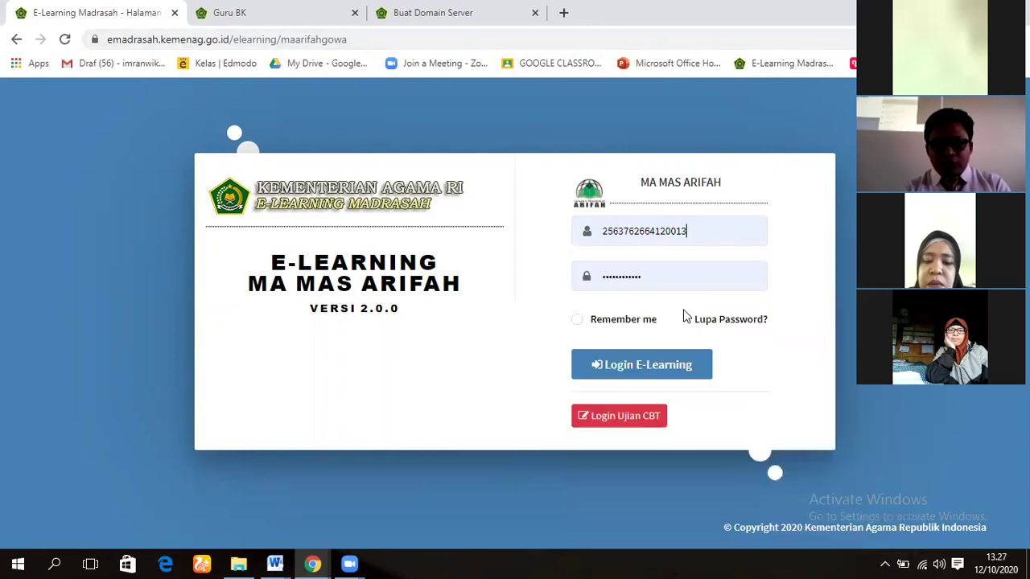
{"action": "left_click", "coordinate": [630, 367]}
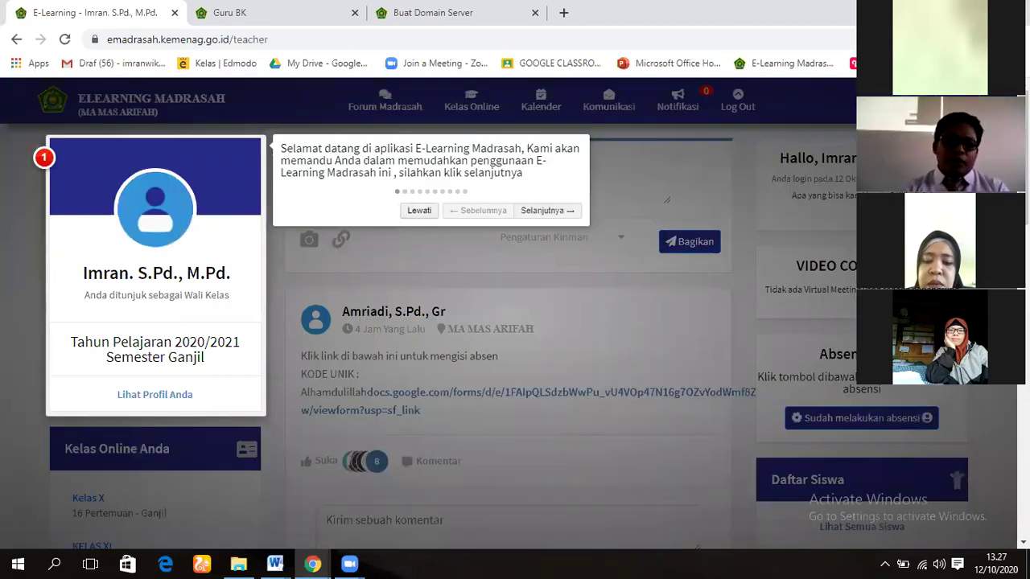
{"action": "left_click", "coordinate": [418, 210]}
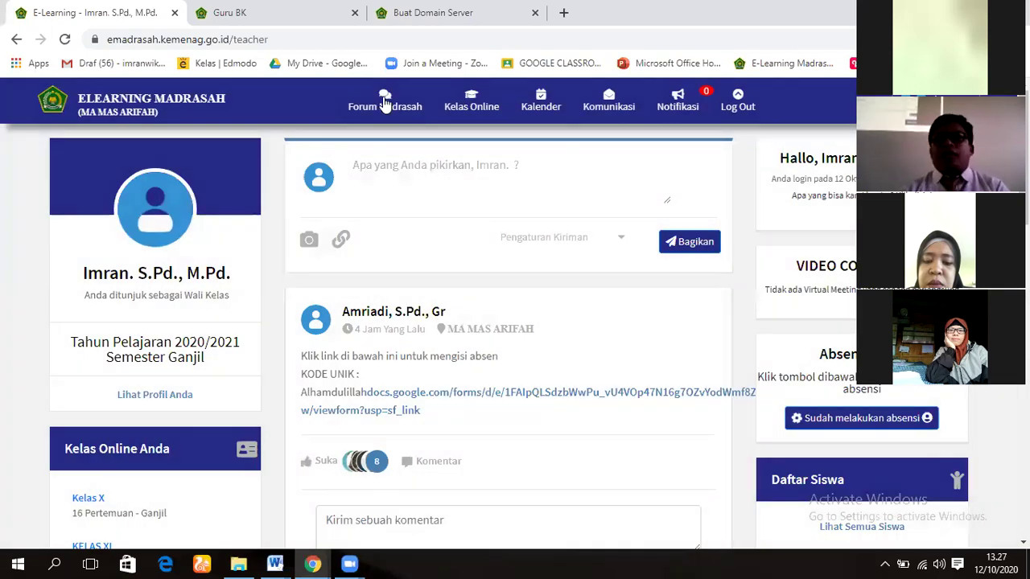
Look through the teacher's home page with its posts, online classes and teacher list, and open Forum Madrasah
{"action": "scroll", "coordinate": [384, 104], "scroll_direction": "down", "scroll_amount": 3}
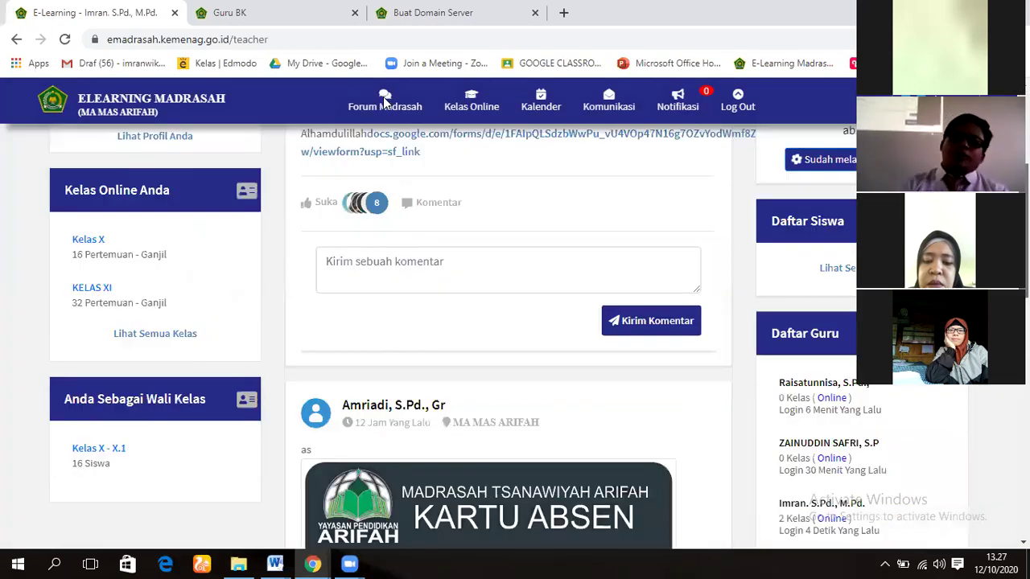
{"action": "scroll", "coordinate": [385, 104], "scroll_direction": "up", "scroll_amount": 3}
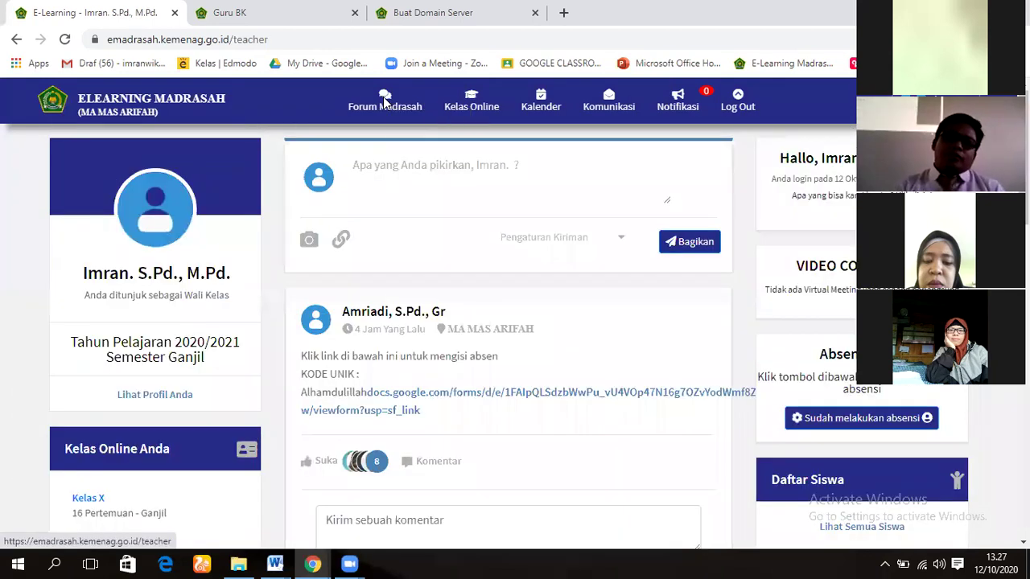
{"action": "left_click", "coordinate": [386, 104]}
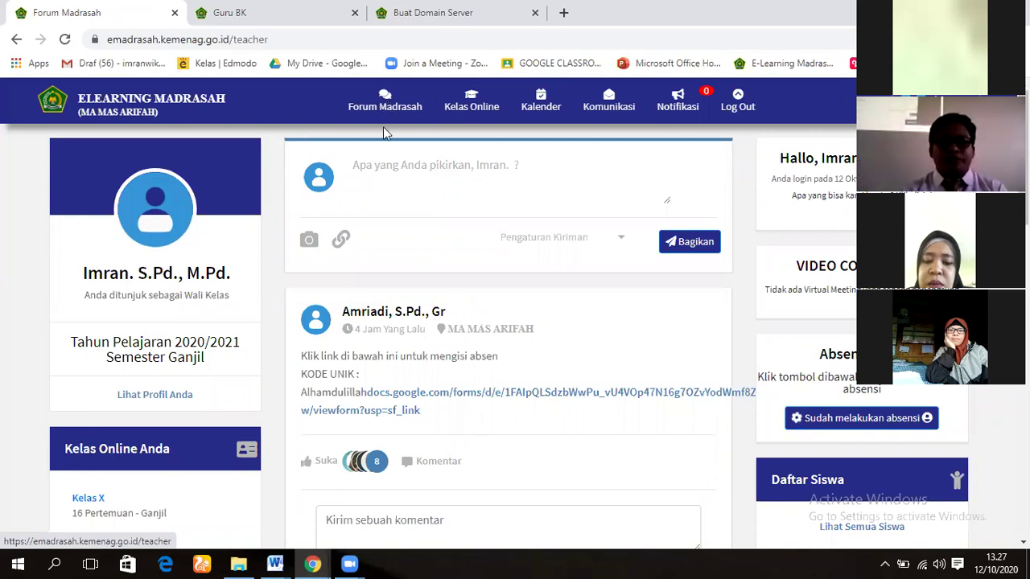
Open the online class Kelas X and bring up its Standar Kompetensi (KI/KD) page
{"action": "left_click", "coordinate": [357, 169]}
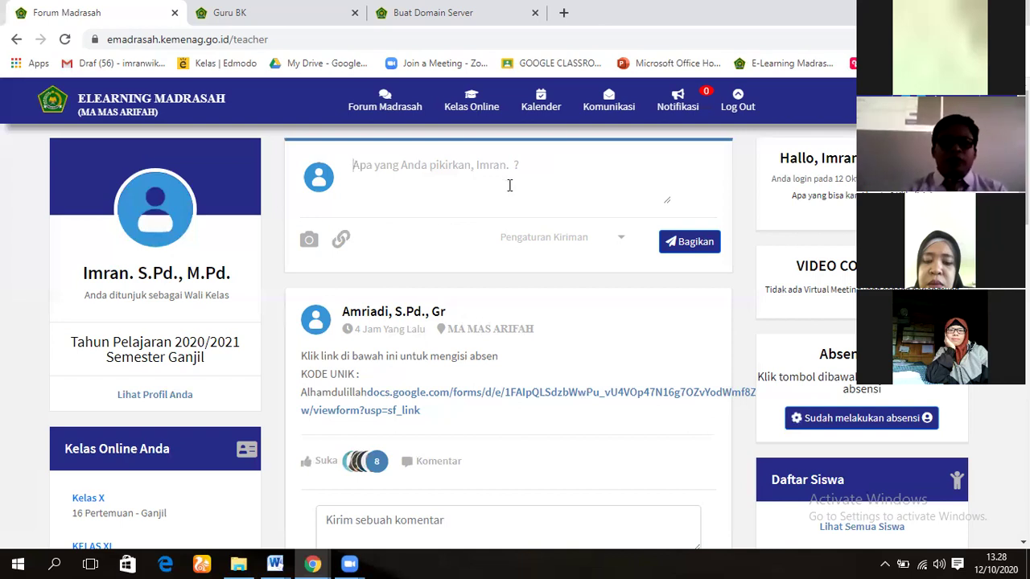
{"action": "left_click", "coordinate": [474, 109]}
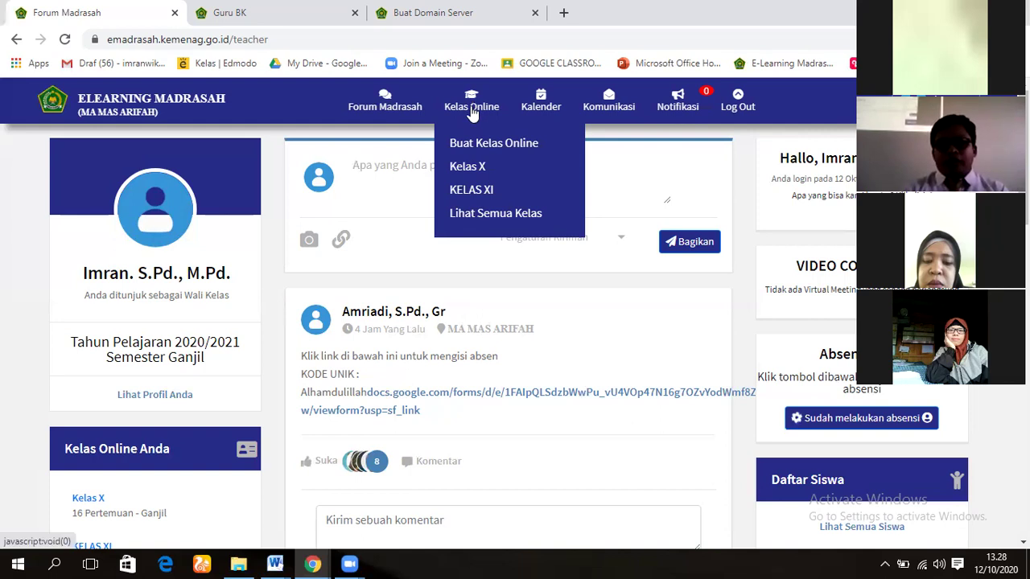
{"action": "left_click", "coordinate": [475, 172]}
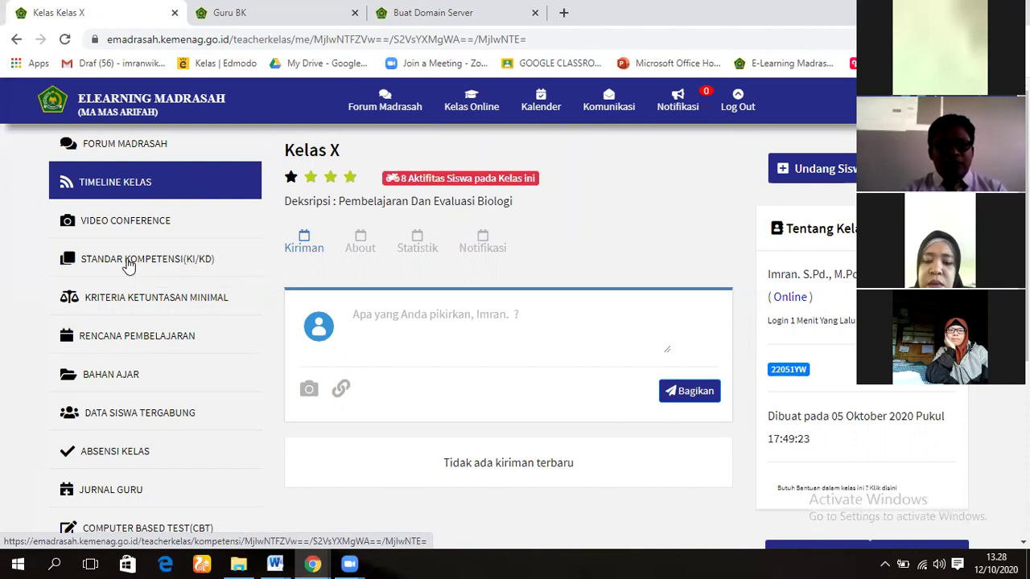
{"action": "left_click", "coordinate": [129, 261]}
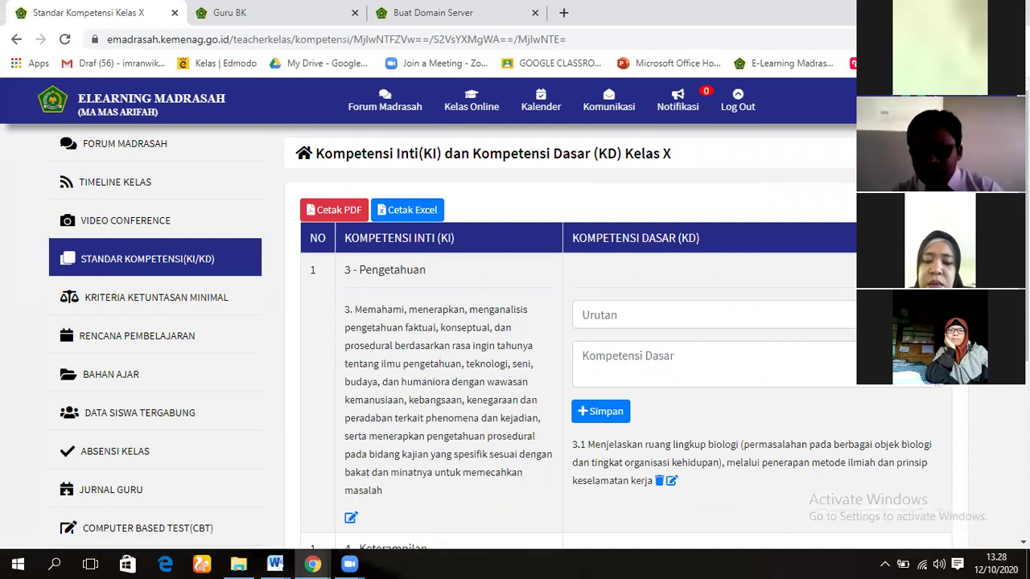
Look over the Kelas X table of core and basic competencies and open the 3 - Pengetahuan text for editing
{"action": "scroll", "coordinate": [515, 322], "scroll_direction": "down", "scroll_amount": 4}
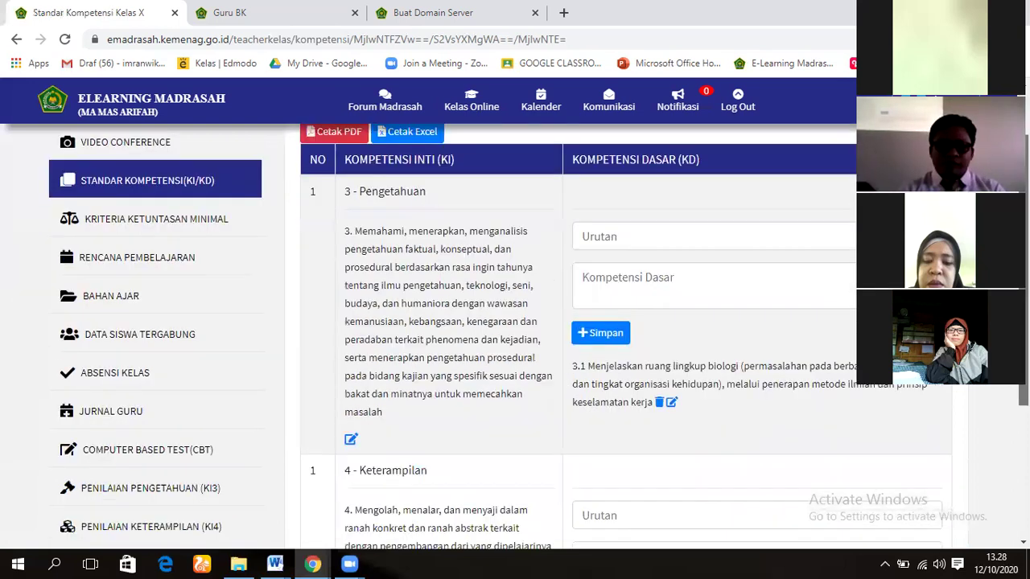
{"action": "scroll", "coordinate": [752, 191], "scroll_direction": "up", "scroll_amount": 4}
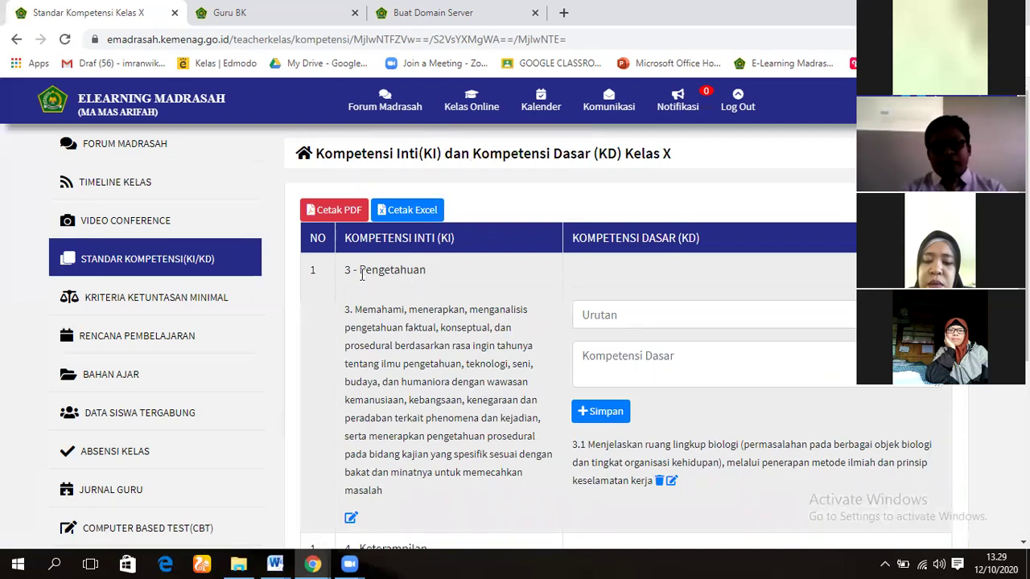
{"action": "left_click_drag", "start_coordinate": [359, 269], "coordinate": [828, 151]}
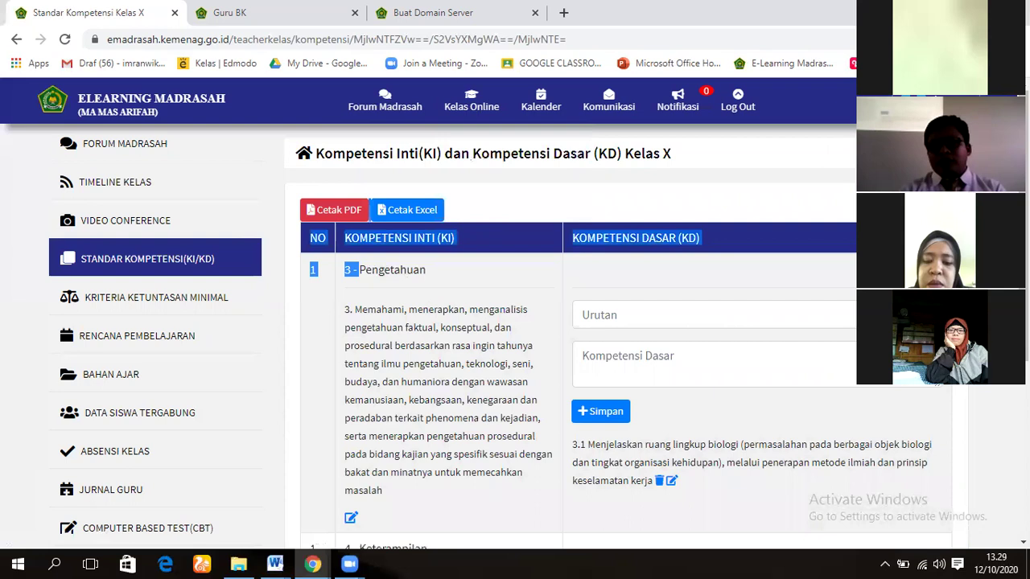
{"action": "scroll", "coordinate": [563, 363], "scroll_direction": "down", "scroll_amount": 4}
{"action": "scroll", "coordinate": [564, 362], "scroll_direction": "up", "scroll_amount": 3}
{"action": "scroll", "coordinate": [564, 322], "scroll_direction": "up", "scroll_amount": 1}
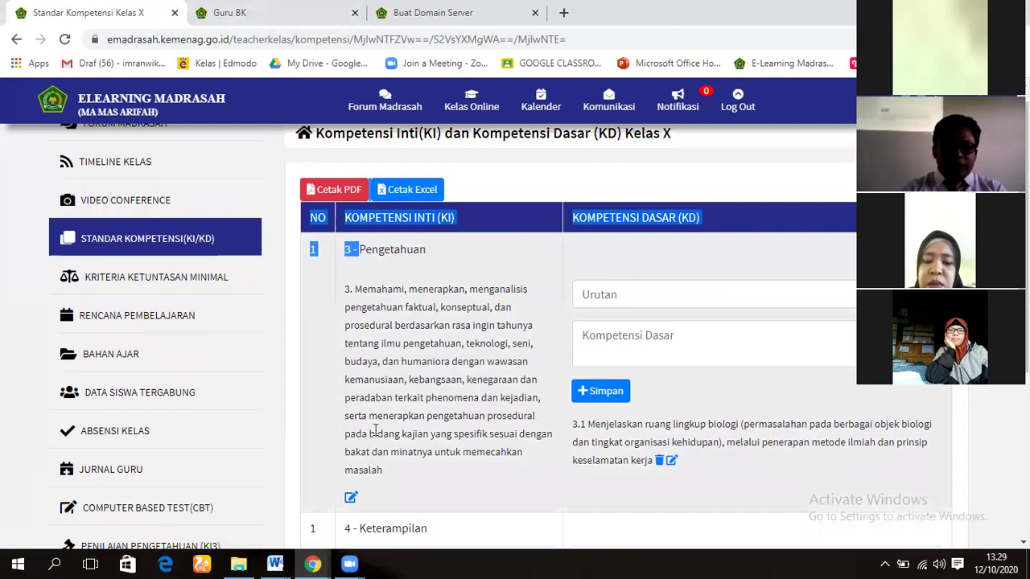
{"action": "left_click", "coordinate": [371, 291]}
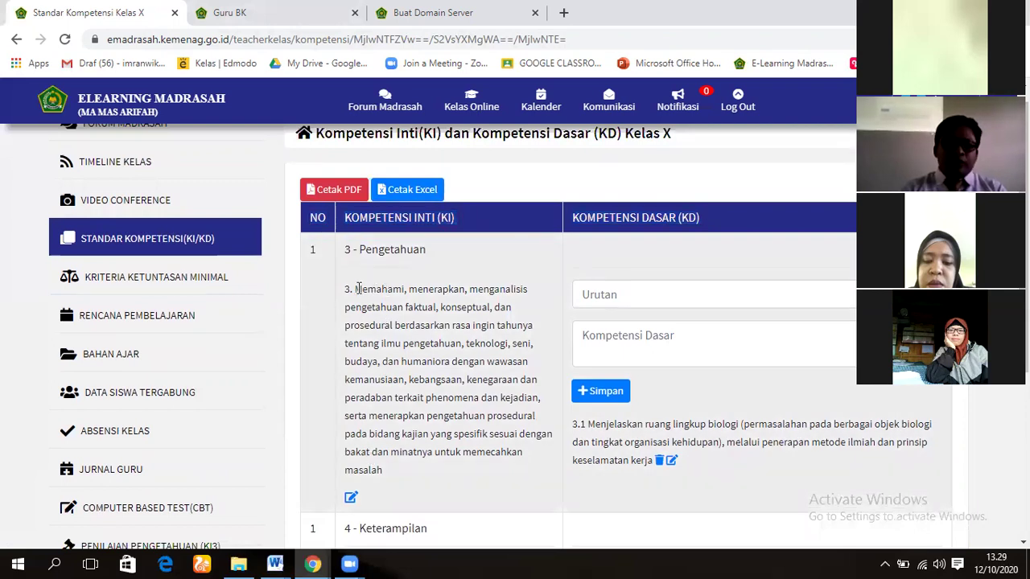
{"action": "left_click_drag", "start_coordinate": [404, 379], "coordinate": [351, 503]}
{"action": "left_click", "coordinate": [351, 501]}
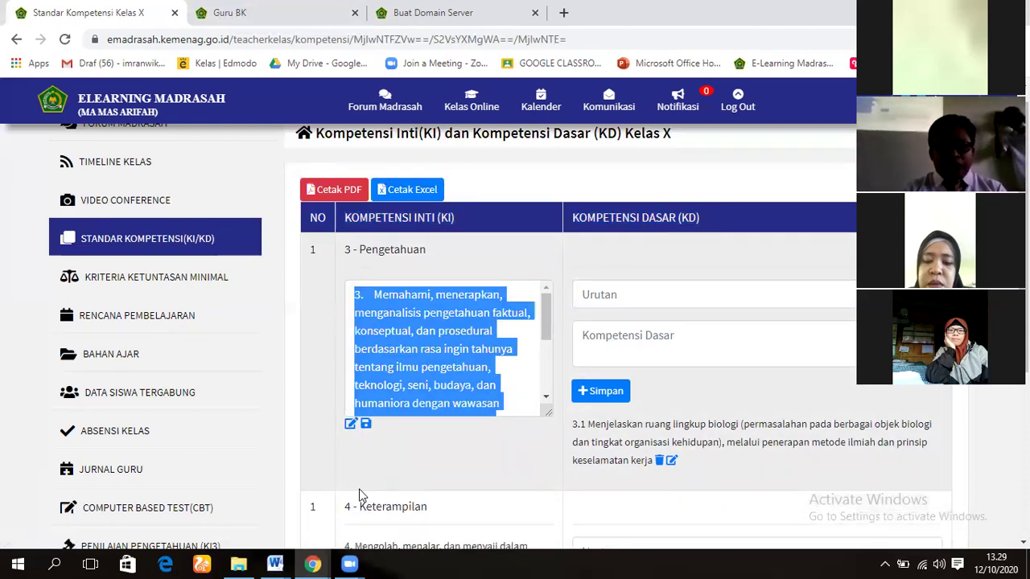
Switch to Word and check the open documents Undangan bimtek and MATERI BIMTEK GURU QURAN HADIST
{"action": "left_click", "coordinate": [275, 563]}
{"action": "mouse_move", "coordinate": [257, 523]}
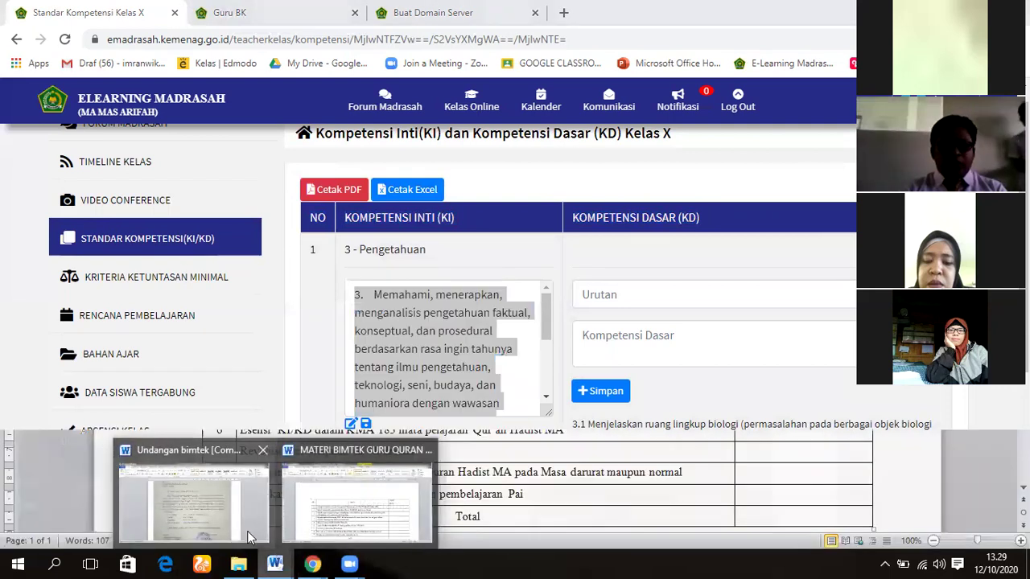
{"action": "left_click", "coordinate": [249, 538]}
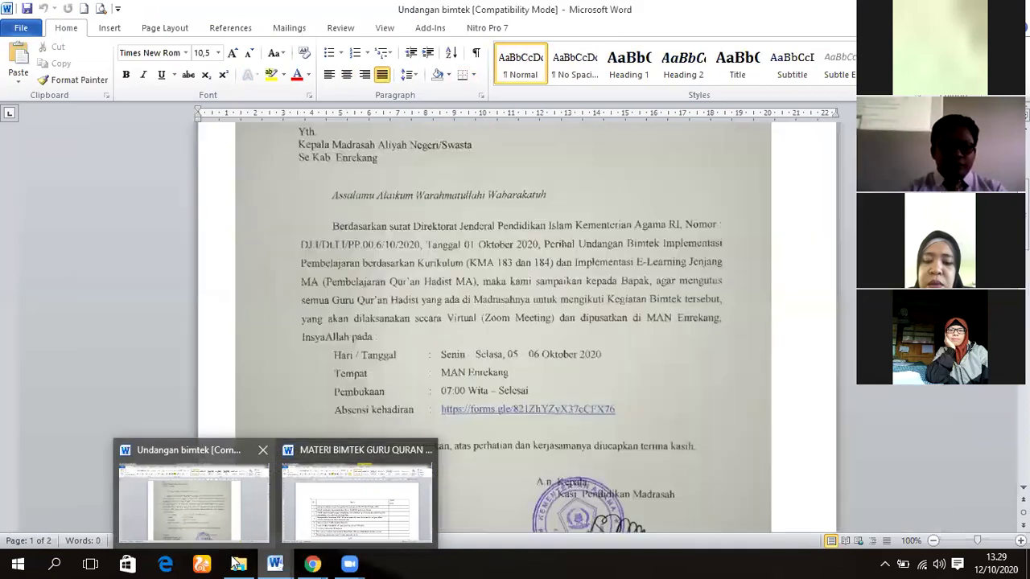
{"action": "left_click", "coordinate": [354, 499]}
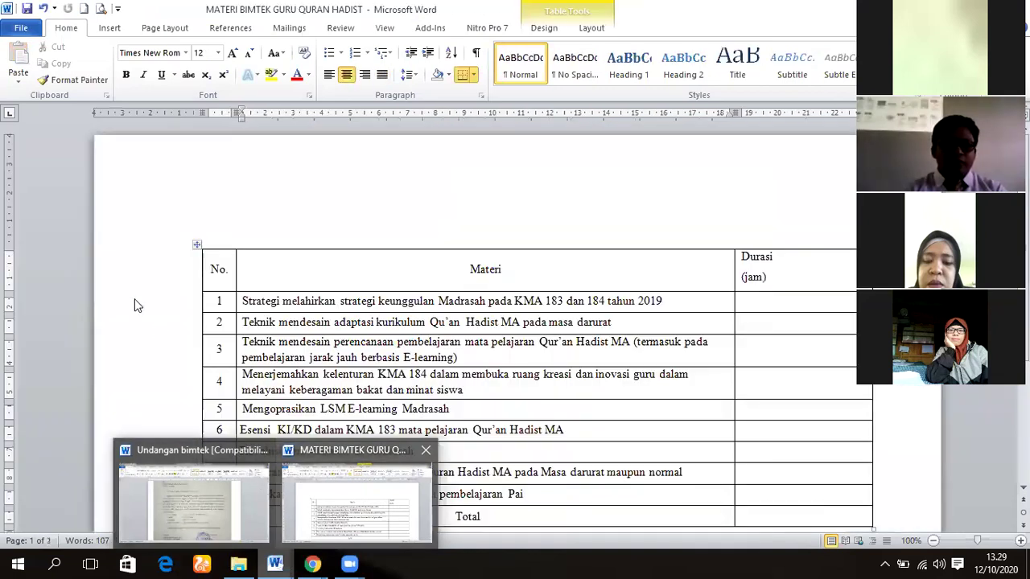
Switch to File Explorer and browse drive D: to ARIFAH GOWA, PERANGKAT BIOLOGI, KELAS X, BIOLOGI
{"action": "key", "text": "alt+Tab"}
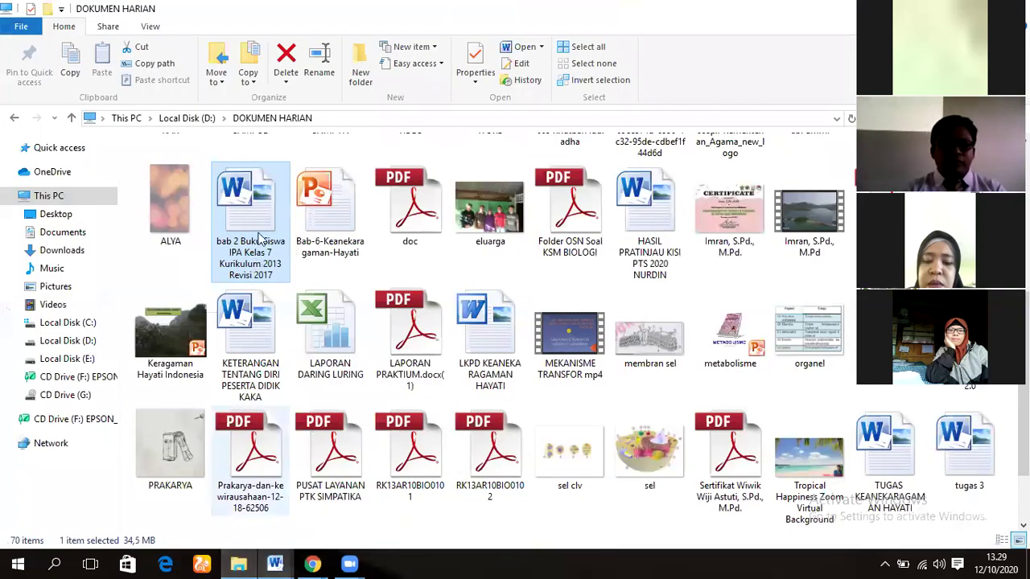
{"action": "left_click", "coordinate": [67, 341]}
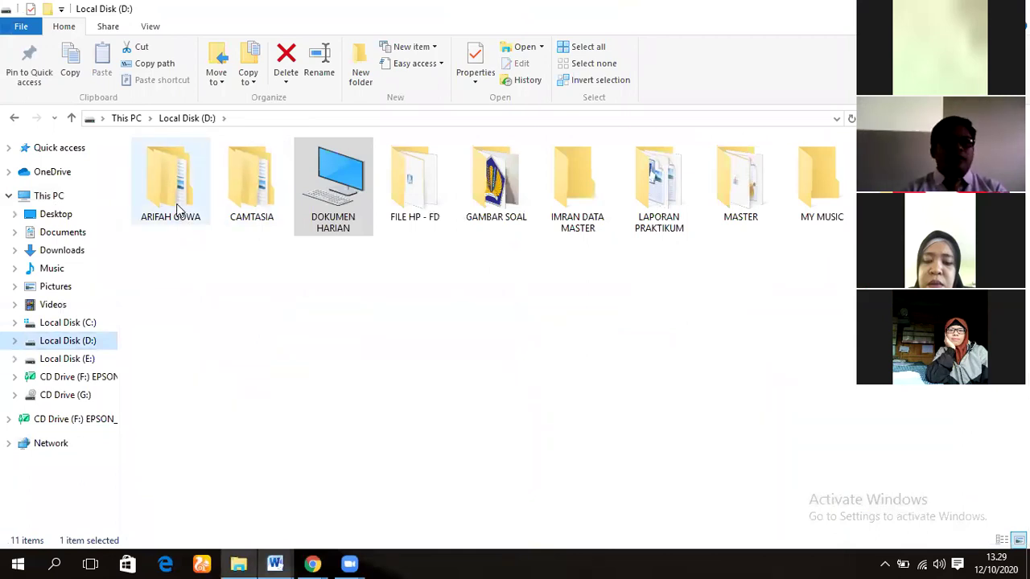
{"action": "double_click", "coordinate": [176, 210]}
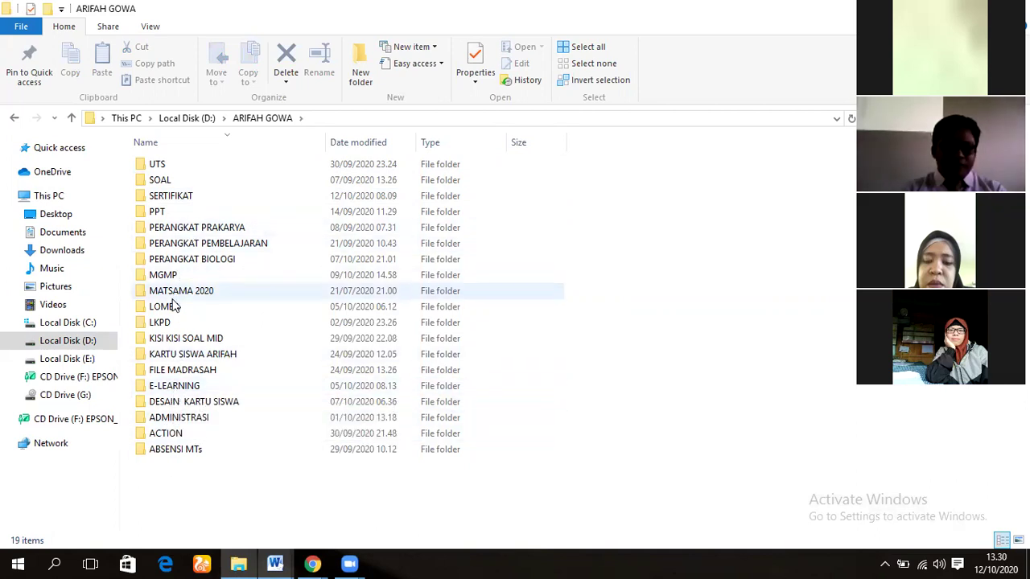
{"action": "double_click", "coordinate": [192, 259]}
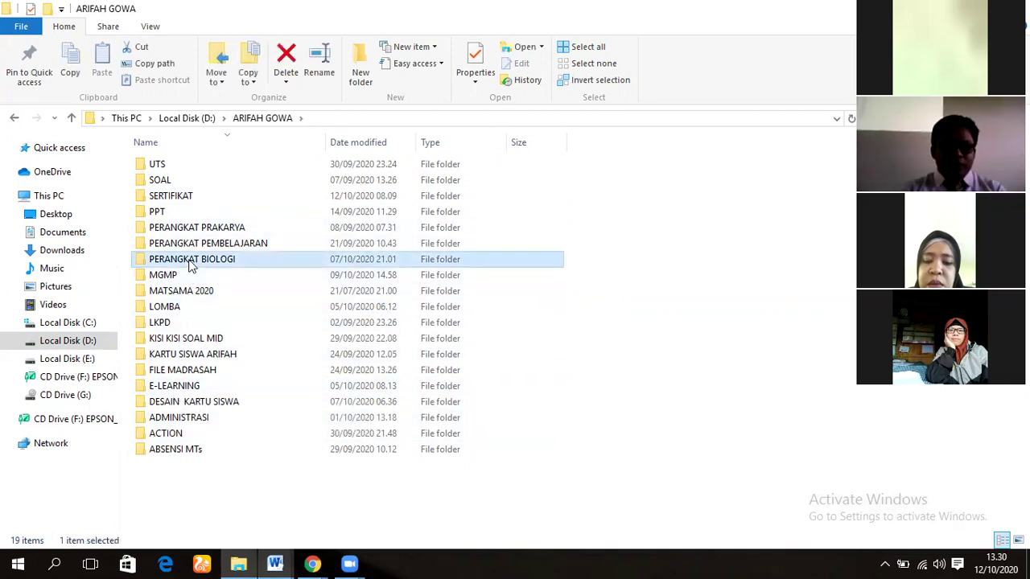
{"action": "double_click", "coordinate": [176, 232]}
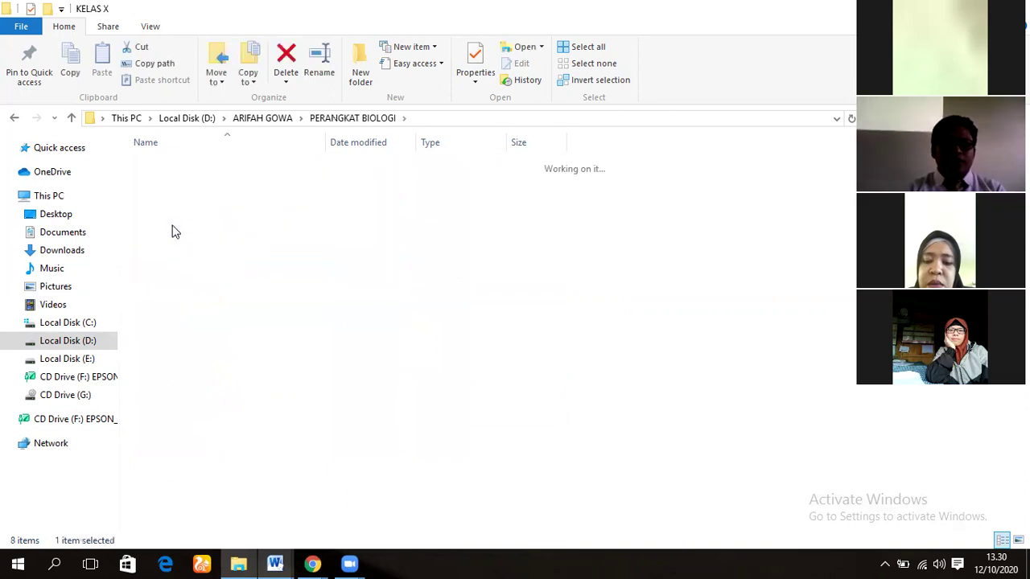
{"action": "double_click", "coordinate": [161, 166]}
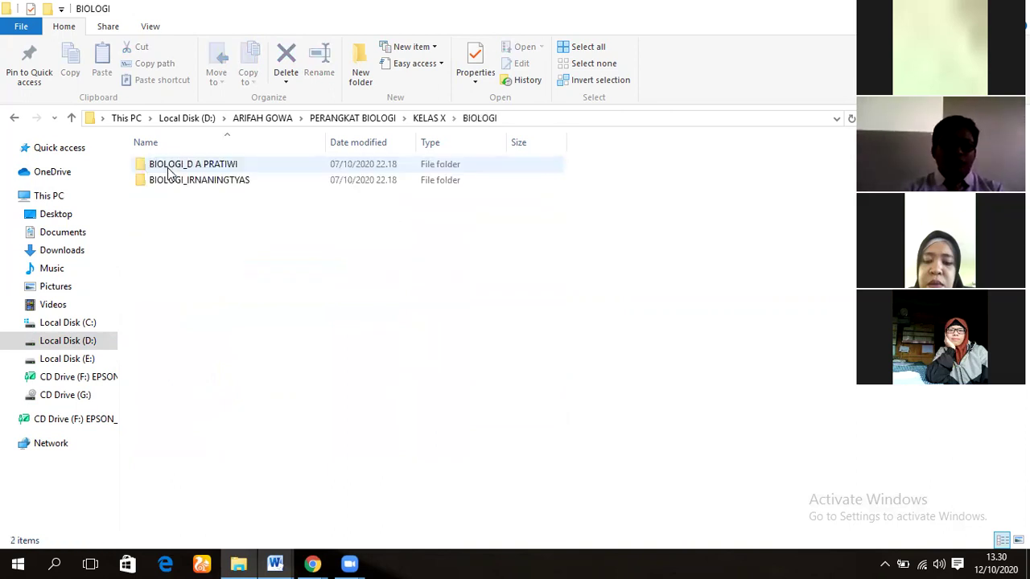
Go through the first biology folder to KELAS 1 and its RPP-Silabus folder, and open the RPP Biologi SMA 1 document
{"action": "double_click", "coordinate": [184, 164]}
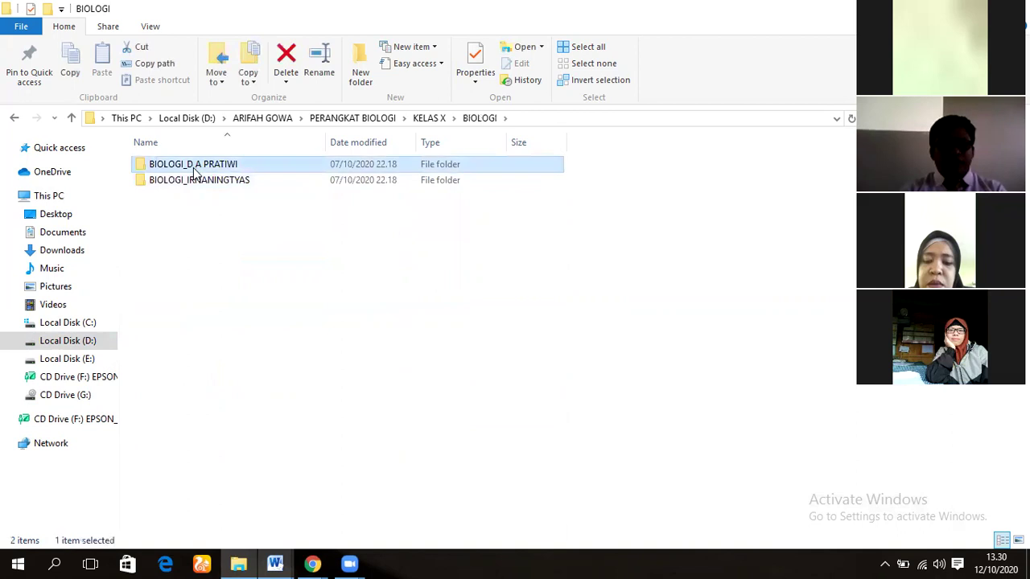
{"action": "left_click", "coordinate": [180, 166]}
{"action": "double_click", "coordinate": [181, 167]}
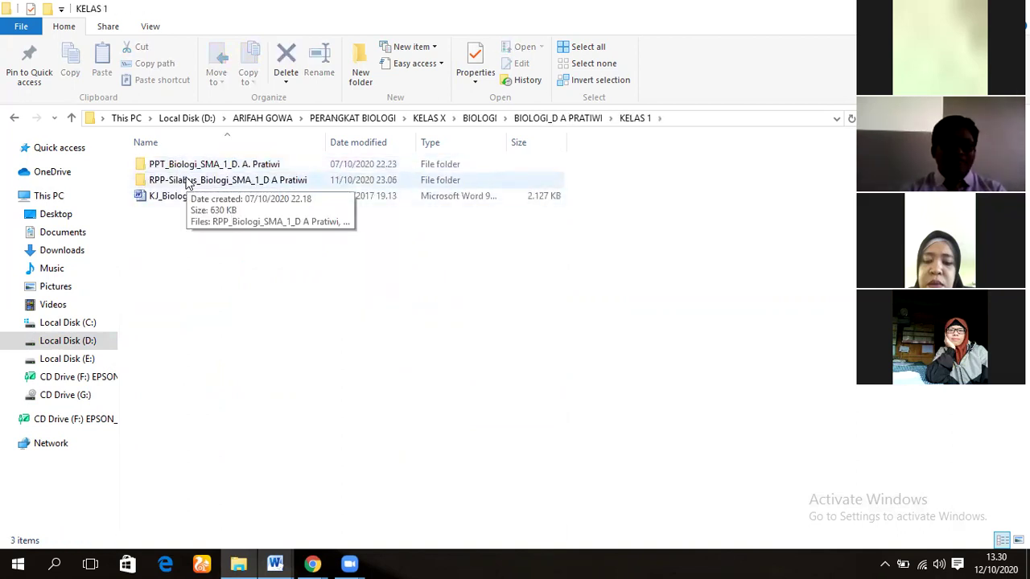
{"action": "double_click", "coordinate": [186, 181]}
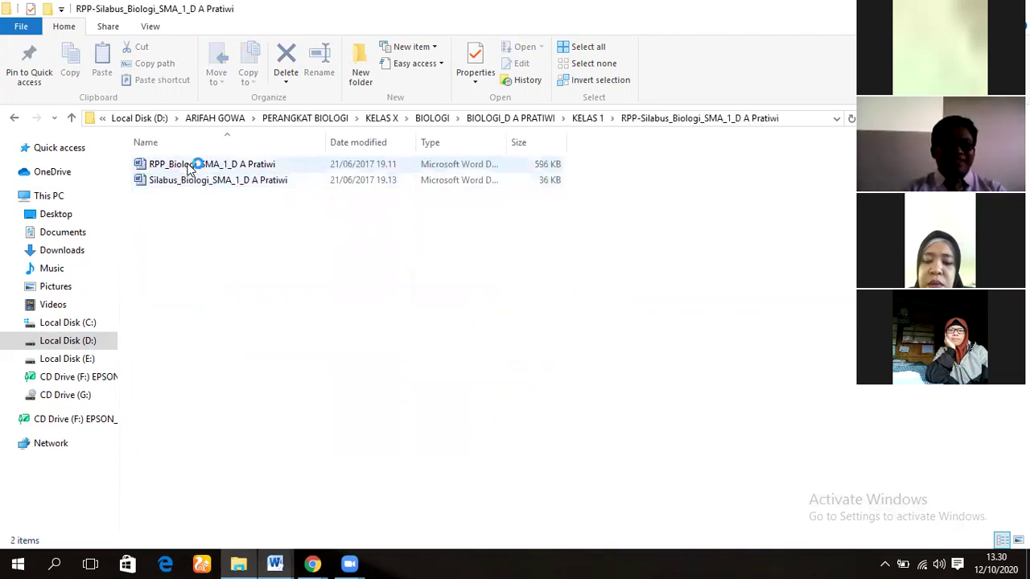
{"action": "left_click", "coordinate": [191, 165]}
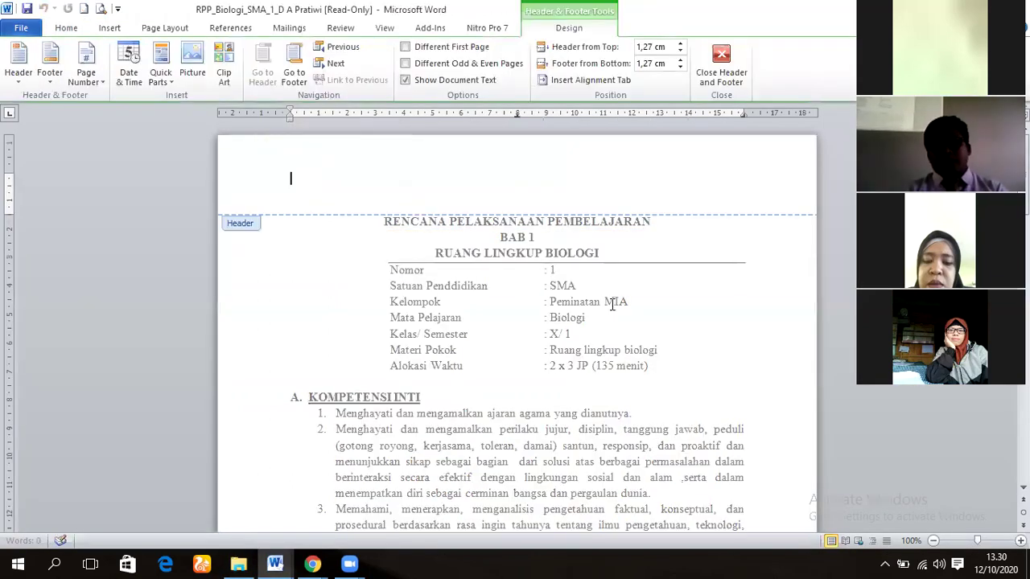
Leave the header and select the text of item 3 under Kompetensi Inti in the lesson plan
{"action": "double_click", "coordinate": [612, 305]}
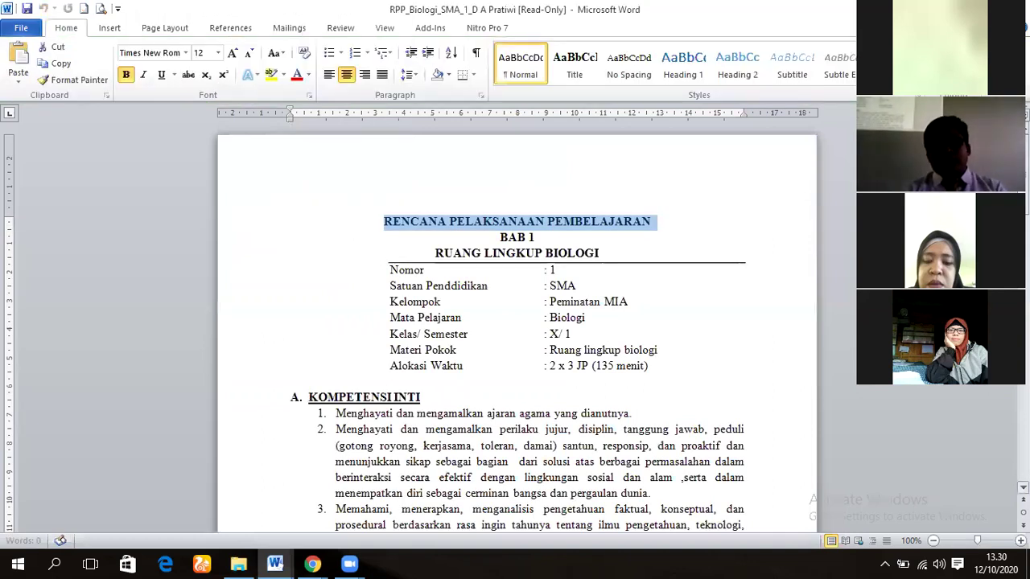
{"action": "scroll", "coordinate": [347, 238], "scroll_direction": "down", "scroll_amount": 6}
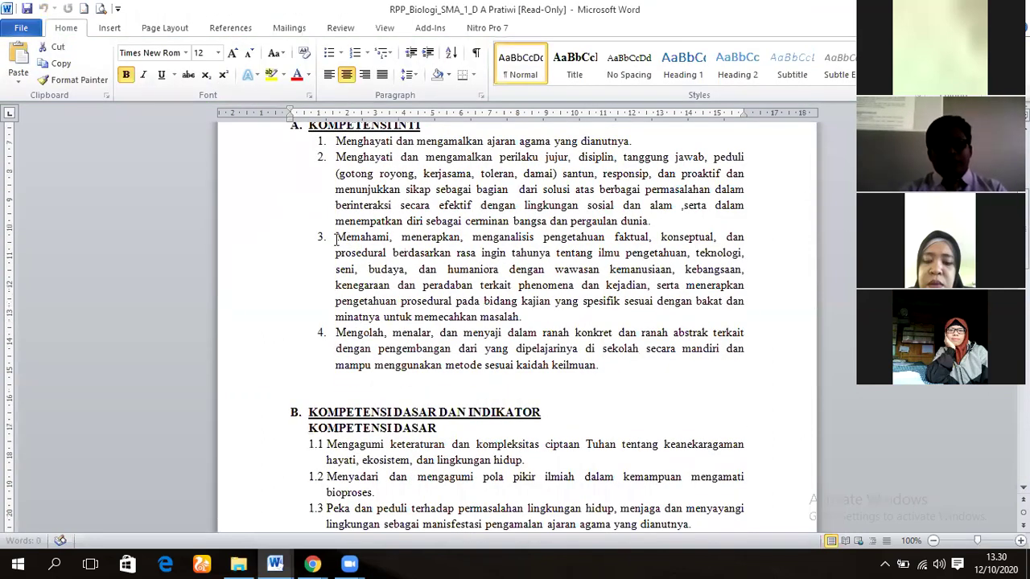
{"action": "left_click_drag", "start_coordinate": [336, 238], "coordinate": [515, 326]}
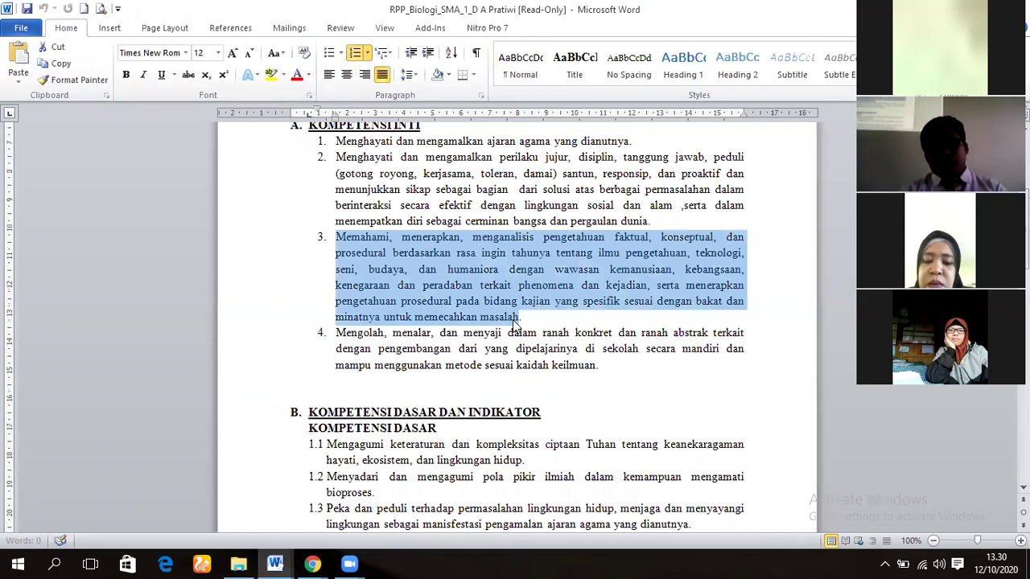
Return to the Kelas X competency page in Chrome and select the 3 - Pengetahuan text in its edit box
{"action": "left_click", "coordinate": [312, 564]}
{"action": "left_click", "coordinate": [349, 533]}
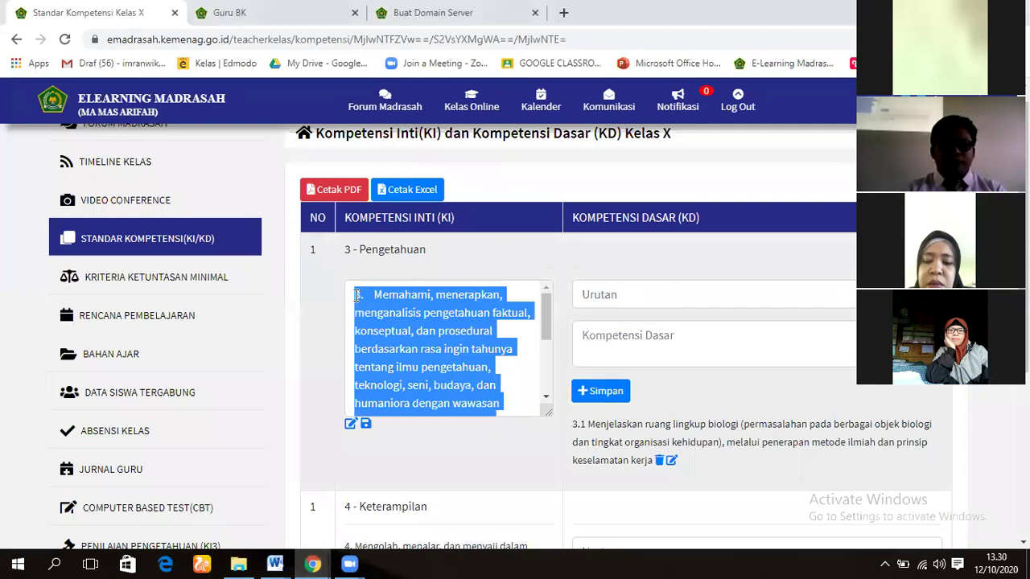
{"action": "left_click_drag", "start_coordinate": [357, 296], "coordinate": [508, 429]}
{"action": "left_click", "coordinate": [416, 446]}
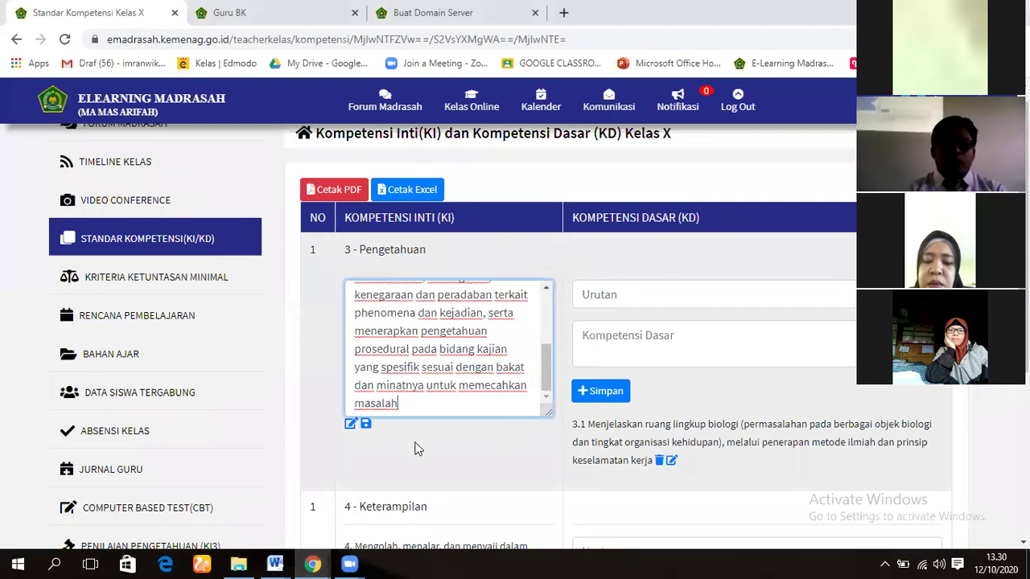
Examine the 4 - Keterampilan row with its core competency, Urutan and Kompetensi Dasar fields
{"action": "scroll", "coordinate": [515, 322], "scroll_direction": "down", "scroll_amount": 3}
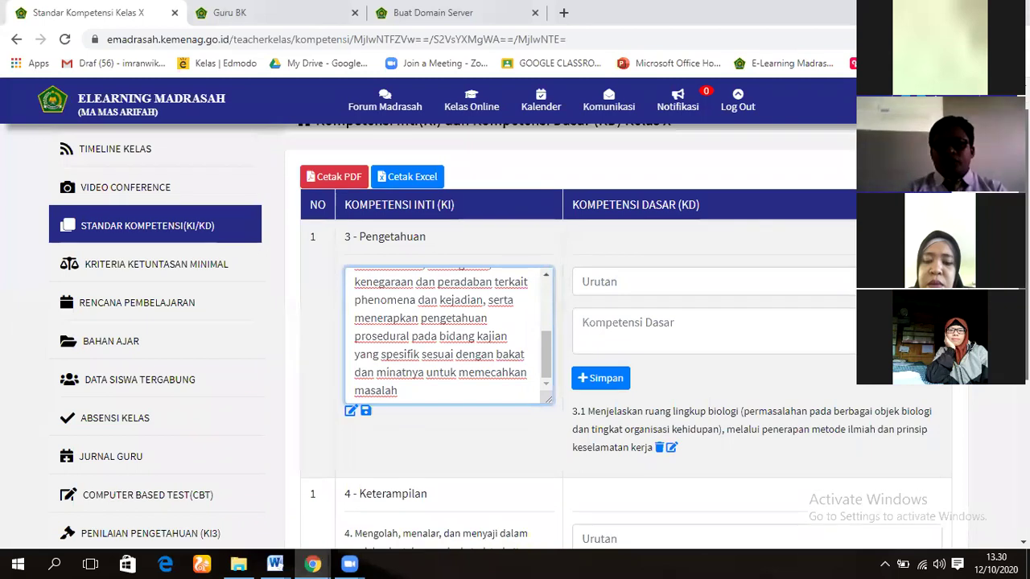
{"action": "left_click_drag", "start_coordinate": [1024, 324], "coordinate": [1024, 337]}
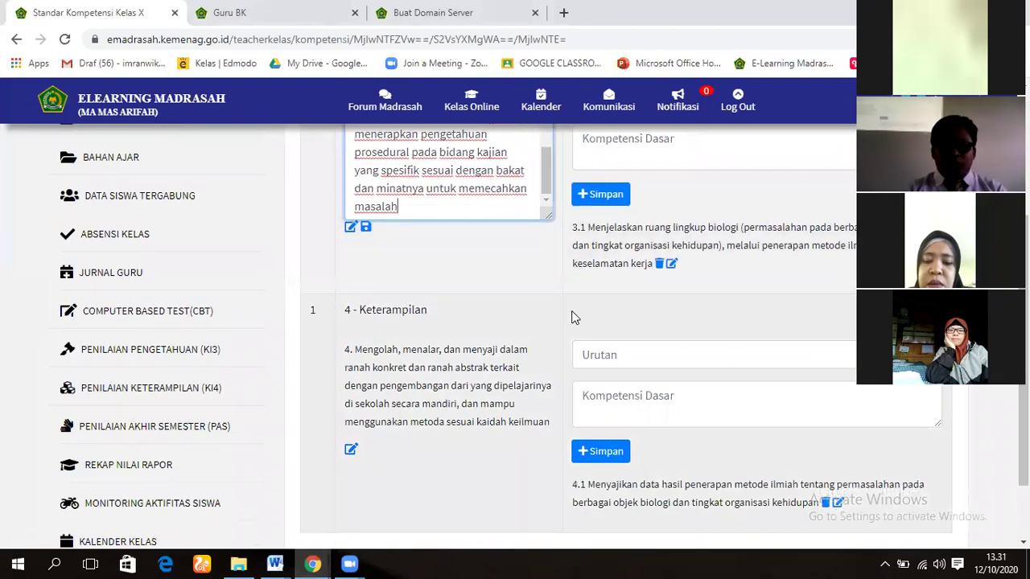
{"action": "left_click", "coordinate": [694, 370]}
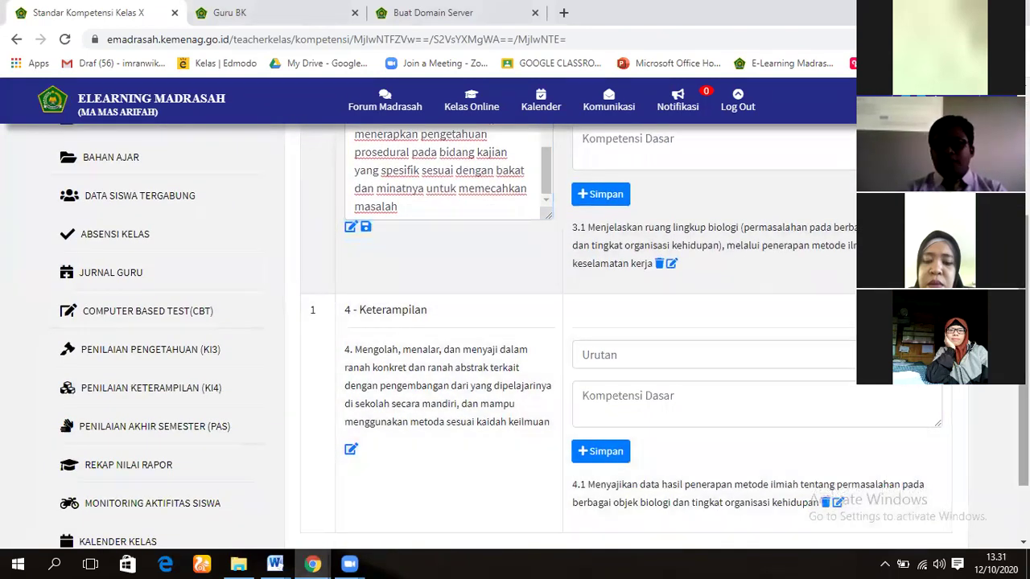
{"action": "scroll", "coordinate": [515, 336], "scroll_direction": "up", "scroll_amount": 3}
{"action": "scroll", "coordinate": [685, 209], "scroll_direction": "up", "scroll_amount": 1}
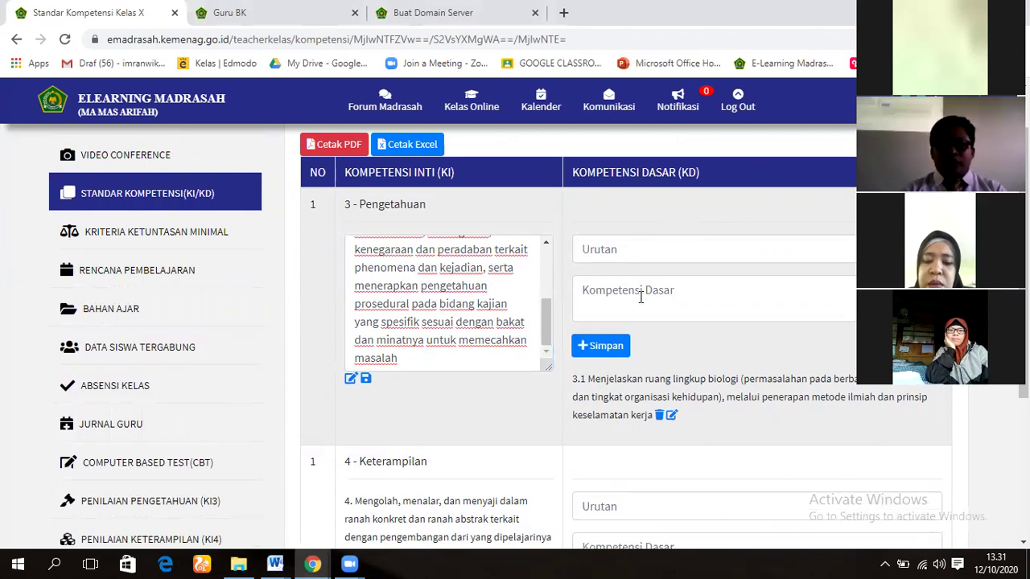
Enter 1 as the Urutan for a new Kompetensi Dasar in the 3 - Pengetahuan row
{"action": "left_click", "coordinate": [825, 296]}
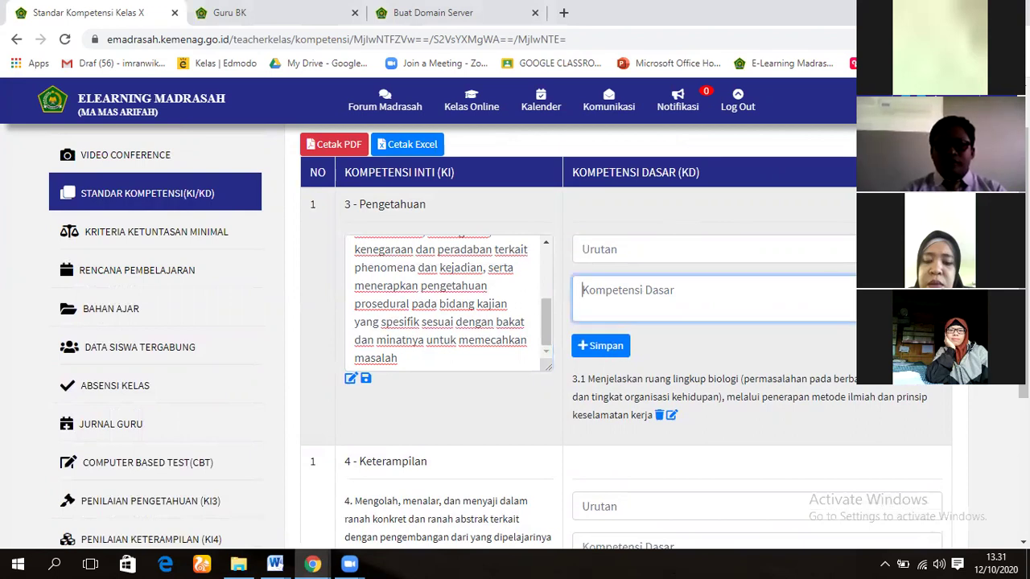
{"action": "scroll", "coordinate": [824, 295], "scroll_direction": "up", "scroll_amount": 1}
{"action": "scroll", "coordinate": [723, 282], "scroll_direction": "up", "scroll_amount": 1}
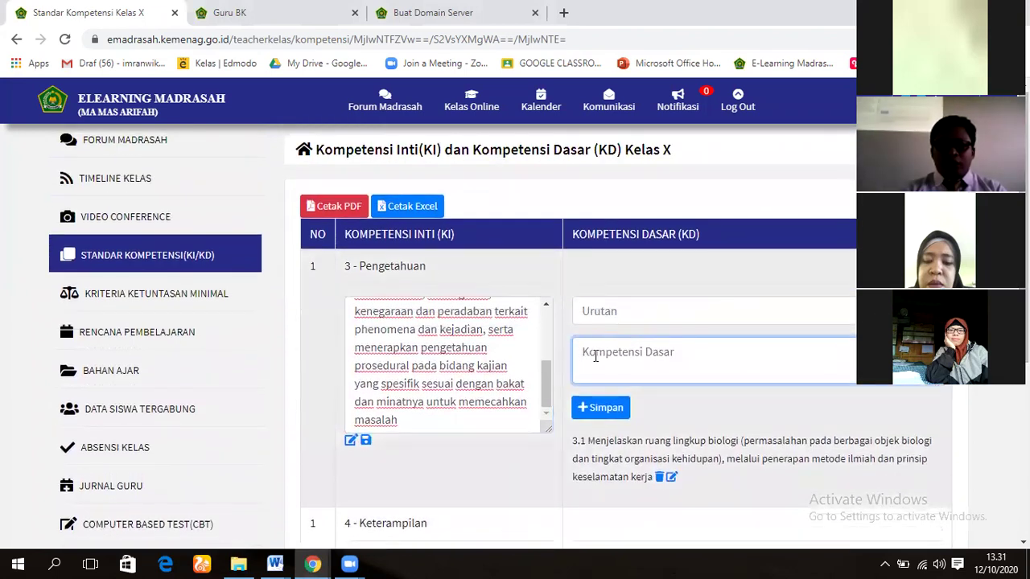
{"action": "left_click", "coordinate": [601, 314]}
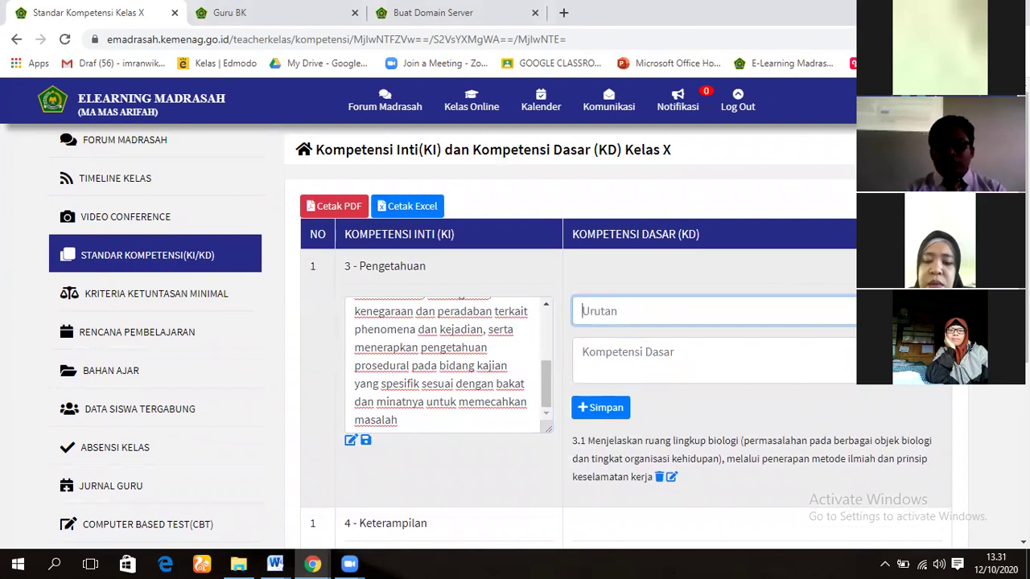
{"action": "type", "text": "1"}
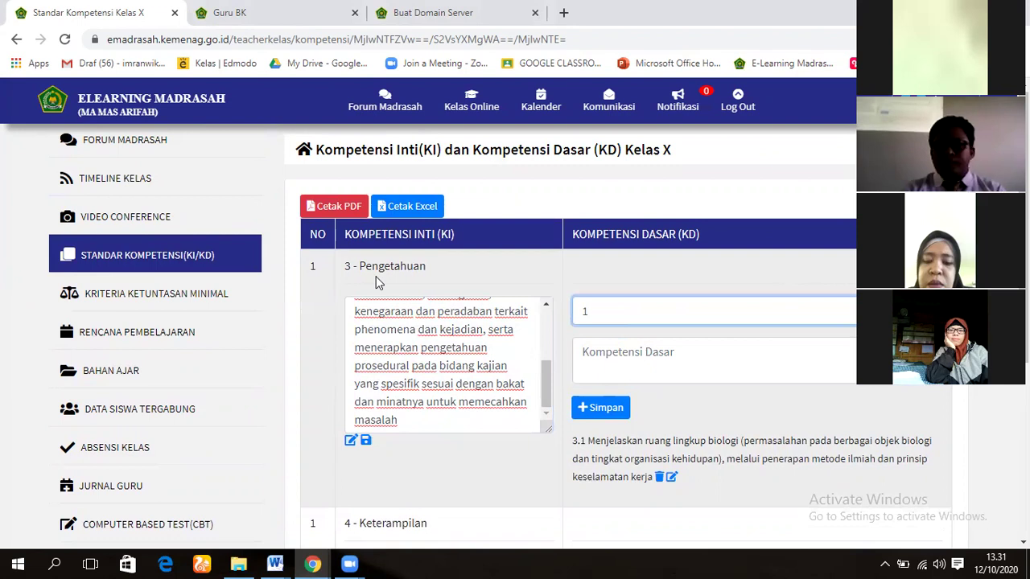
{"action": "key", "text": "Return"}
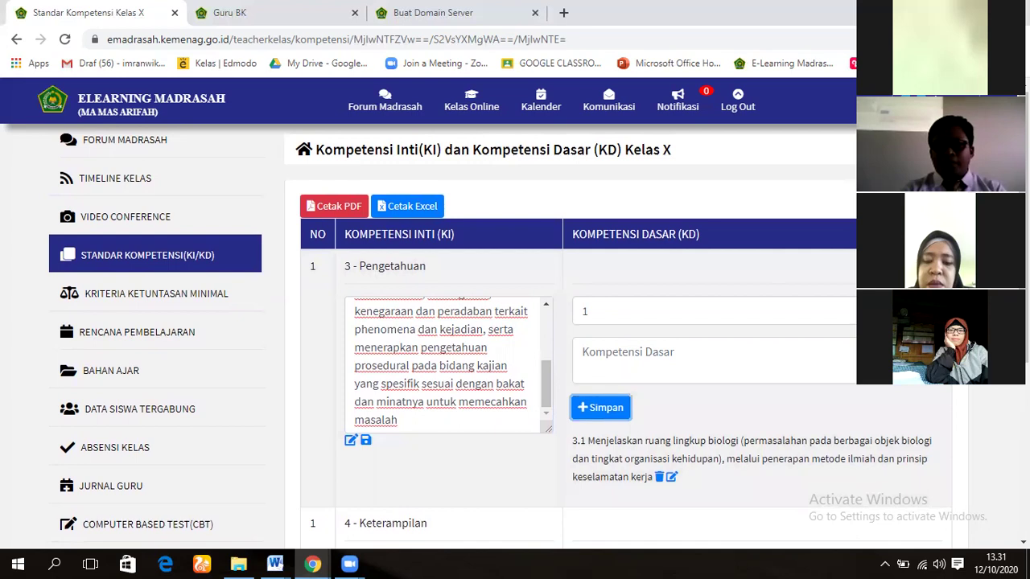
{"action": "scroll", "coordinate": [731, 262], "scroll_direction": "down", "scroll_amount": 1}
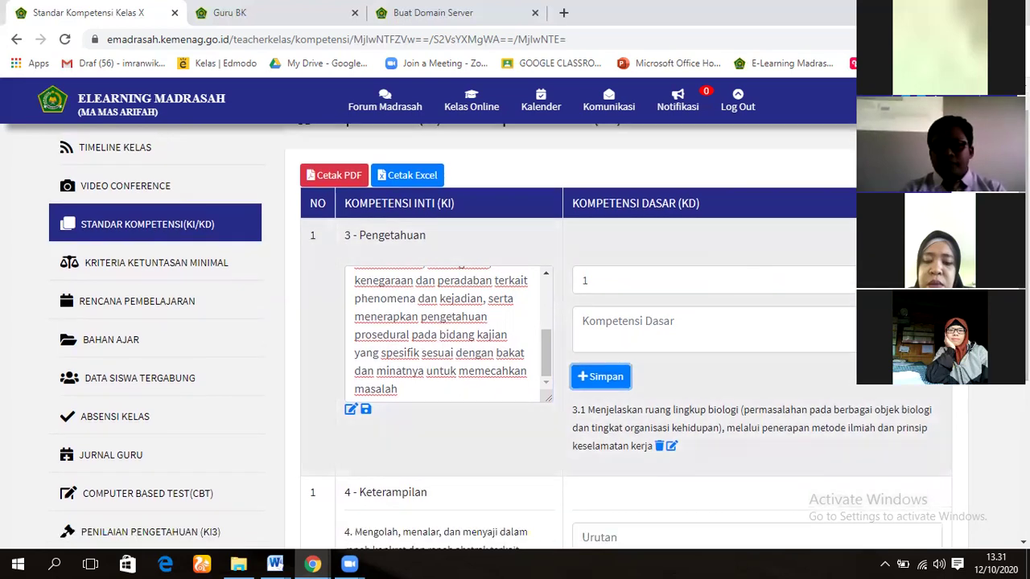
Change the Urutan in the 3 - Pengetahuan row to 2 and go to its empty Kompetensi Dasar field
{"action": "key", "text": "shift+Tab"}
{"action": "key", "text": "shift+Tab"}
{"action": "type", "text": "2"}
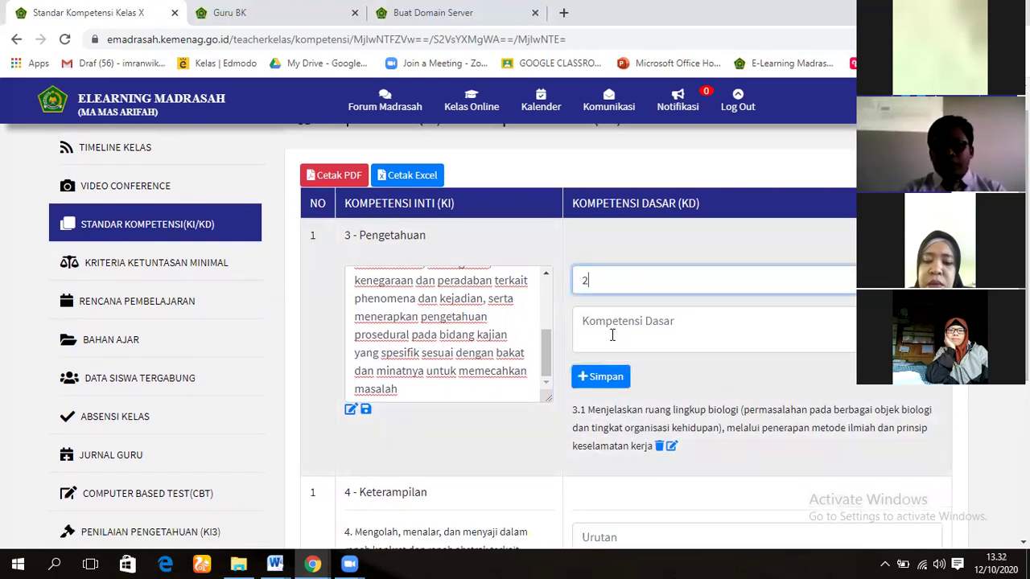
{"action": "left_click", "coordinate": [611, 335]}
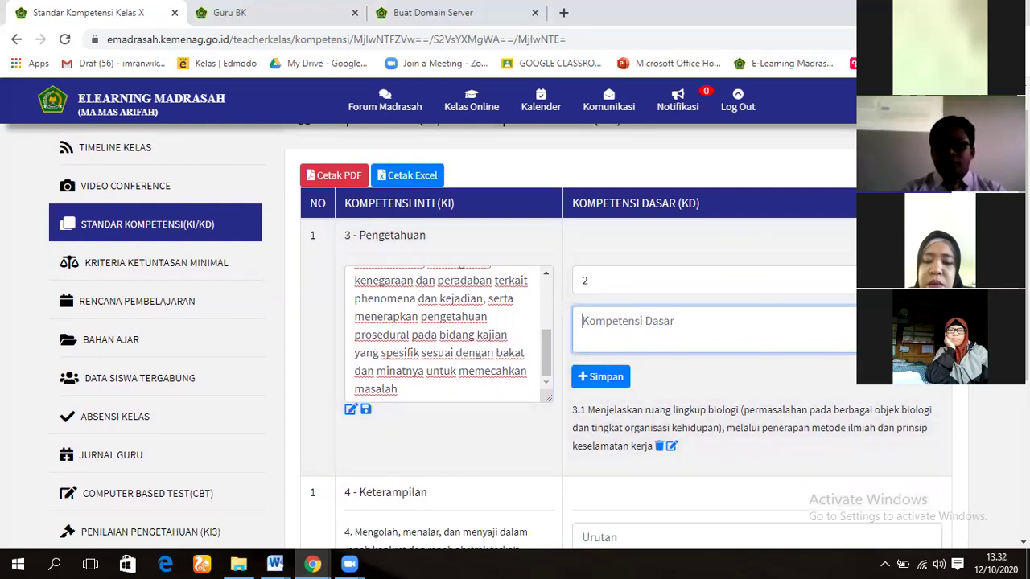
Examine the saved basic competencies and the entry fields of the 3 - Pengetahuan and 4 - Keterampilan rows
{"action": "scroll", "coordinate": [611, 336], "scroll_direction": "down", "scroll_amount": 3}
{"action": "scroll", "coordinate": [611, 336], "scroll_direction": "down", "scroll_amount": 2}
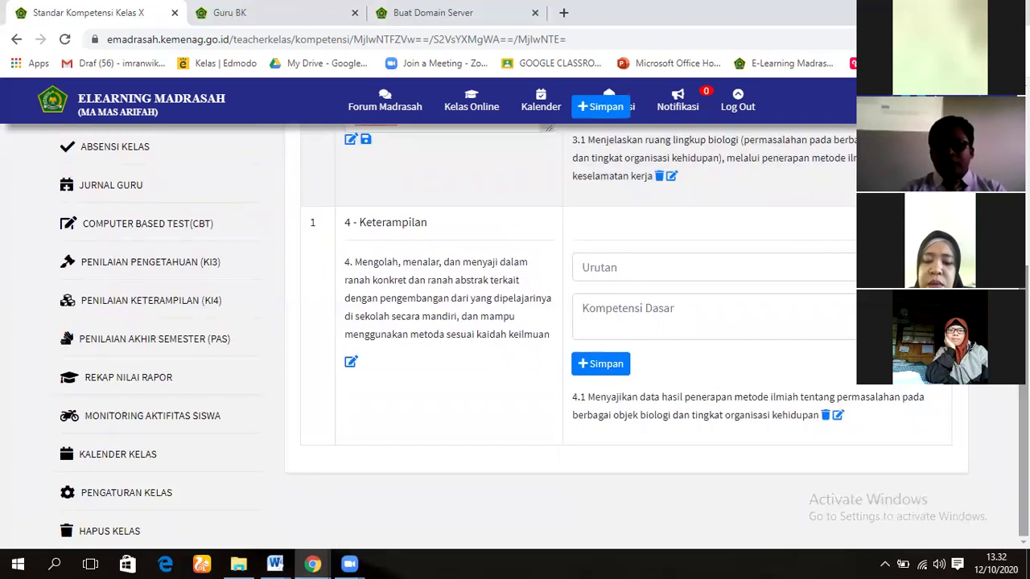
{"action": "scroll", "coordinate": [545, 322], "scroll_direction": "up", "scroll_amount": 1}
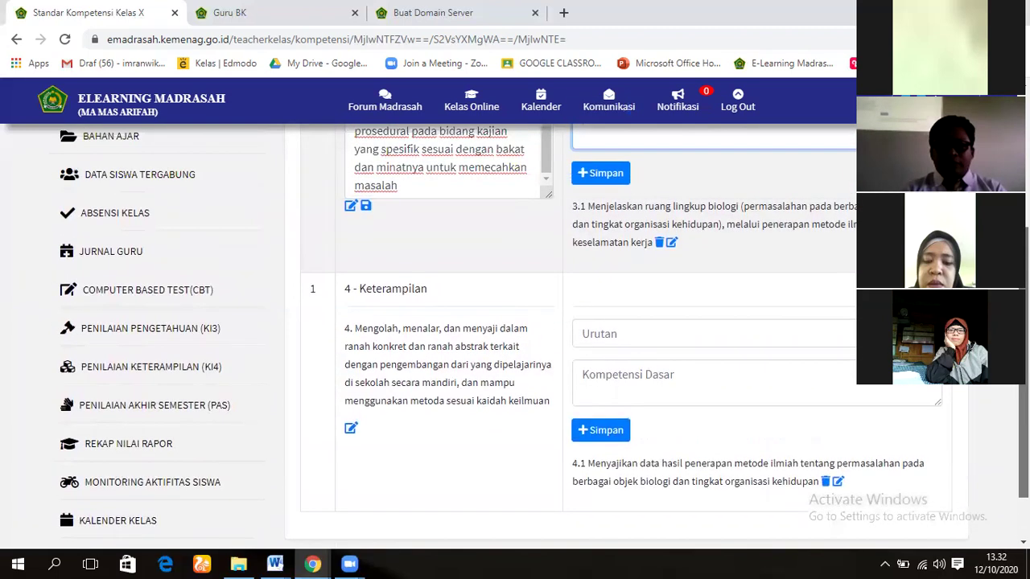
{"action": "scroll", "coordinate": [545, 322], "scroll_direction": "up", "scroll_amount": 1}
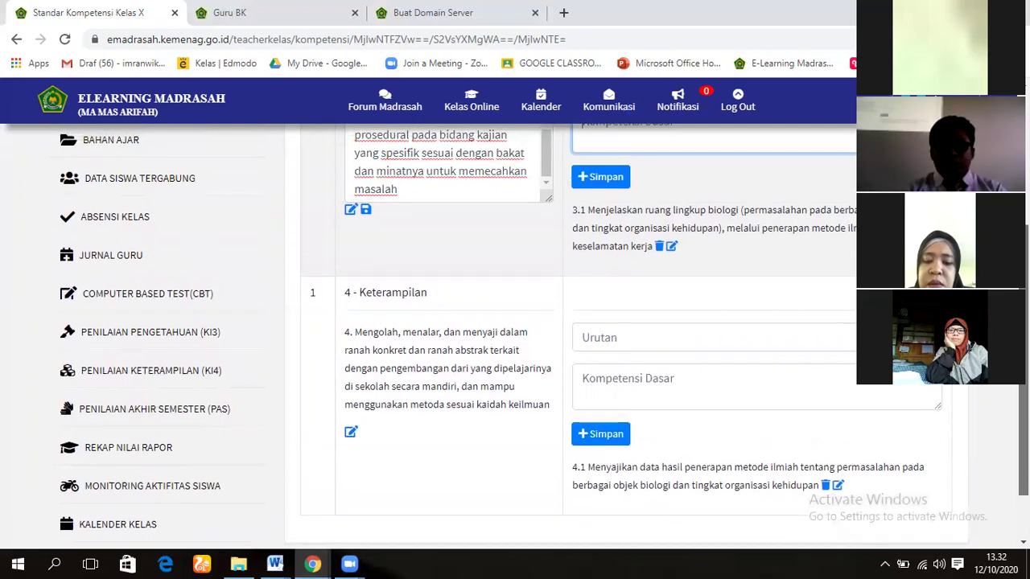
{"action": "scroll", "coordinate": [833, 382], "scroll_direction": "down", "scroll_amount": 1}
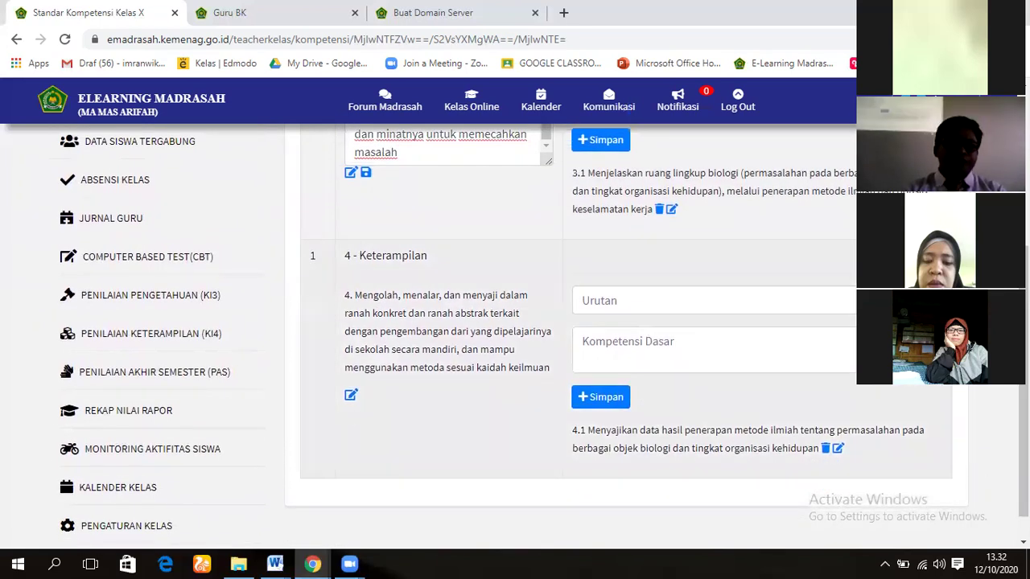
{"action": "scroll", "coordinate": [545, 322], "scroll_direction": "up", "scroll_amount": 1}
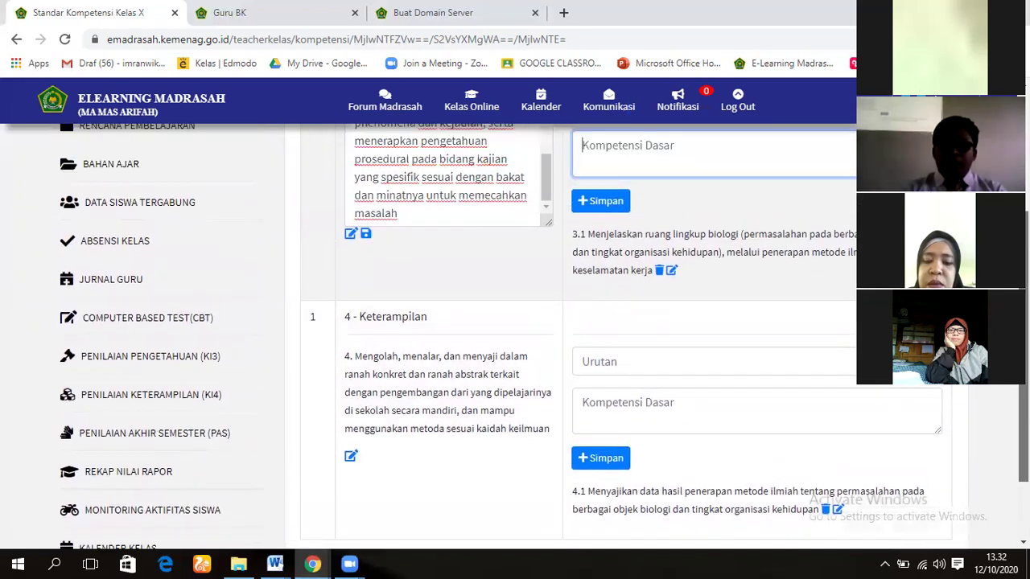
{"action": "scroll", "coordinate": [545, 322], "scroll_direction": "up", "scroll_amount": 1}
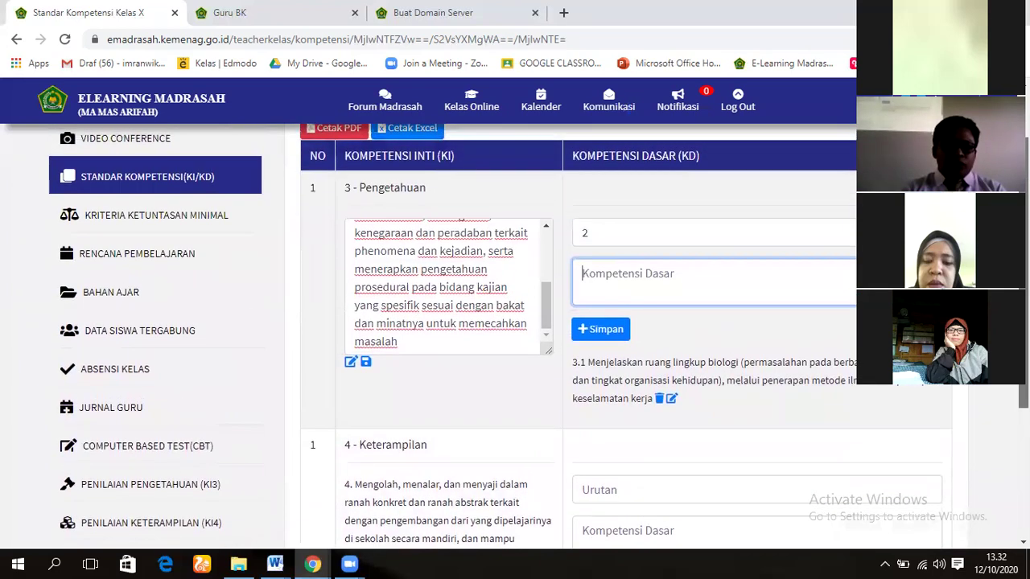
{"action": "scroll", "coordinate": [416, 412], "scroll_direction": "up", "scroll_amount": 1}
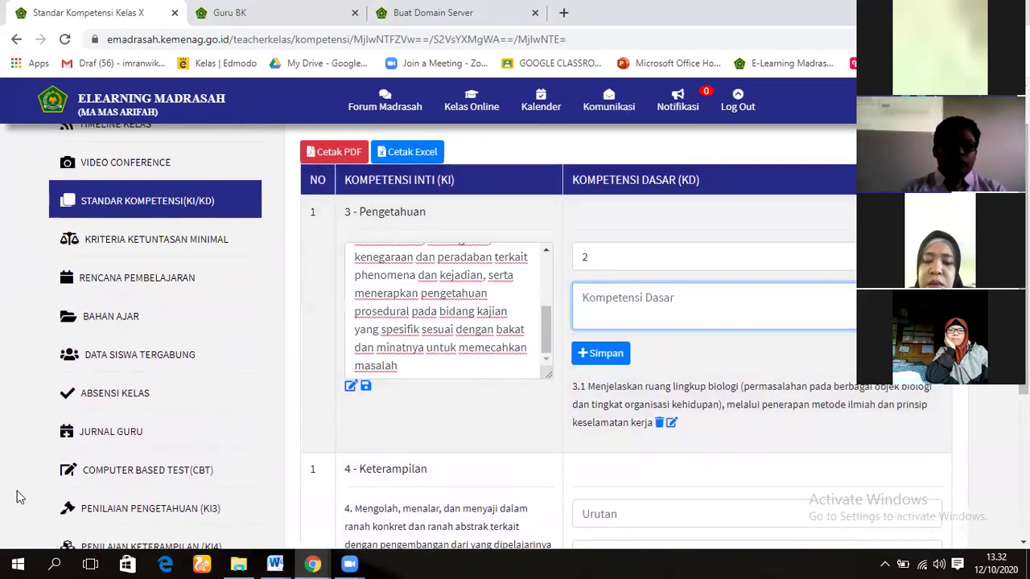
Go to Kriteria Ketuntasan Minimal and choose 2 = Sedang for KD.1's Kompleksitas and 3 = Tinggi for its Daya Dukung
{"action": "left_click", "coordinate": [171, 239]}
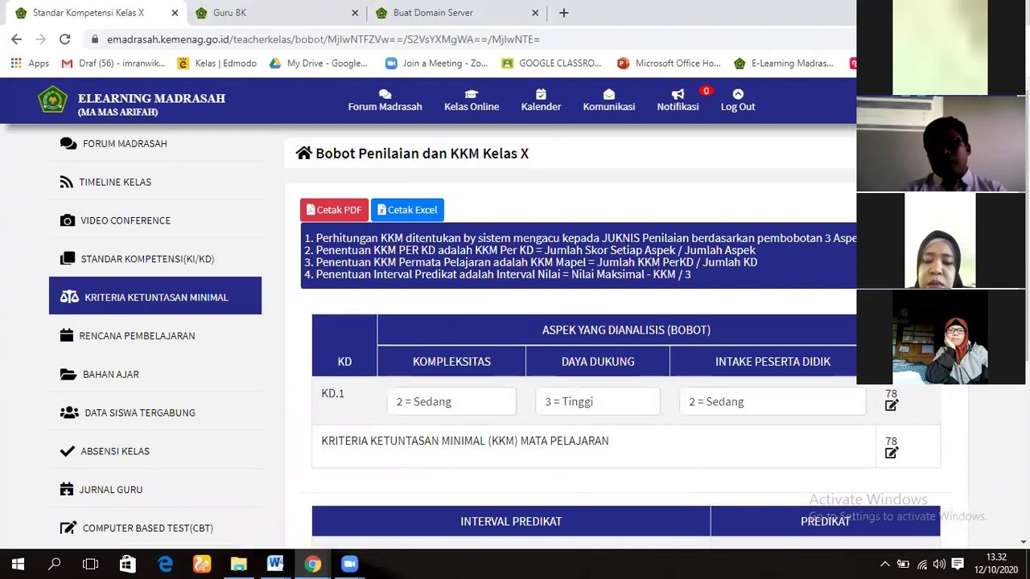
{"action": "scroll", "coordinate": [441, 366], "scroll_direction": "down", "scroll_amount": 1}
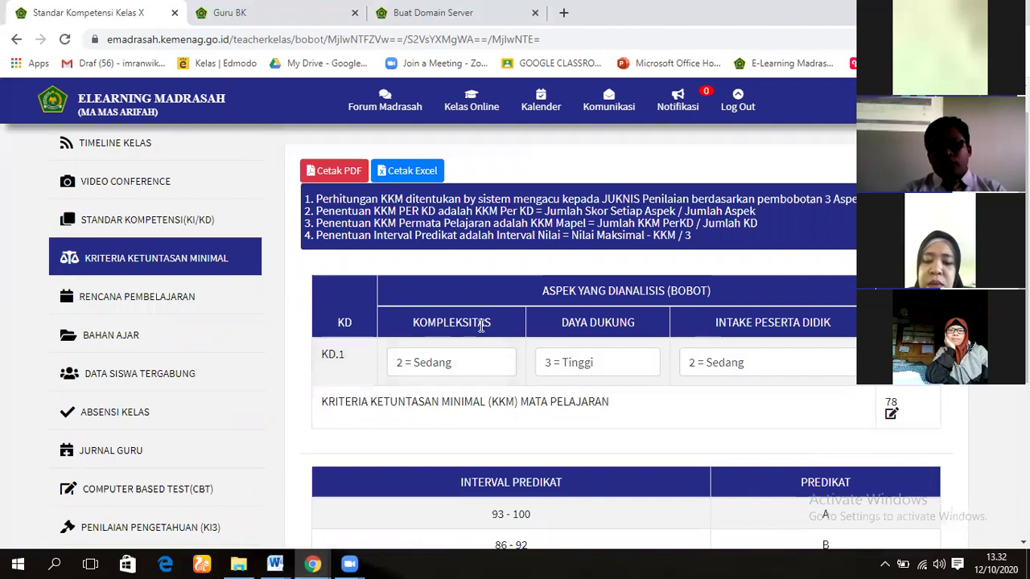
{"action": "left_click", "coordinate": [466, 362]}
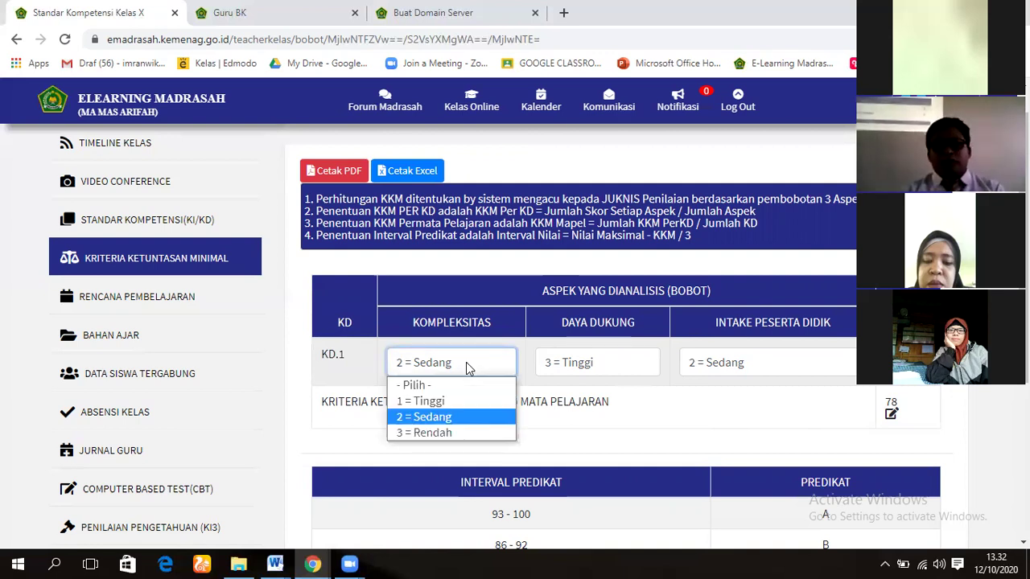
{"action": "left_click", "coordinate": [455, 416]}
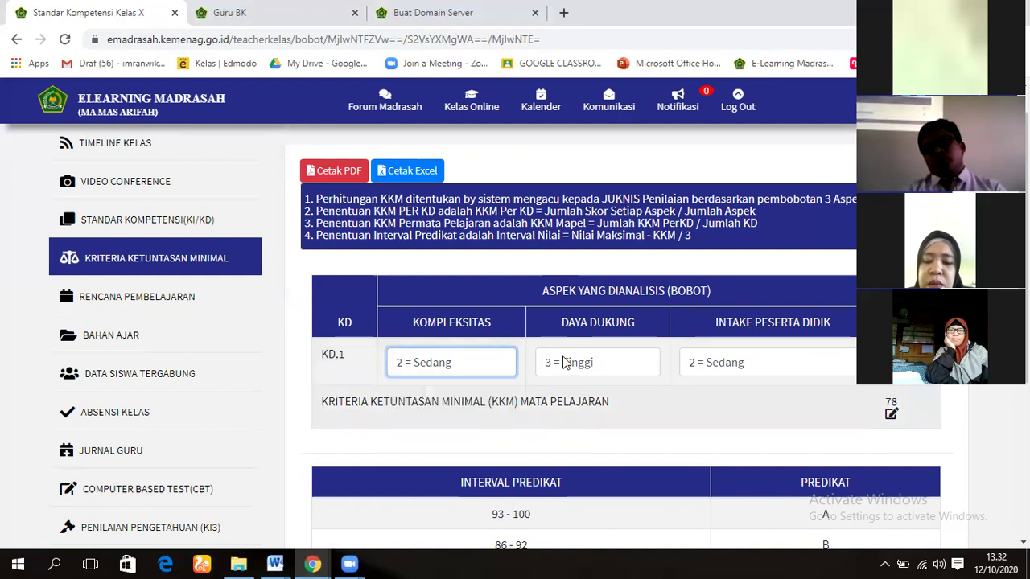
{"action": "left_click", "coordinate": [581, 362]}
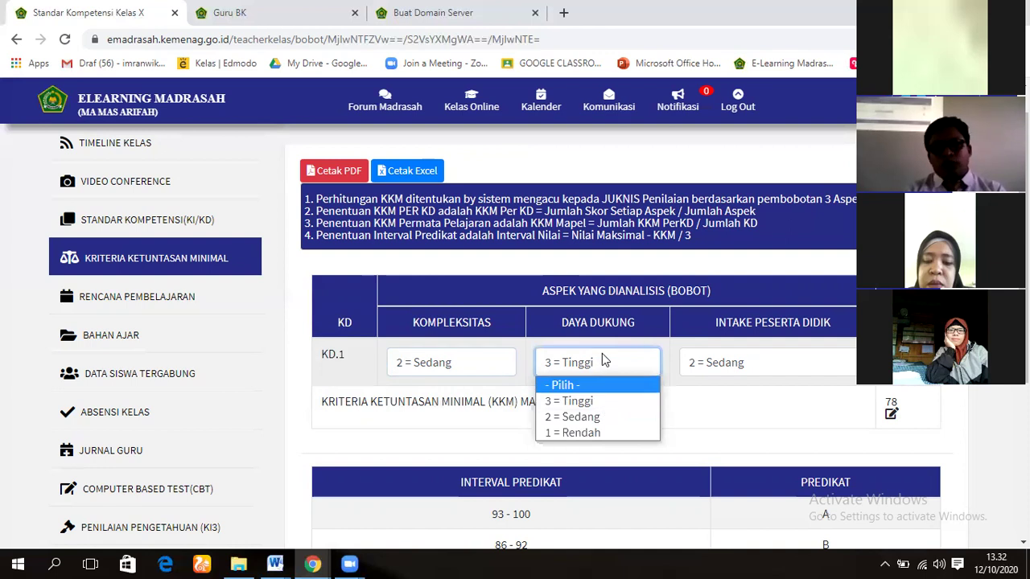
{"action": "left_click", "coordinate": [603, 400]}
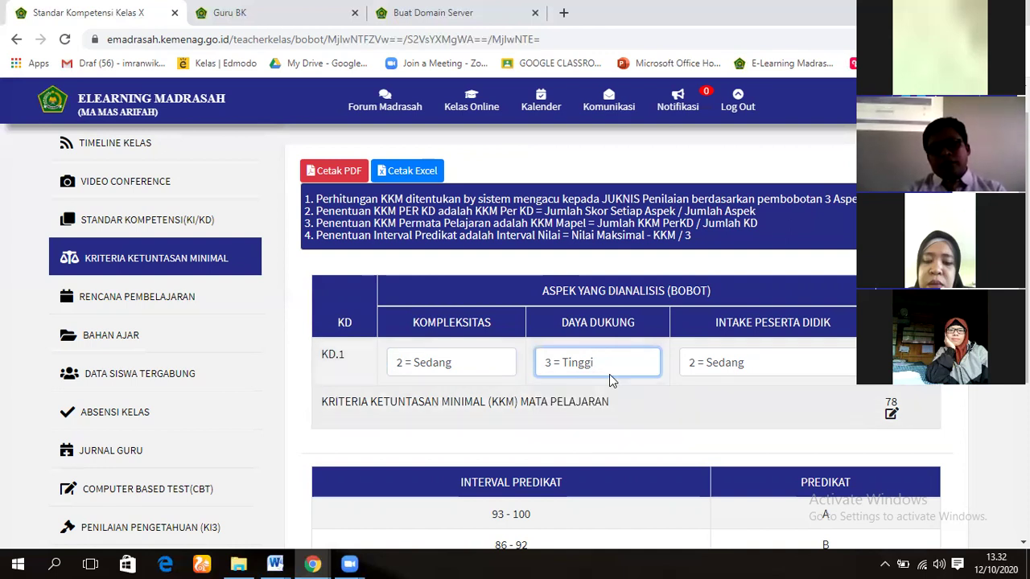
Try 2 = Sedang and 3 = Tinggi as the Intake Peserta Didik weight of KD.1
{"action": "left_click", "coordinate": [775, 375]}
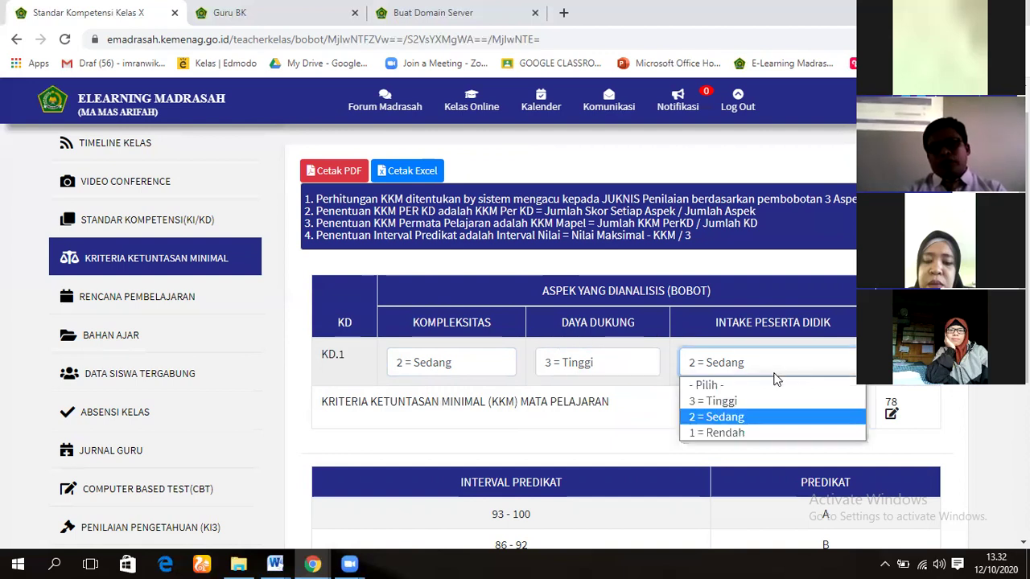
{"action": "key", "text": "Up"}
{"action": "key", "text": "Down"}
{"action": "key", "text": "Up"}
{"action": "key", "text": "Down"}
{"action": "key", "text": "Up"}
{"action": "key", "text": "Down"}
{"action": "left_click", "coordinate": [761, 418]}
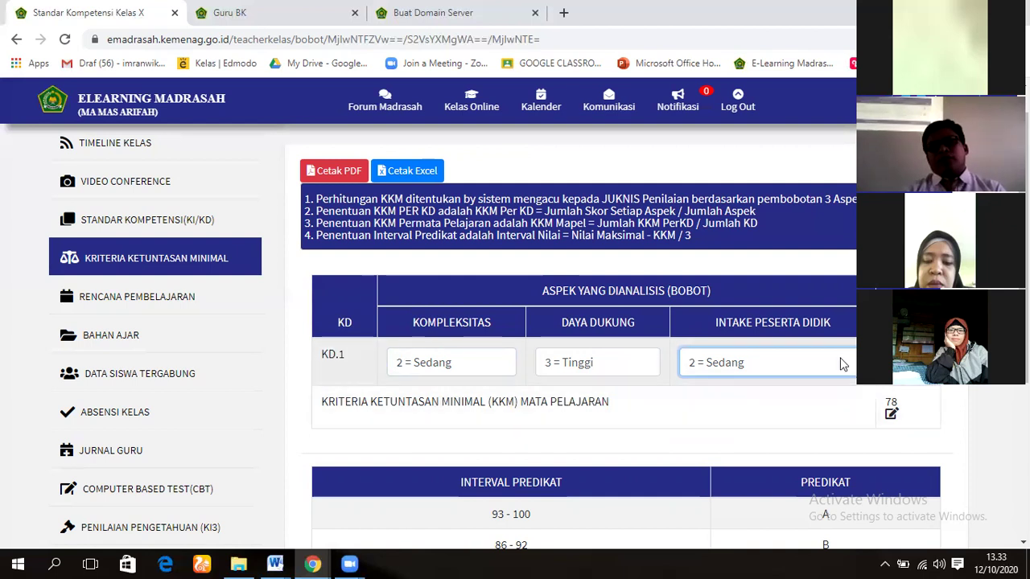
{"action": "left_click", "coordinate": [764, 364]}
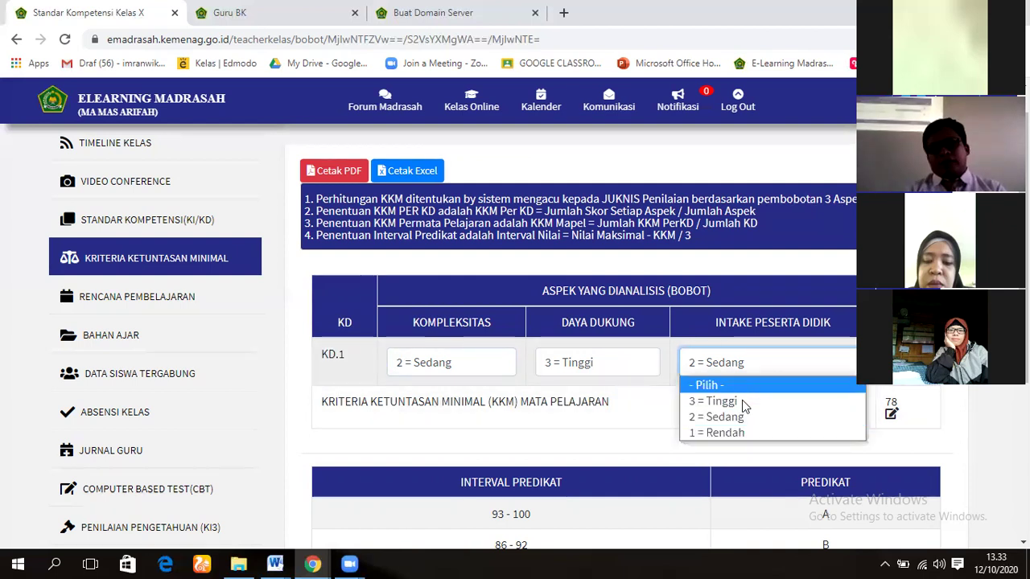
{"action": "left_click", "coordinate": [743, 402]}
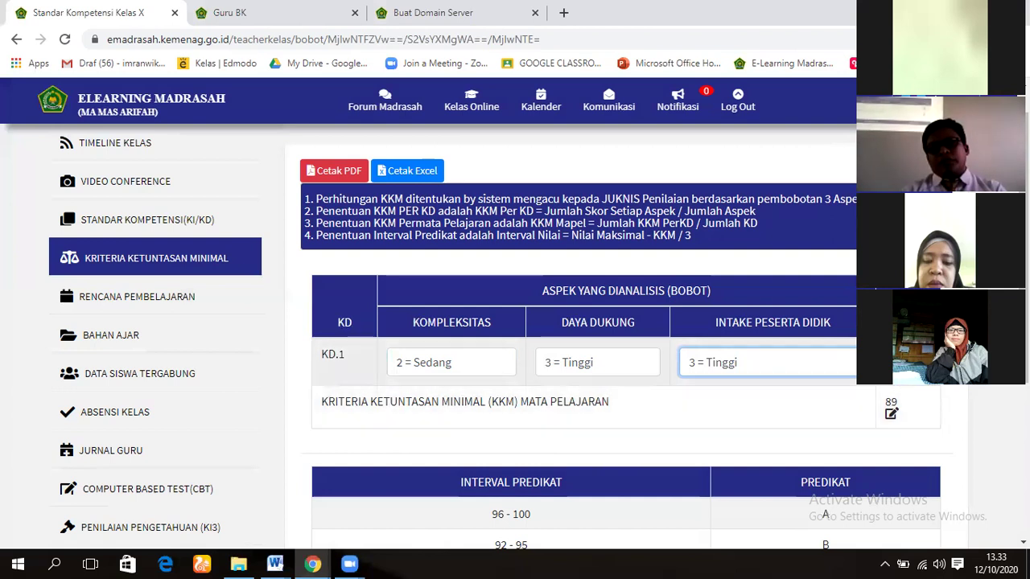
Set KD.1's Intake Peserta Didik to 1 = Rendah and check the Interval Predikat table
{"action": "left_click", "coordinate": [797, 362]}
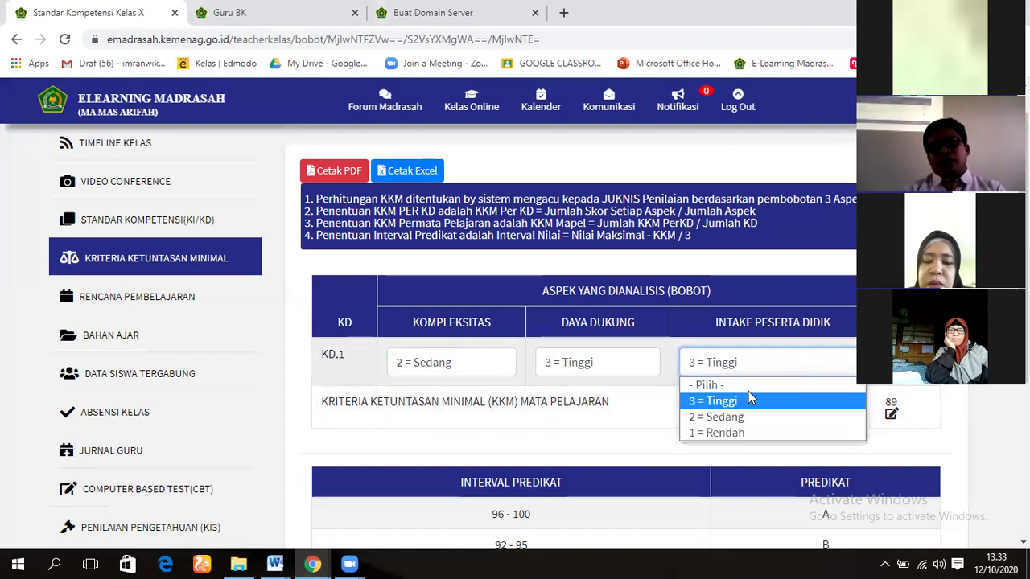
{"action": "left_click", "coordinate": [732, 433]}
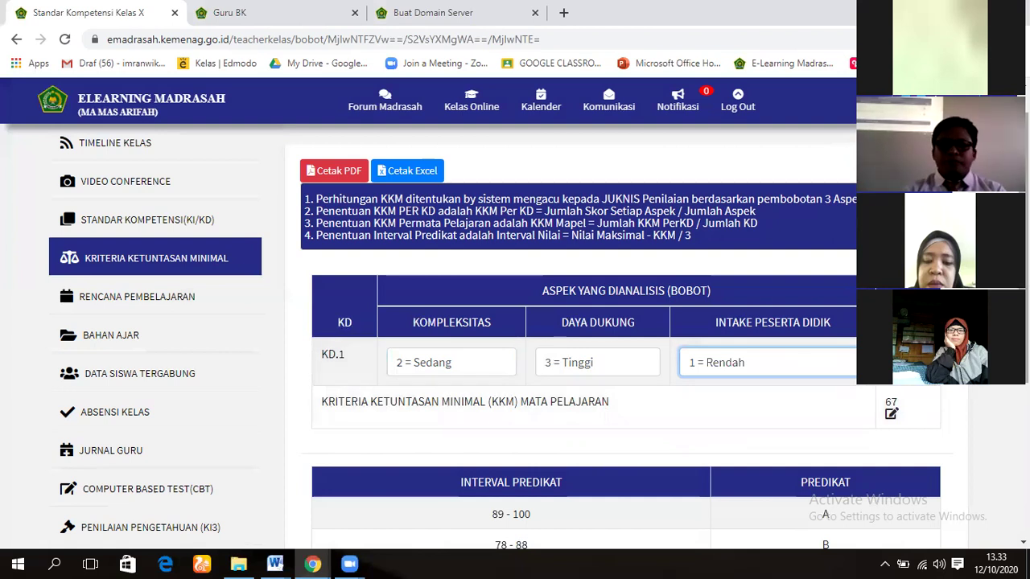
{"action": "scroll", "coordinate": [371, 292], "scroll_direction": "down", "scroll_amount": 1}
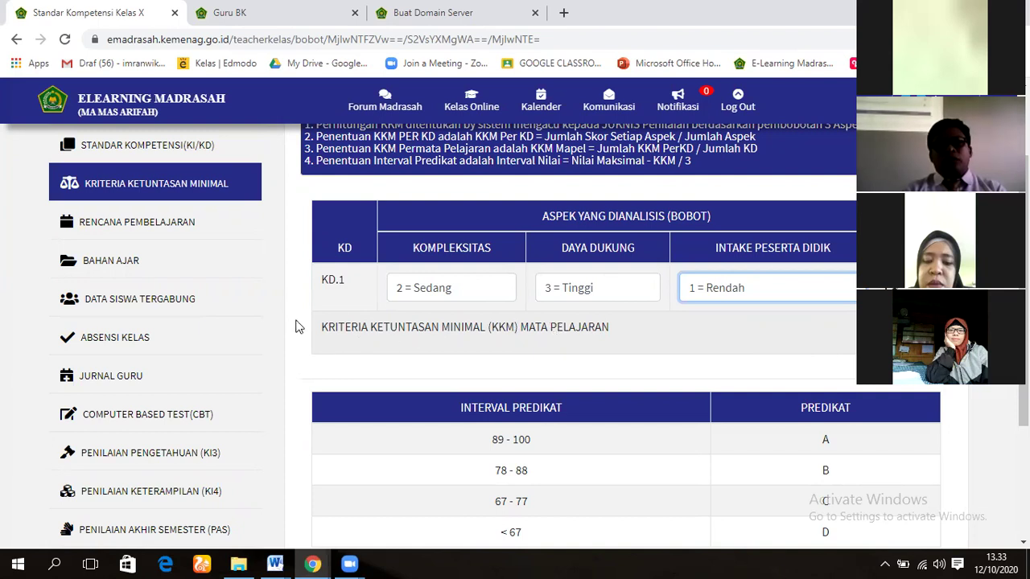
Go to the Rencana Pembelajaran page of Kelas X and review its lesson plan table
{"action": "left_click", "coordinate": [125, 229]}
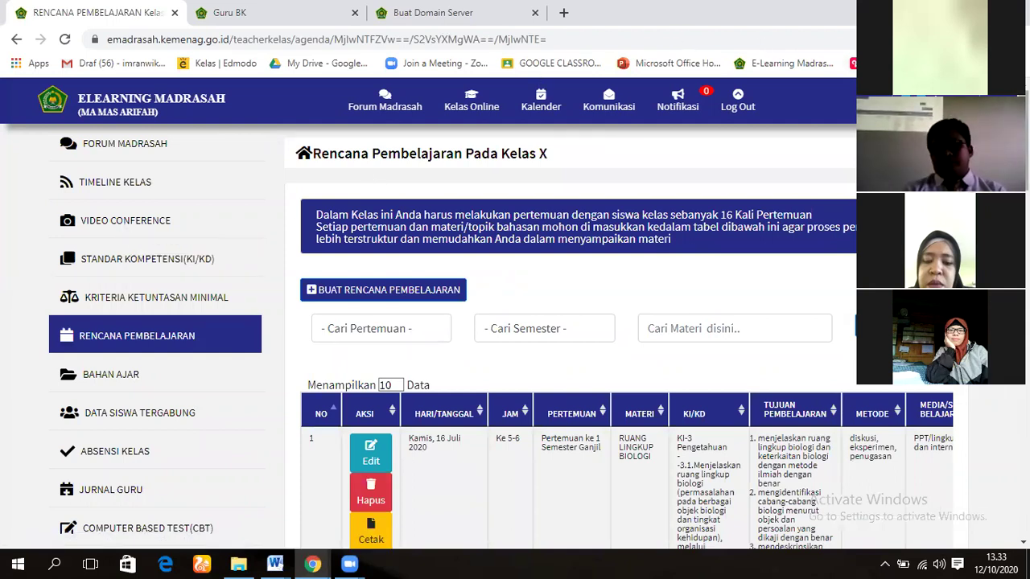
{"action": "scroll", "coordinate": [540, 322], "scroll_direction": "down", "scroll_amount": 2}
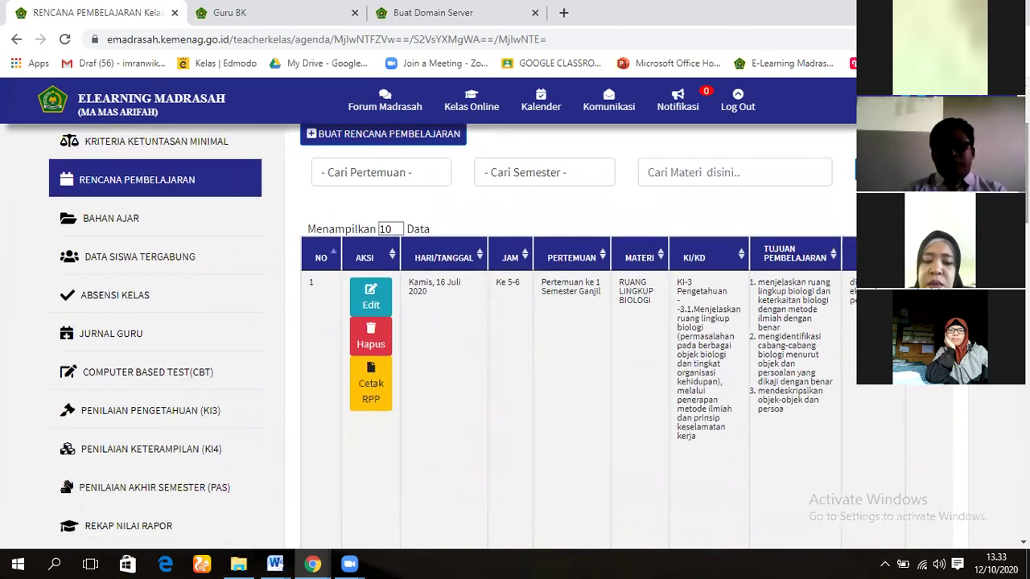
{"action": "scroll", "coordinate": [539, 322], "scroll_direction": "up", "scroll_amount": 2}
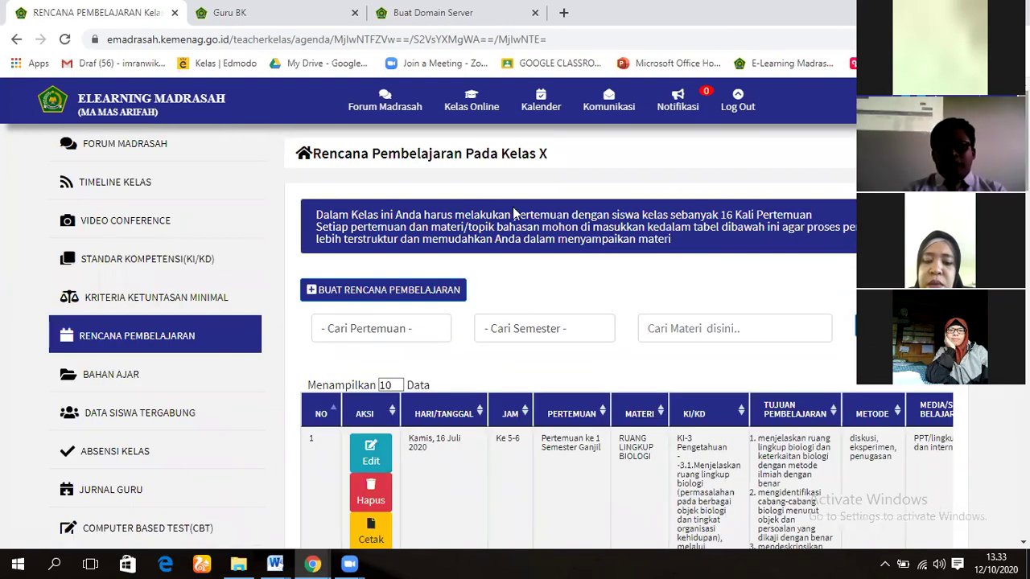
Open a new lesson plan form, look at the Tanggal date picker, and leave the form without filling it in
{"action": "left_click", "coordinate": [332, 292]}
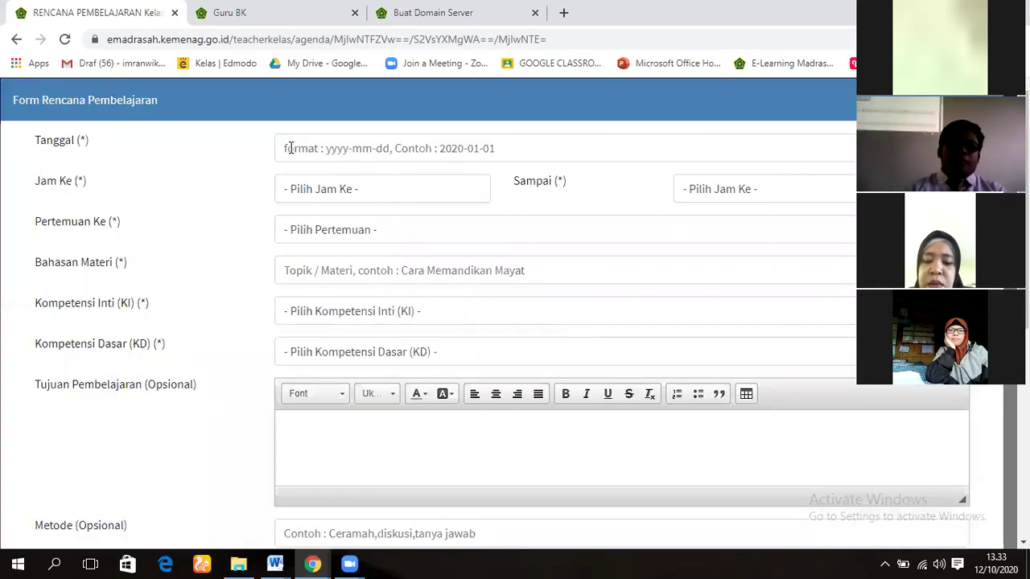
{"action": "left_click", "coordinate": [291, 148]}
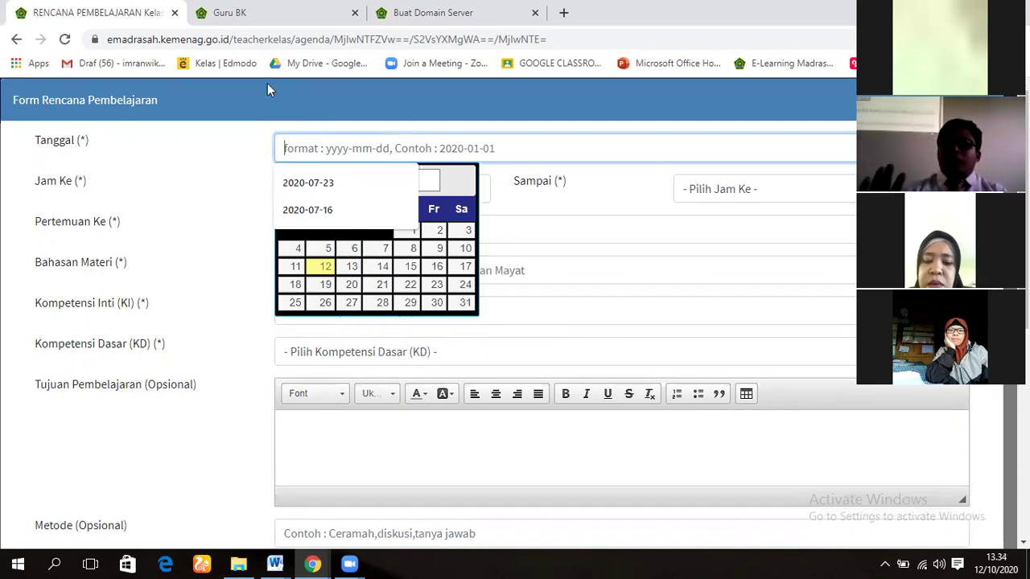
{"action": "left_click", "coordinate": [107, 6]}
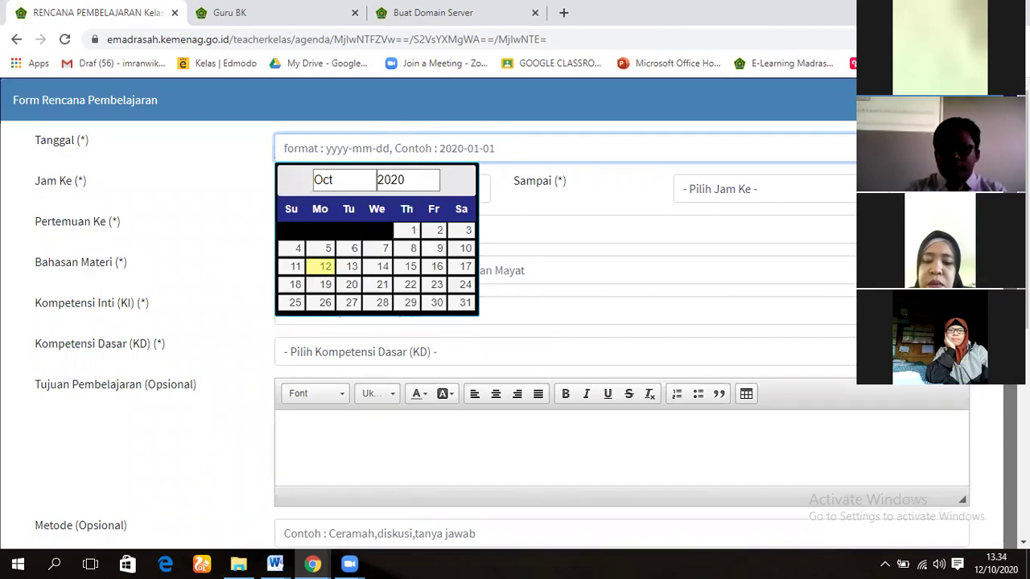
{"action": "left_click", "coordinate": [487, 128]}
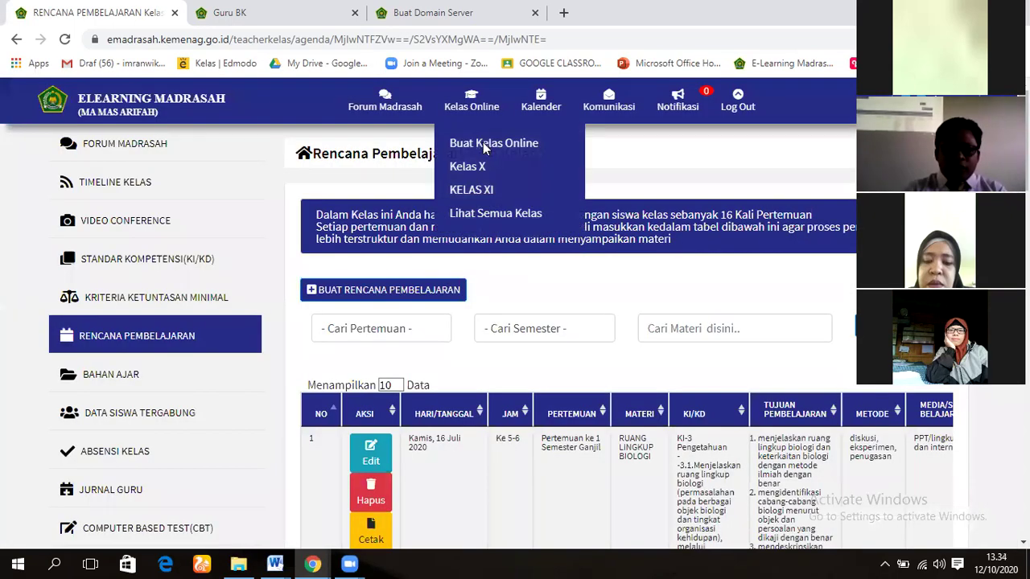
Start a new online class form with Kelas Untuk set to Kelas X, Rombel X.1 and Nama Kelas X.1
{"action": "left_click", "coordinate": [485, 147]}
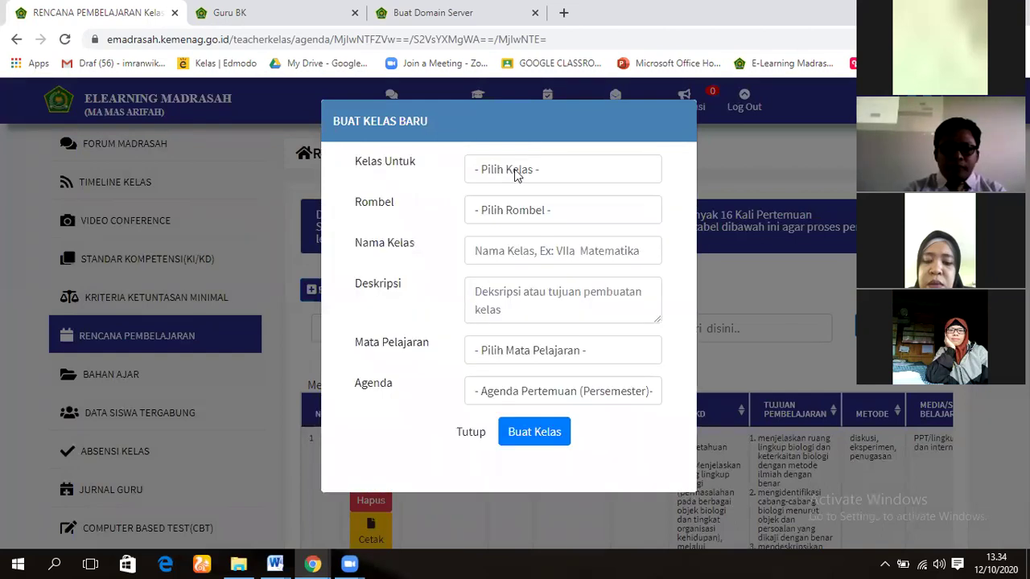
{"action": "left_click", "coordinate": [517, 175]}
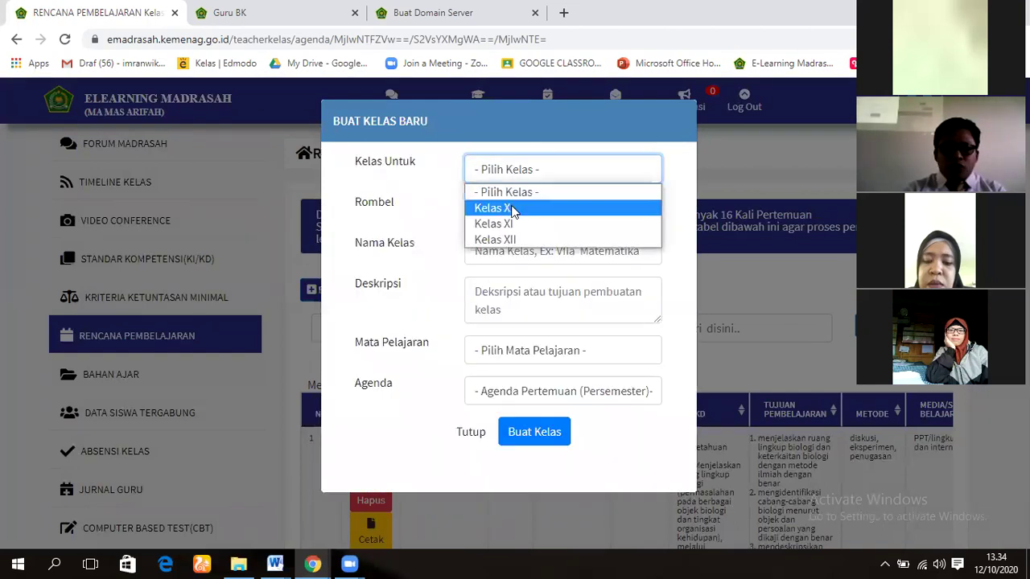
{"action": "left_click", "coordinate": [510, 209]}
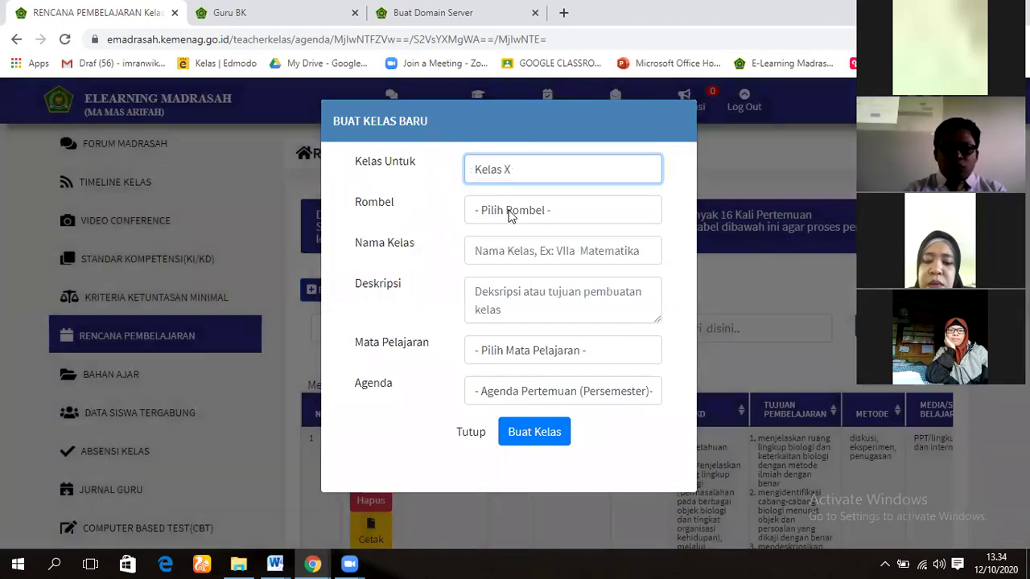
{"action": "left_click", "coordinate": [504, 220]}
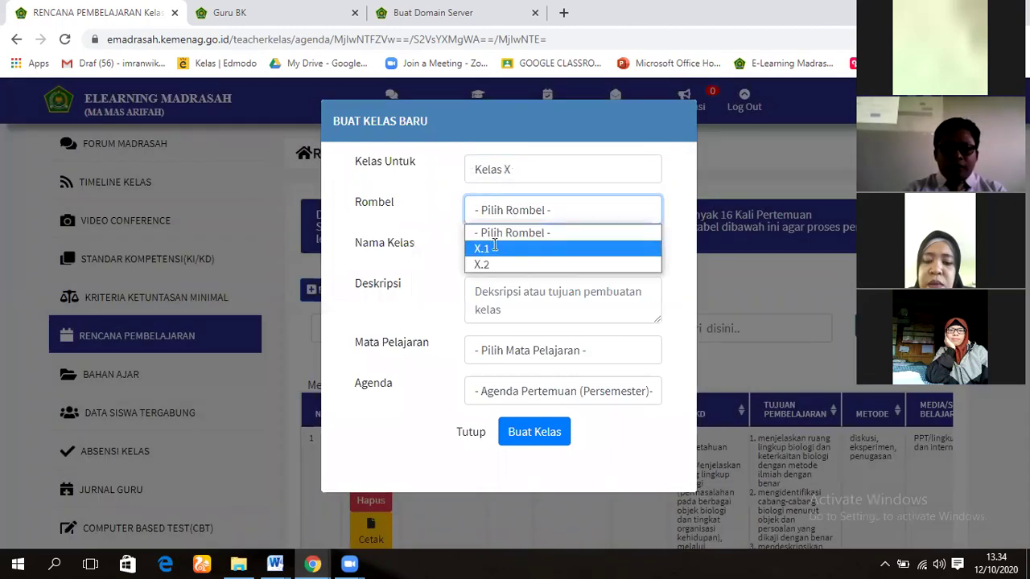
{"action": "left_click", "coordinate": [494, 248]}
{"action": "left_click", "coordinate": [493, 250]}
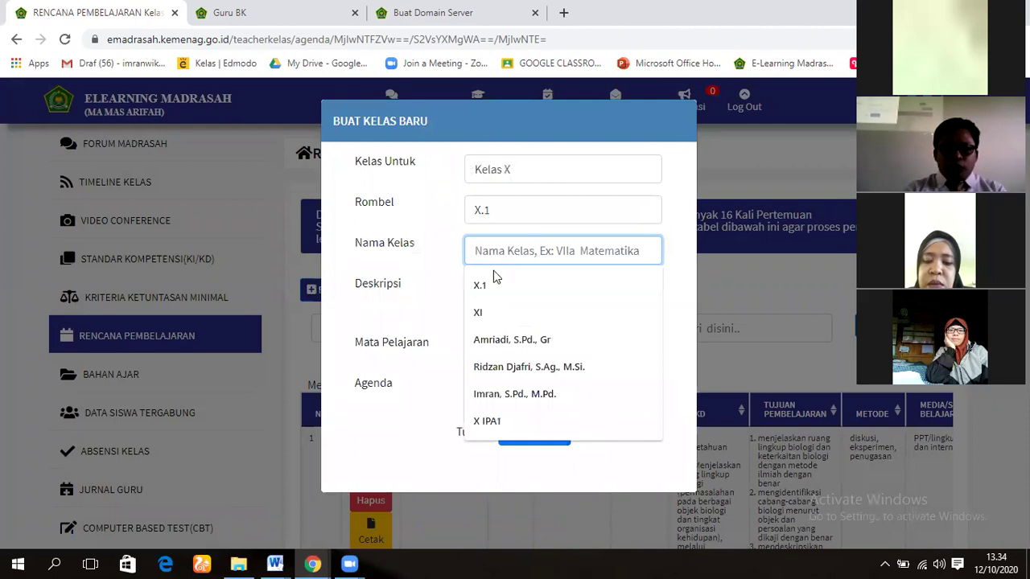
{"action": "left_click", "coordinate": [491, 284]}
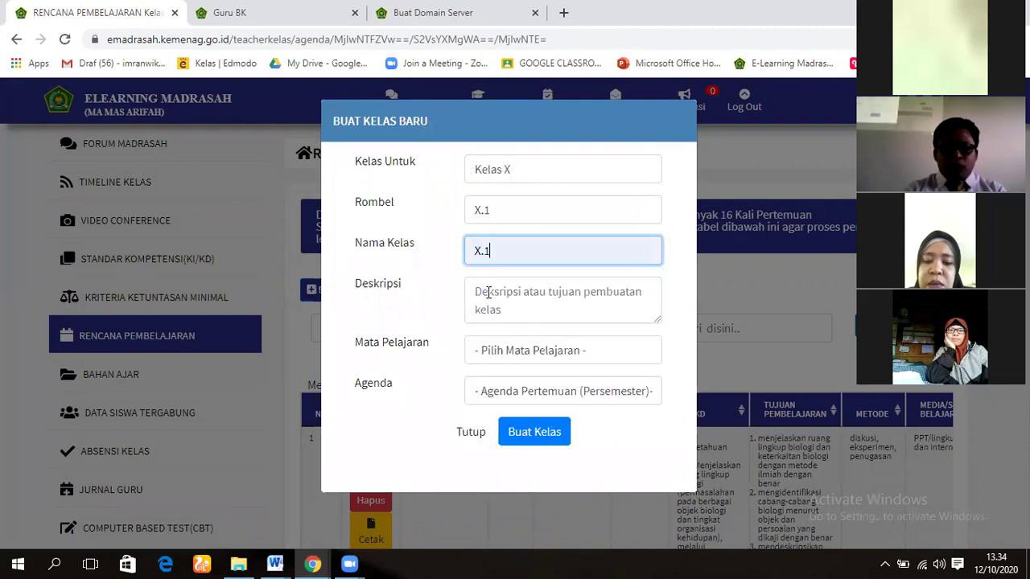
Browse the Mata Pelajaran subjects of the new class form and choose QURAN HADIST
{"action": "left_click", "coordinate": [521, 359]}
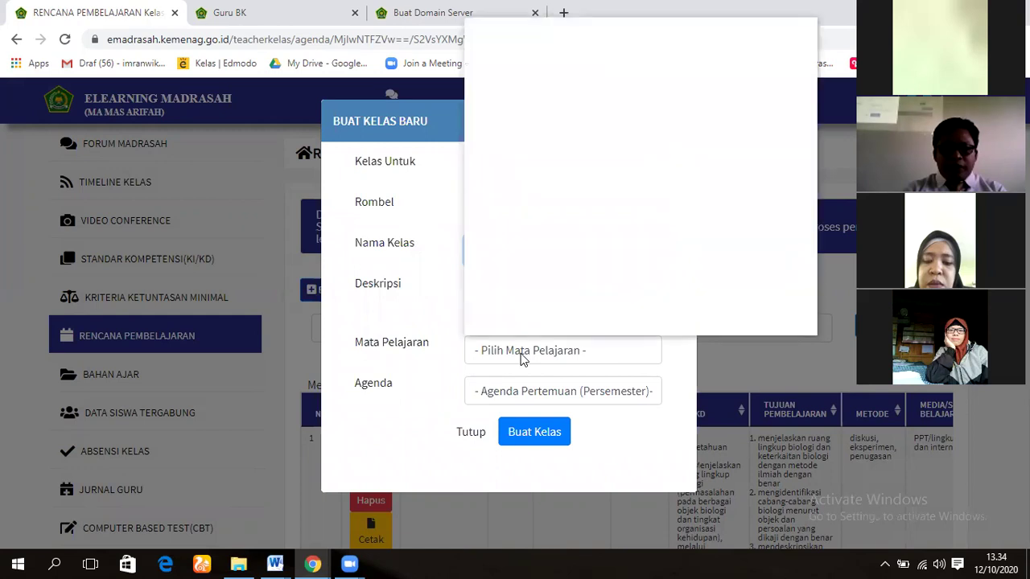
{"action": "left_click", "coordinate": [521, 359]}
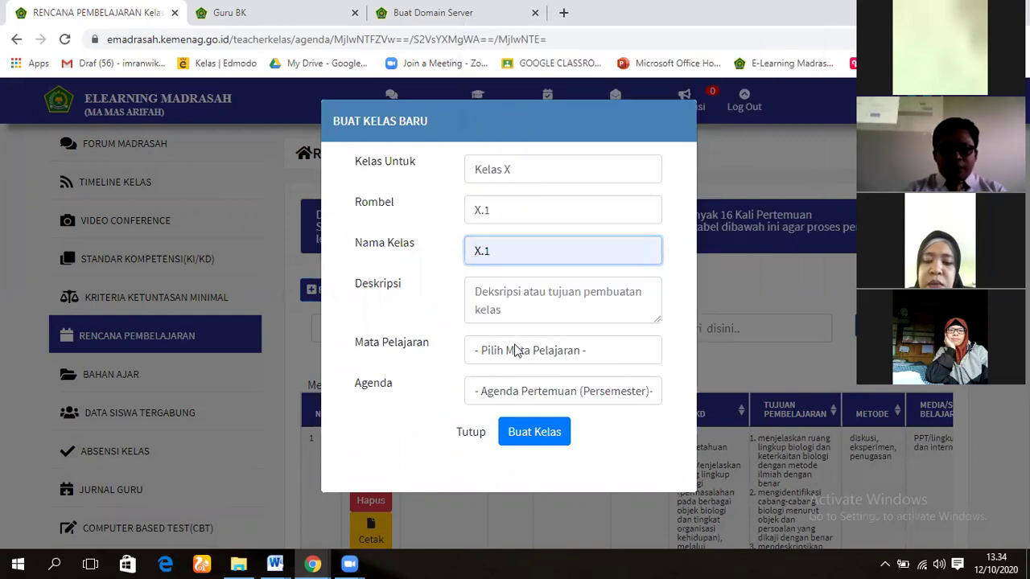
{"action": "left_click", "coordinate": [515, 352]}
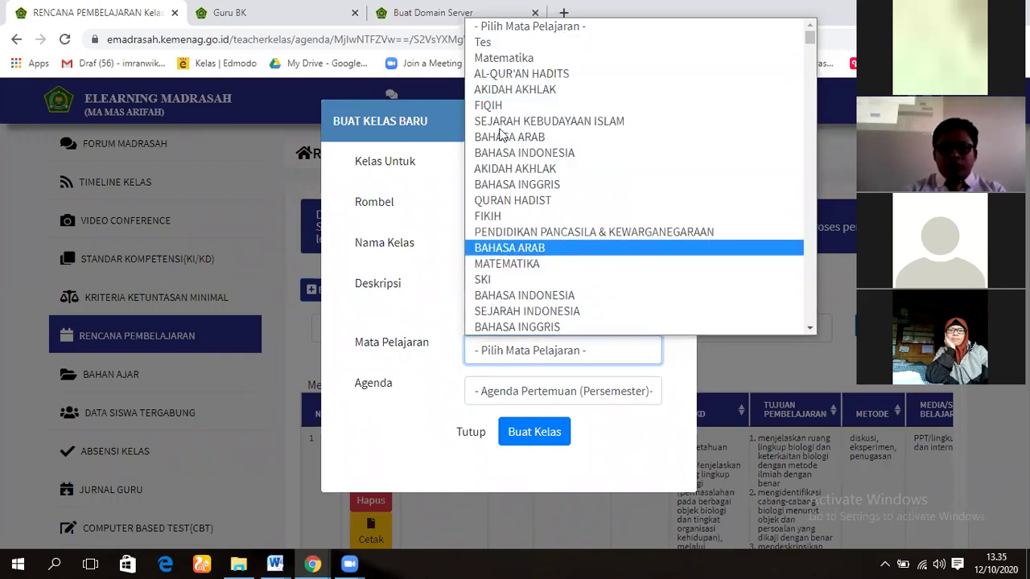
{"action": "key", "text": "Up"}
{"action": "key", "text": "Up"}
{"action": "key", "text": "Up"}
{"action": "key", "text": "Up"}
{"action": "key", "text": "Up"}
{"action": "key", "text": "Up"}
{"action": "key", "text": "Up"}
{"action": "key", "text": "Up"}
{"action": "key", "text": "Up"}
{"action": "key", "text": "Down"}
{"action": "key", "text": "Down"}
{"action": "key", "text": "Down"}
{"action": "key", "text": "Down"}
{"action": "key", "text": "Down"}
{"action": "key", "text": "Down"}
{"action": "key", "text": "Down"}
{"action": "key", "text": "Down"}
{"action": "key", "text": "Down"}
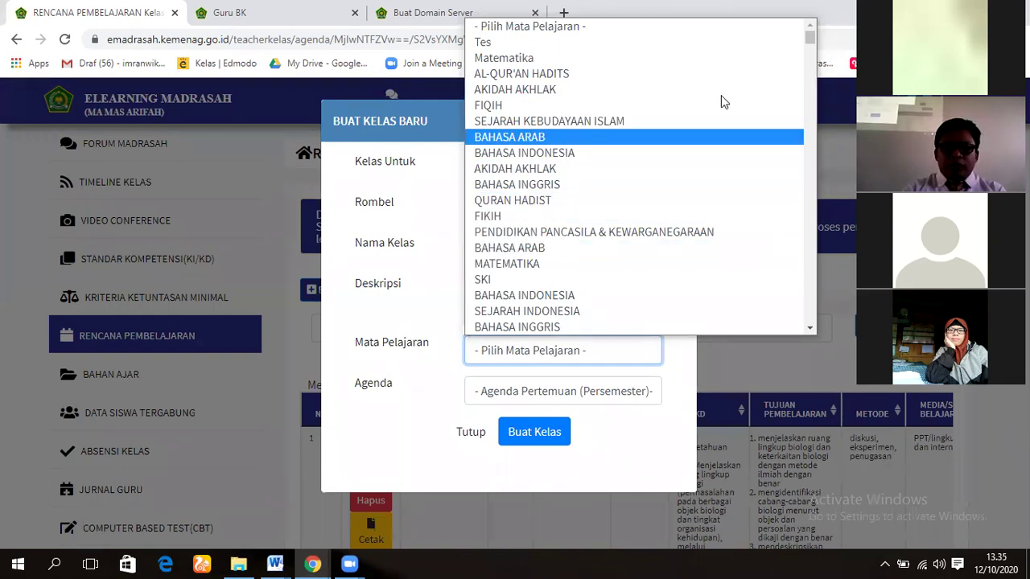
{"action": "key", "text": "Up"}
{"action": "key", "text": "Up"}
{"action": "key", "text": "Up"}
{"action": "key", "text": "Up"}
{"action": "key", "text": "Up"}
{"action": "key", "text": "Up"}
{"action": "key", "text": "Up"}
{"action": "key", "text": "Down"}
{"action": "key", "text": "Down"}
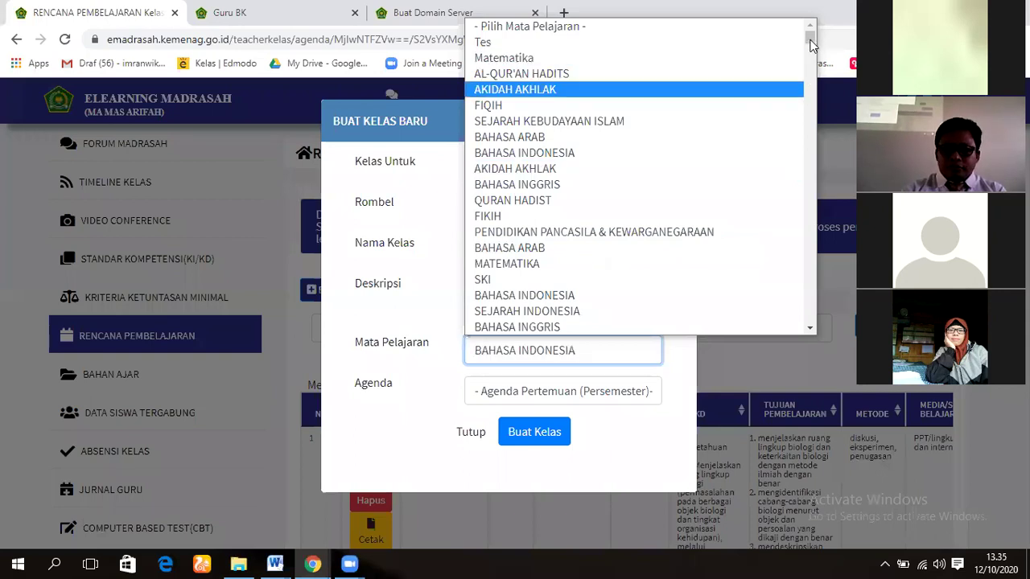
{"action": "key", "text": "Up"}
{"action": "key", "text": "Up"}
{"action": "key", "text": "s"}
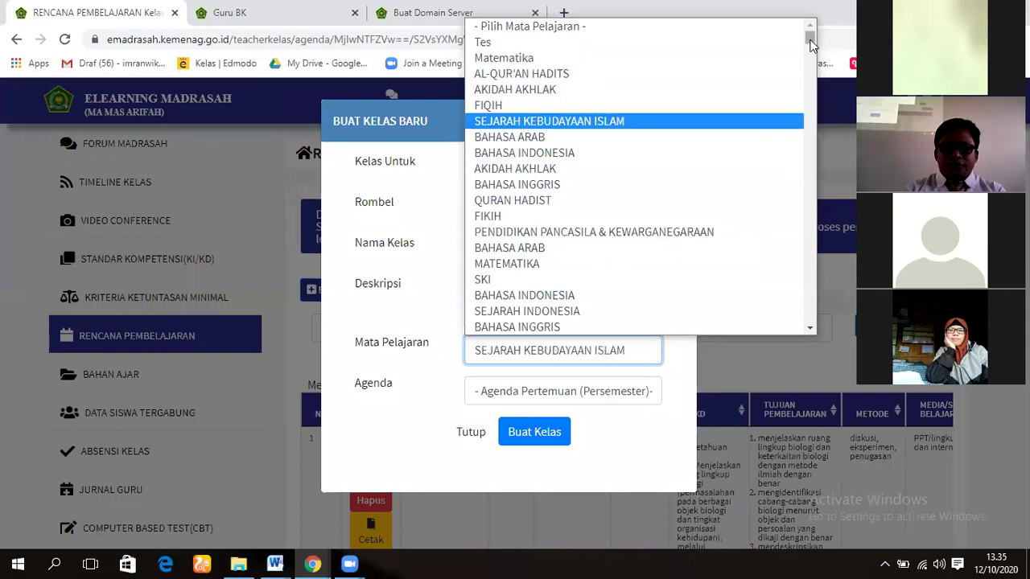
{"action": "key", "text": "Down"}
{"action": "key", "text": "Down"}
{"action": "key", "text": "Down"}
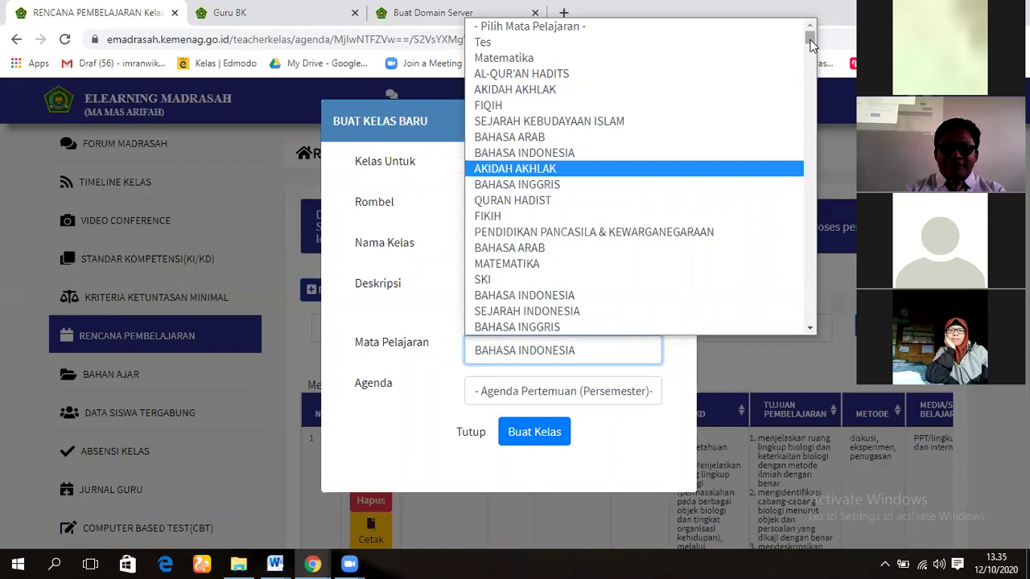
Set the Agenda to 16 meetings per semester, and close the form without creating the class
{"action": "left_click", "coordinate": [484, 397]}
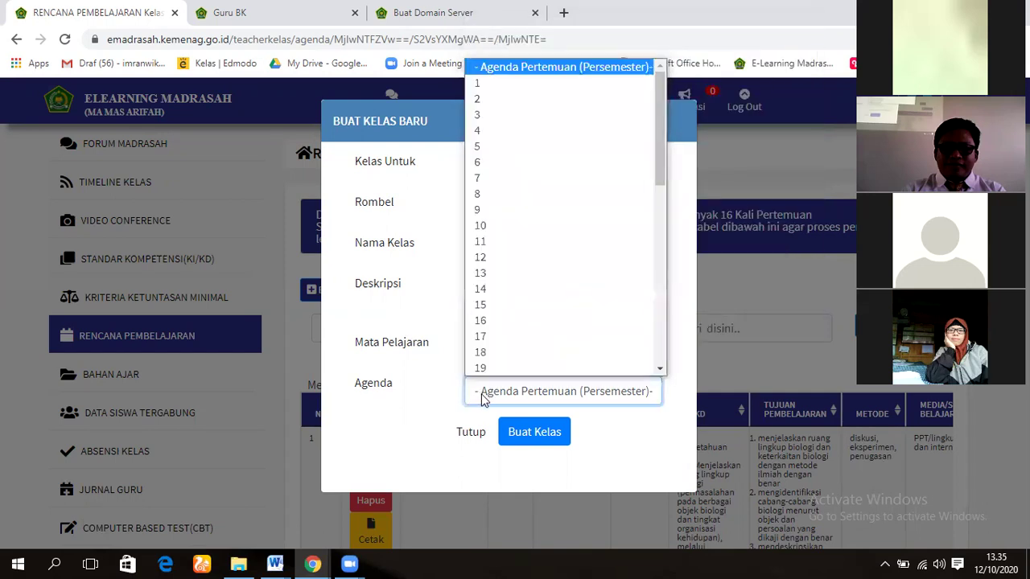
{"action": "left_click_drag", "start_coordinate": [658, 145], "coordinate": [657, 145]}
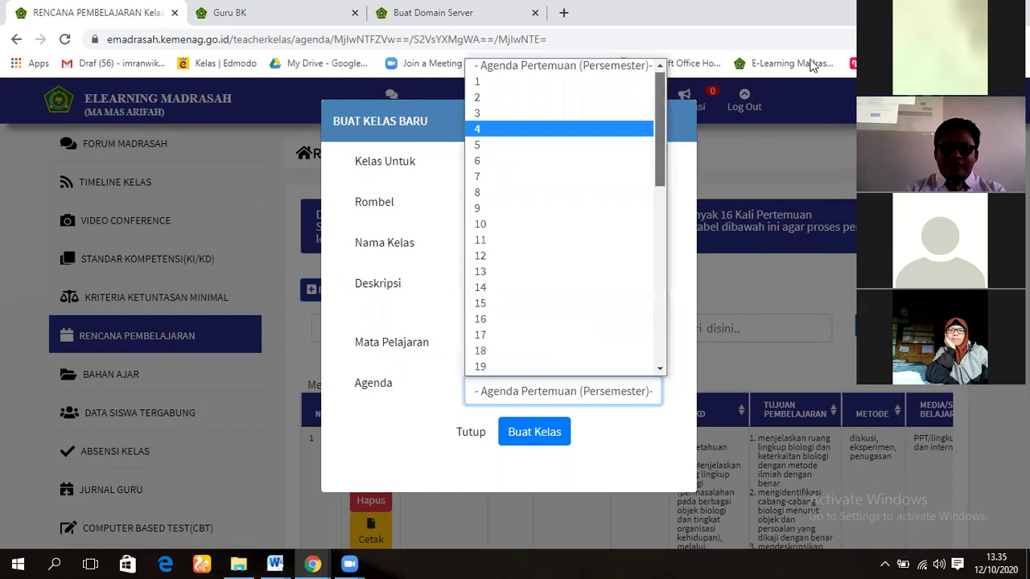
{"action": "key", "text": "Down"}
{"action": "key", "text": "Down"}
{"action": "key", "text": "Down"}
{"action": "key", "text": "Down"}
{"action": "key", "text": "Down"}
{"action": "key", "text": "Down"}
{"action": "key", "text": "Down"}
{"action": "key", "text": "Down"}
{"action": "key", "text": "Down"}
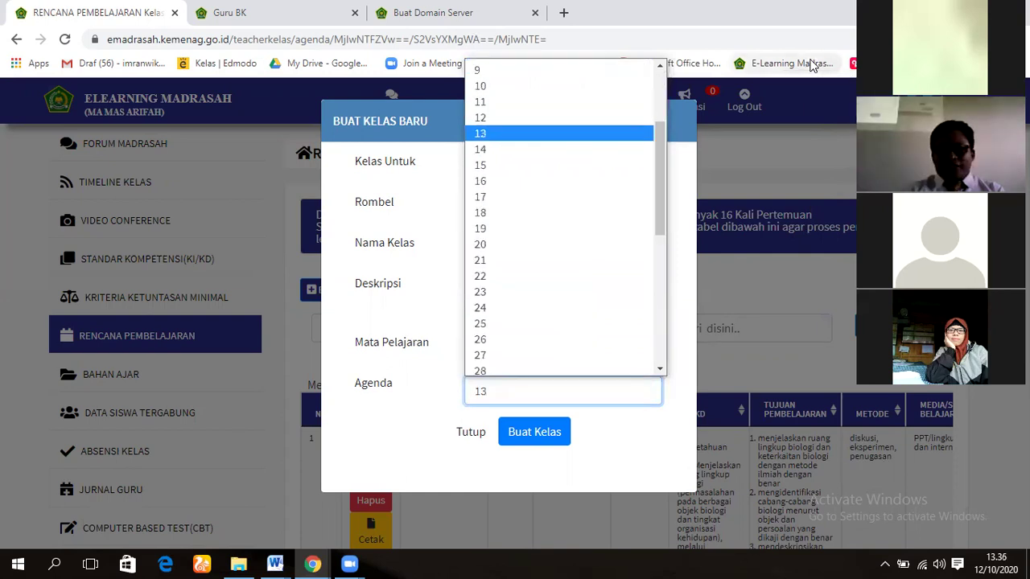
{"action": "key", "text": "Down"}
{"action": "key", "text": "Down"}
{"action": "key", "text": "Down"}
{"action": "key", "text": "Return"}
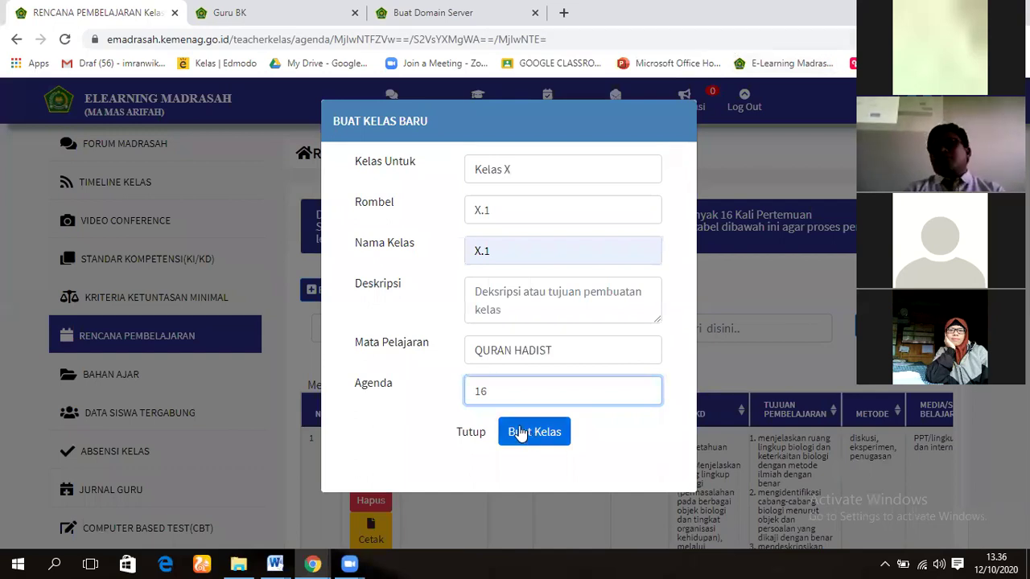
{"action": "left_click", "coordinate": [472, 434]}
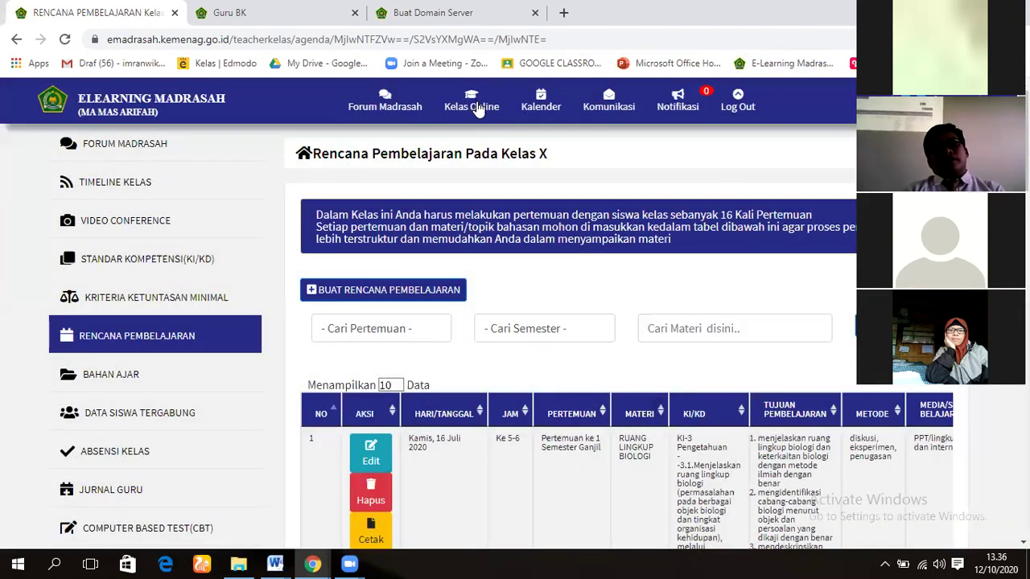
Open the online class Kelas X and go to its Rencana Pembelajaran page
{"action": "left_click", "coordinate": [475, 106]}
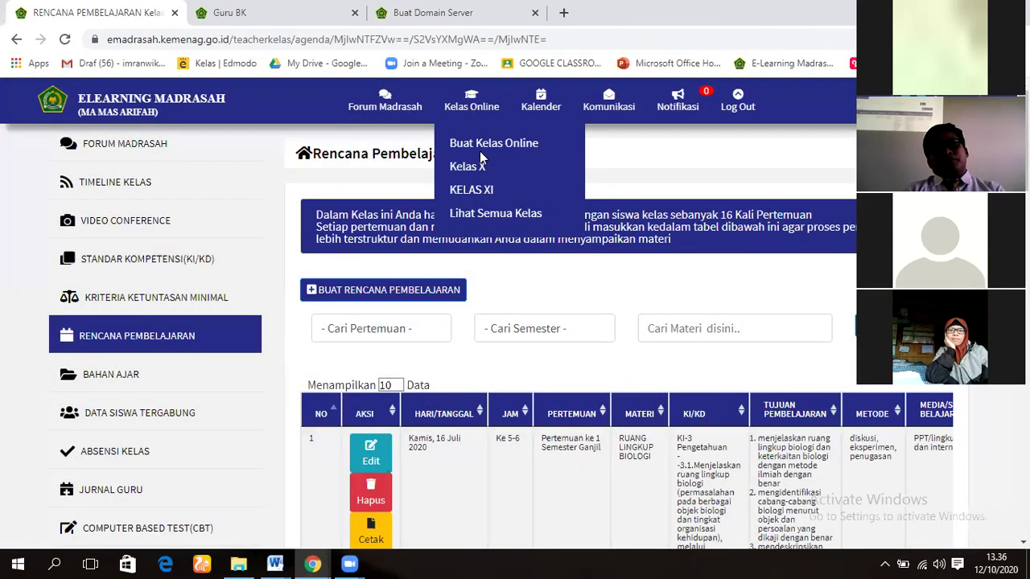
{"action": "left_click", "coordinate": [481, 171]}
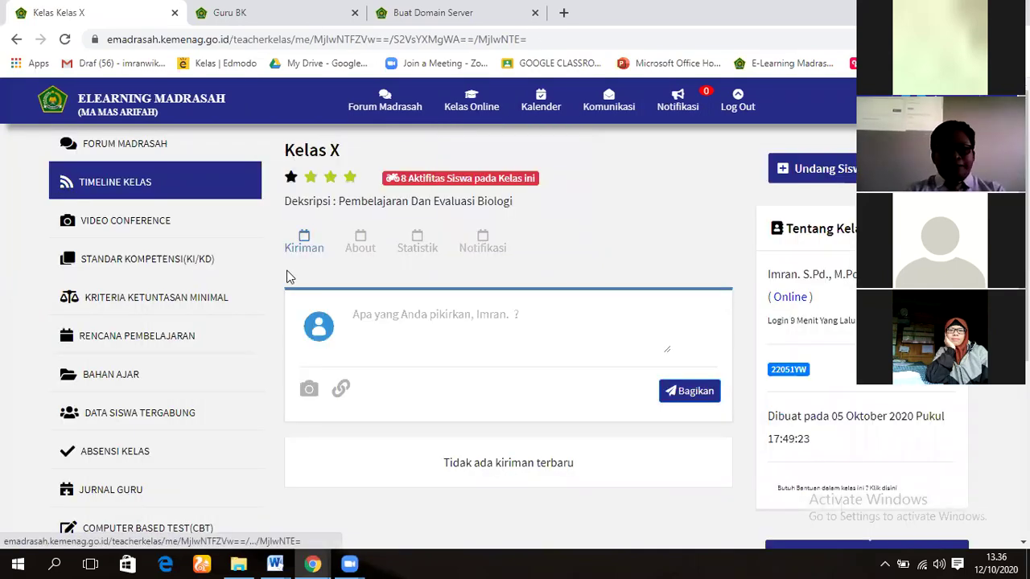
{"action": "left_click", "coordinate": [186, 341]}
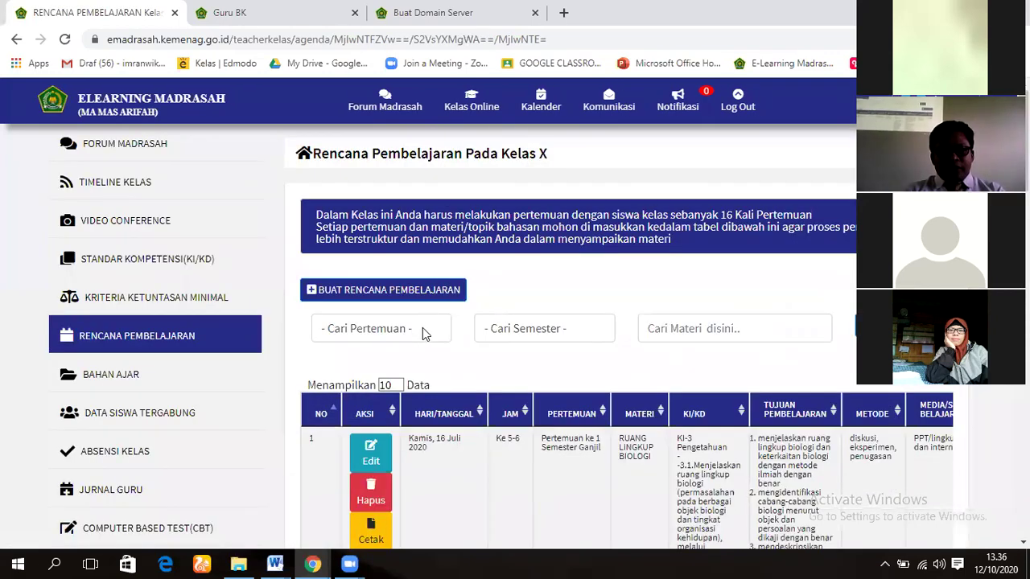
Choose Pertemuan Ke - 1 as the meeting to search for and review the lesson plan table
{"action": "left_click", "coordinate": [420, 332]}
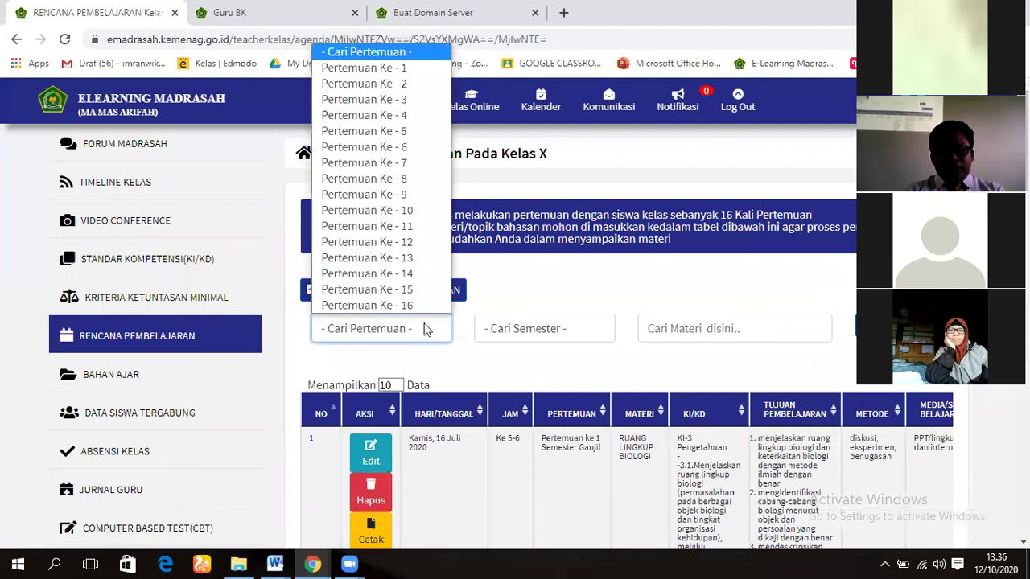
{"action": "left_click", "coordinate": [408, 69]}
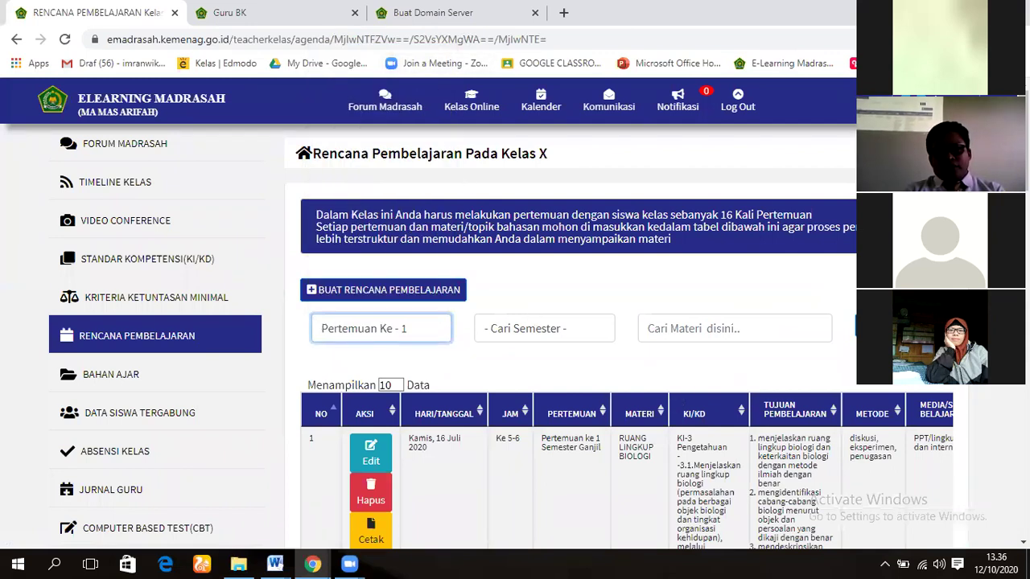
{"action": "scroll", "coordinate": [515, 338], "scroll_direction": "down", "scroll_amount": 4}
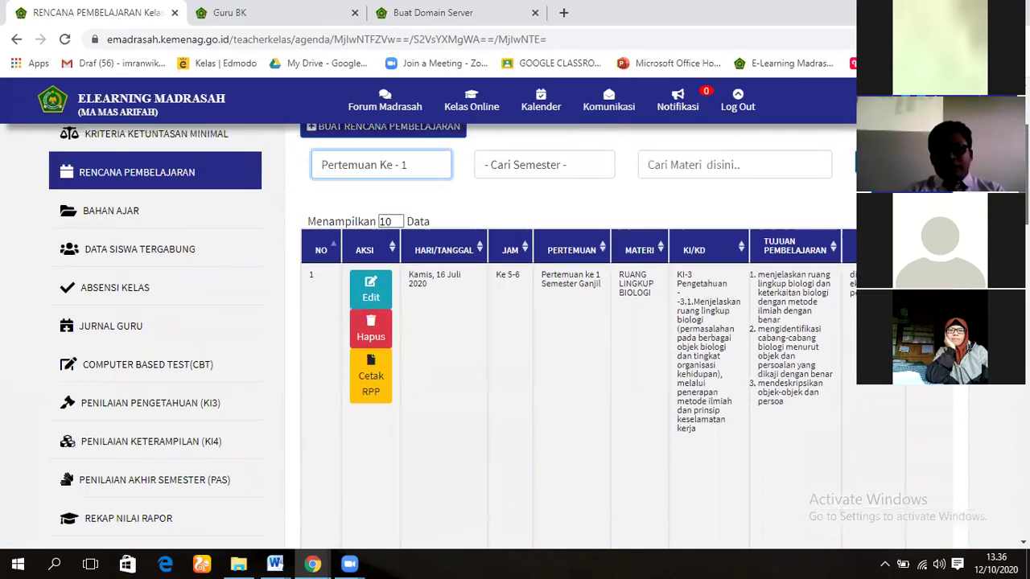
{"action": "scroll", "coordinate": [515, 338], "scroll_direction": "up", "scroll_amount": 1}
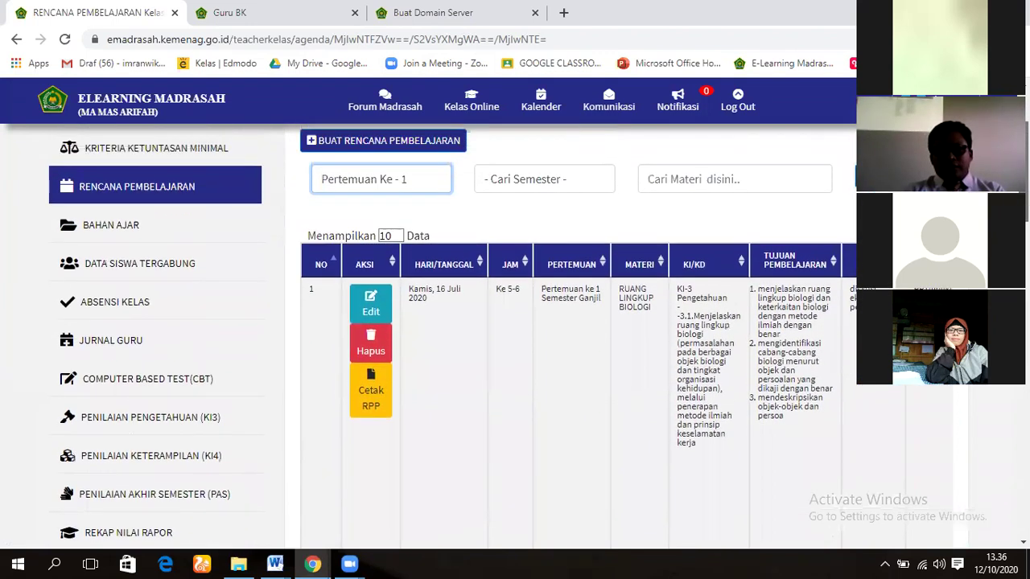
Start a new lesson plan for Kelas X and set its Tanggal to 2020-07-23
{"action": "left_click", "coordinate": [379, 142]}
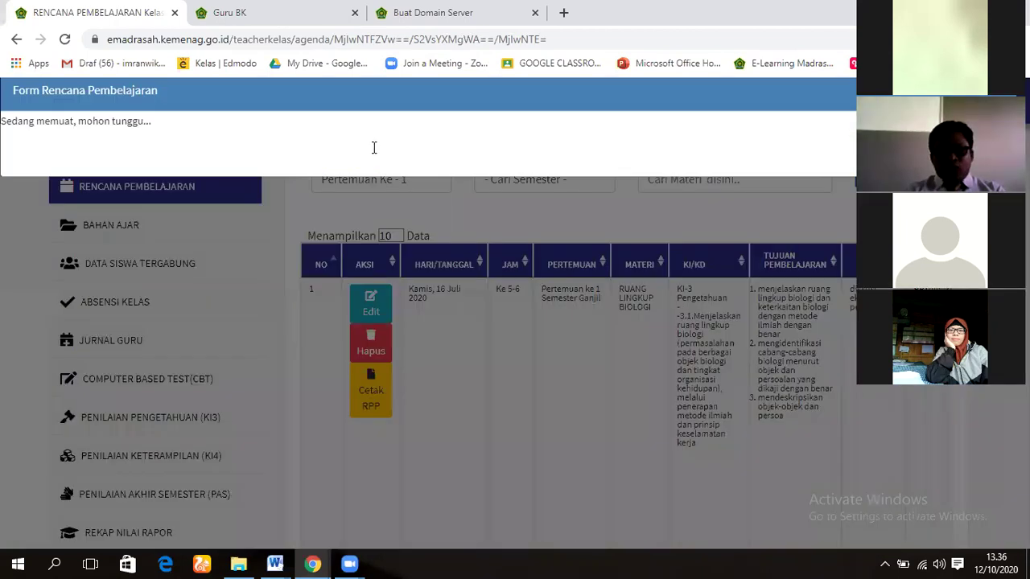
{"action": "left_click", "coordinate": [375, 148]}
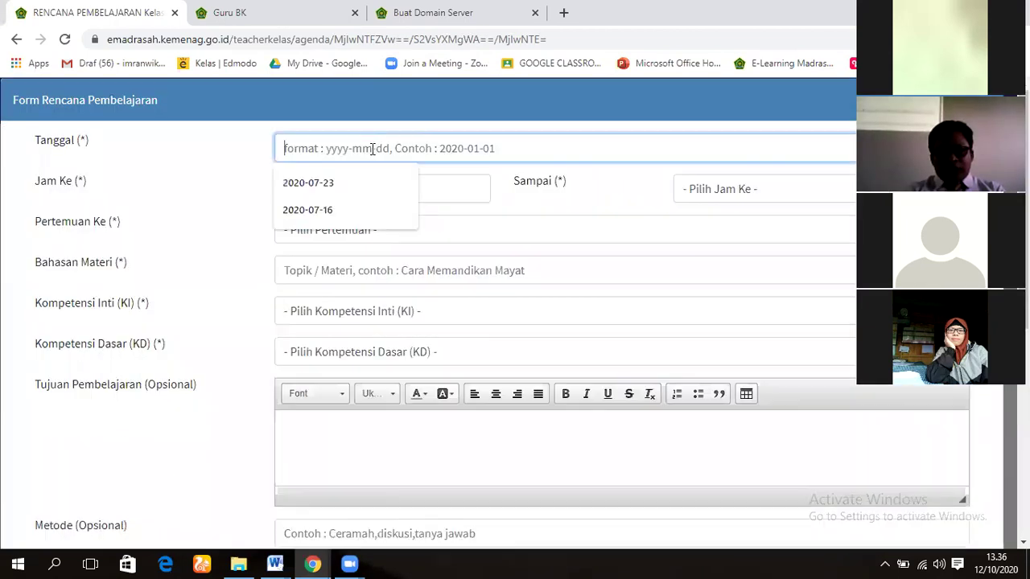
{"action": "left_click", "coordinate": [346, 183]}
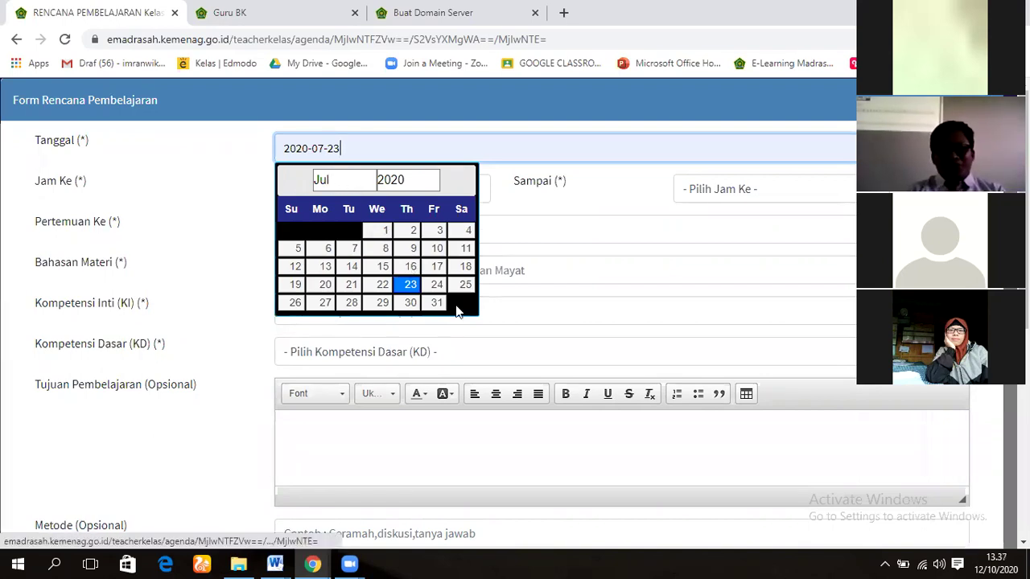
{"action": "left_click", "coordinate": [536, 198]}
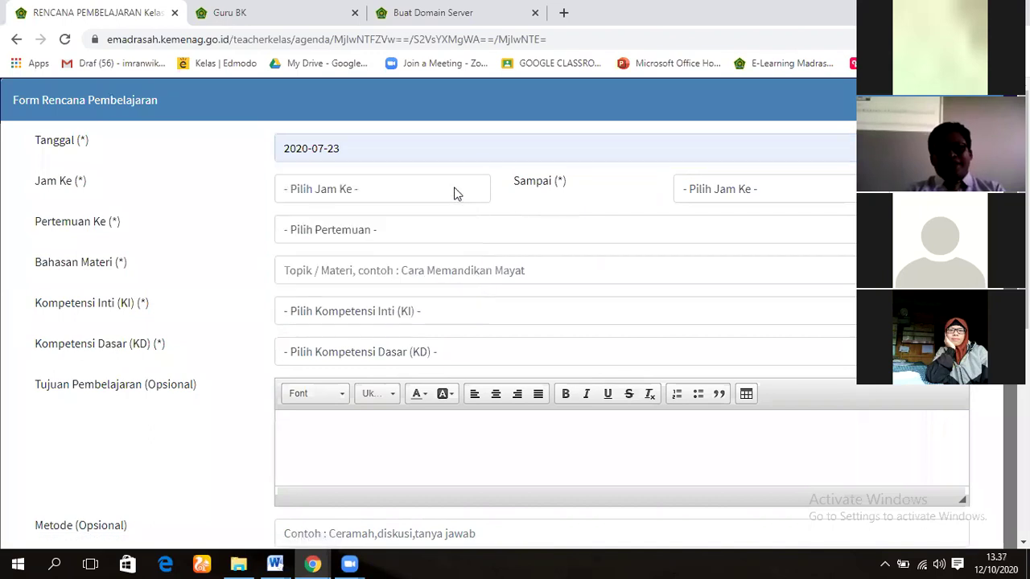
Set the lesson hours from Jam Ke- 5 to Jam Ke- 6 and Pertemuan Ke to 1
{"action": "left_click", "coordinate": [410, 187]}
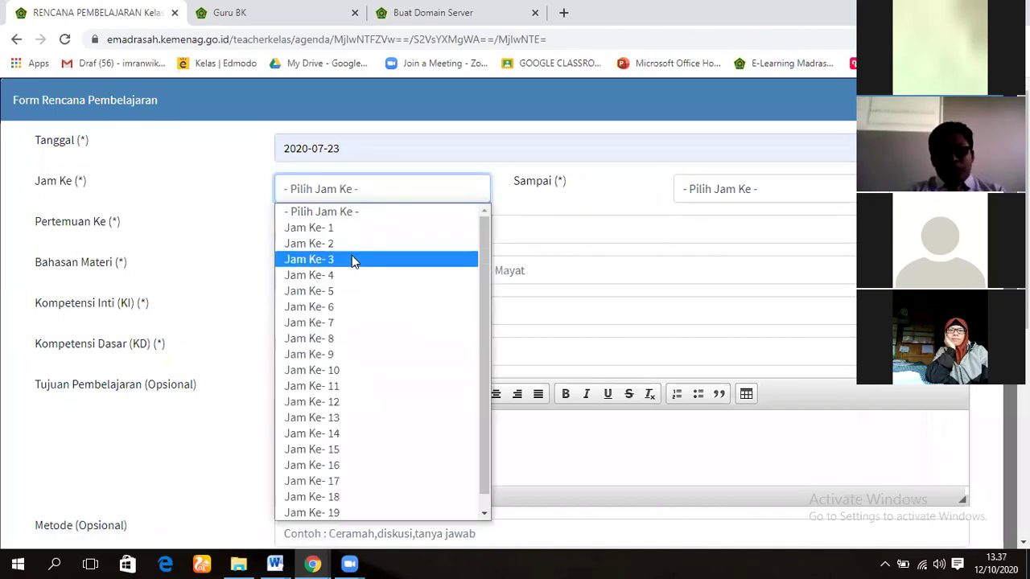
{"action": "left_click", "coordinate": [338, 292]}
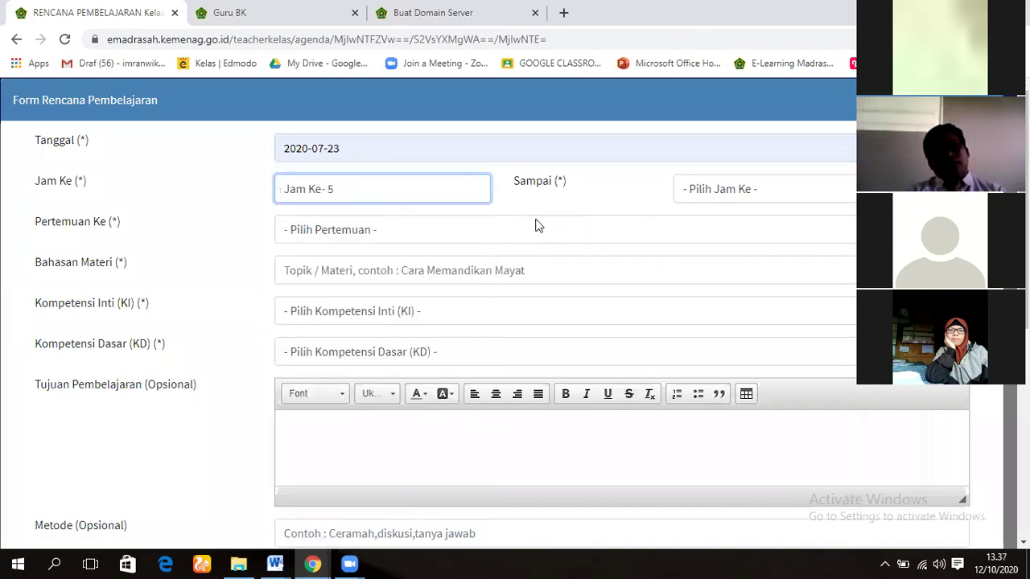
{"action": "left_click", "coordinate": [686, 182]}
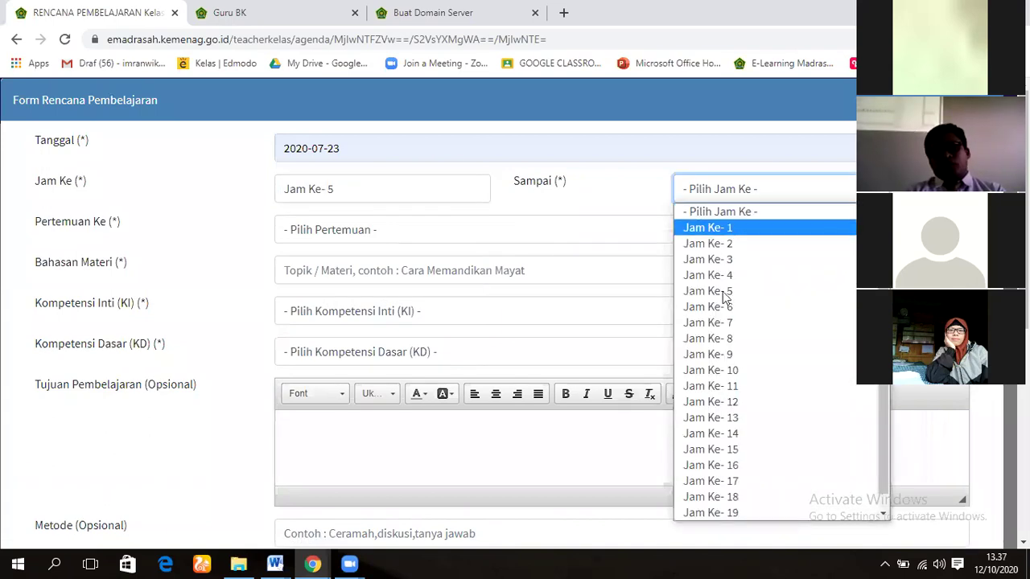
{"action": "left_click", "coordinate": [727, 306]}
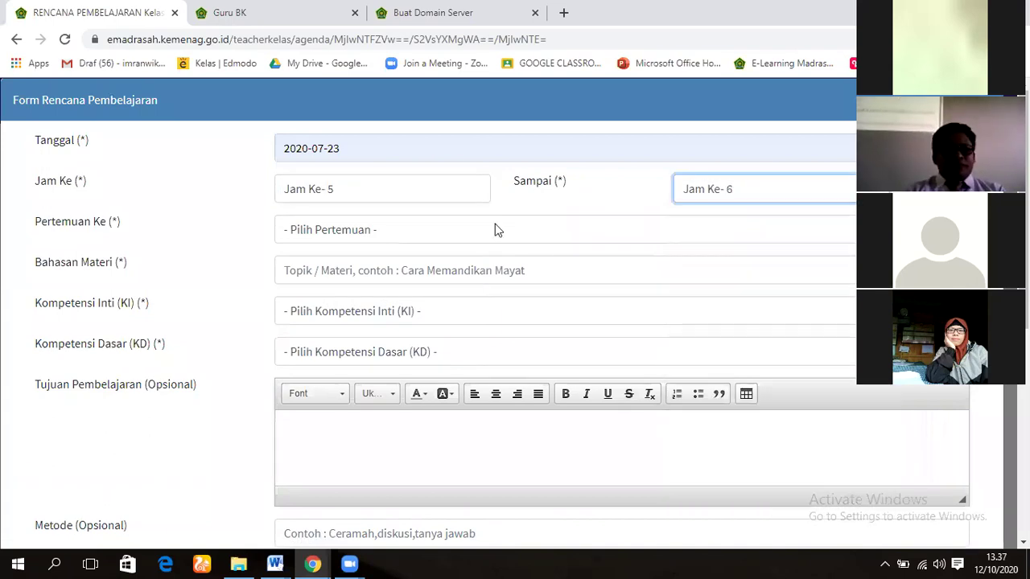
{"action": "left_click", "coordinate": [368, 234]}
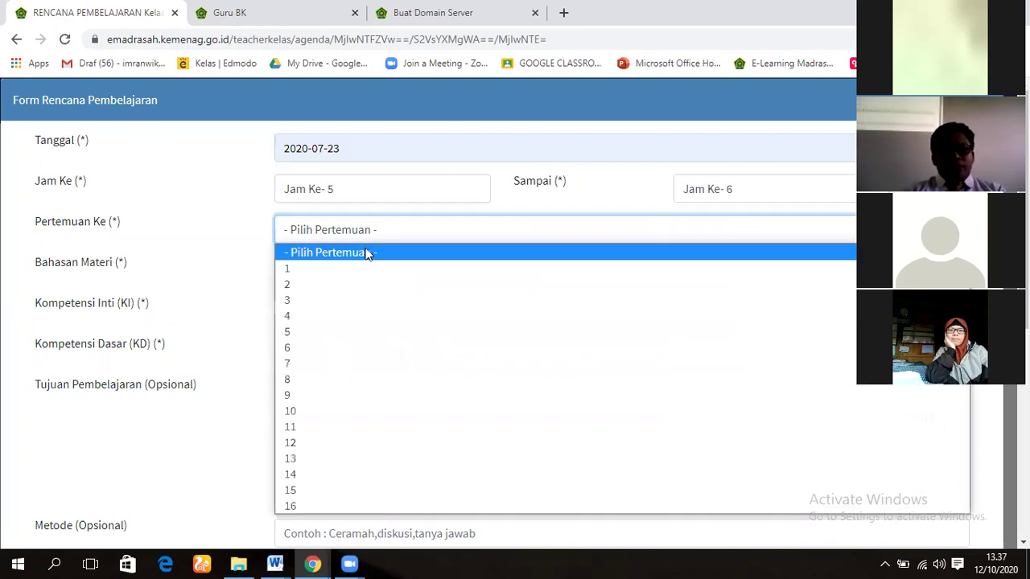
{"action": "left_click", "coordinate": [368, 269]}
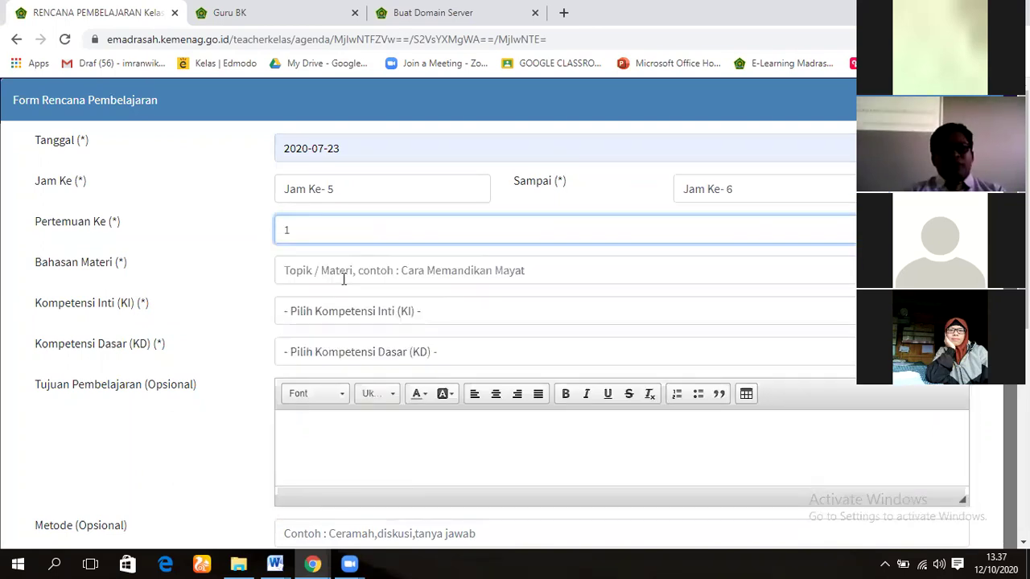
Enter RUANG LINGKUP BIOLOGI as Bahasan Materi and choose KI-3 Pengetahuan with its Kompetensi Dasar "Menjelaskan ruang lingkup biologi"
{"action": "left_click", "coordinate": [344, 274]}
{"action": "left_click", "coordinate": [352, 304]}
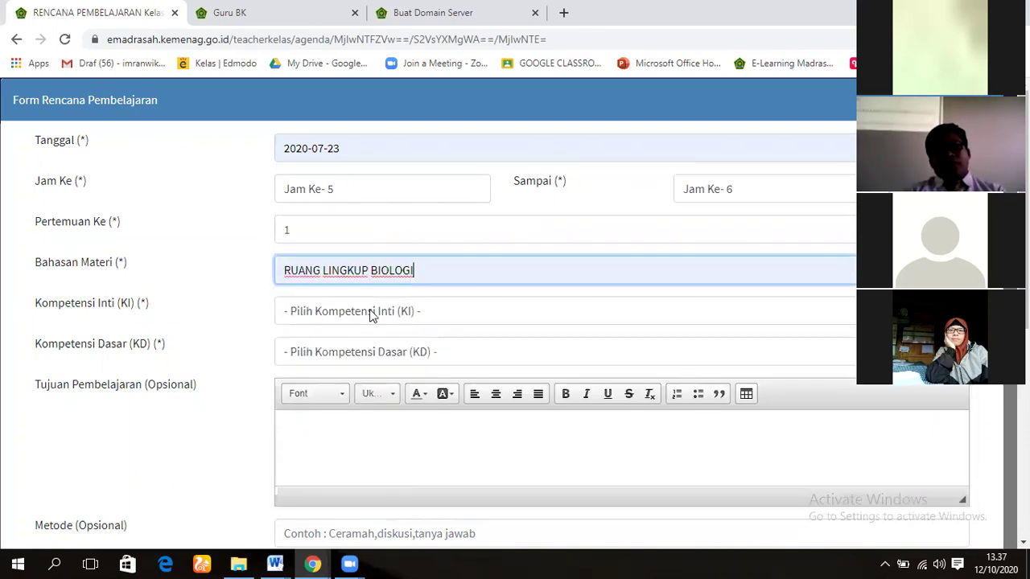
{"action": "left_click", "coordinate": [371, 314]}
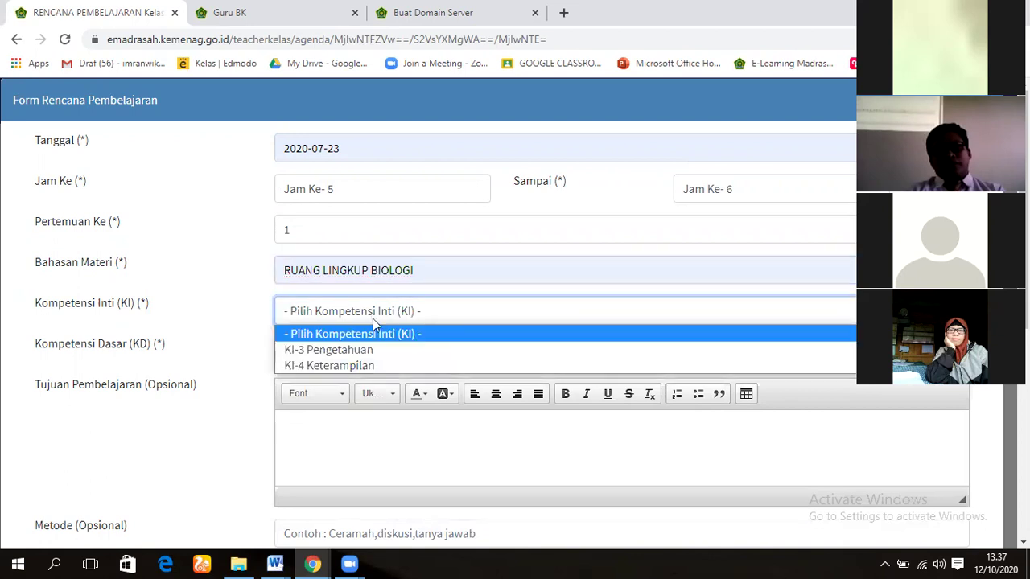
{"action": "left_click", "coordinate": [361, 350]}
{"action": "left_click", "coordinate": [346, 355]}
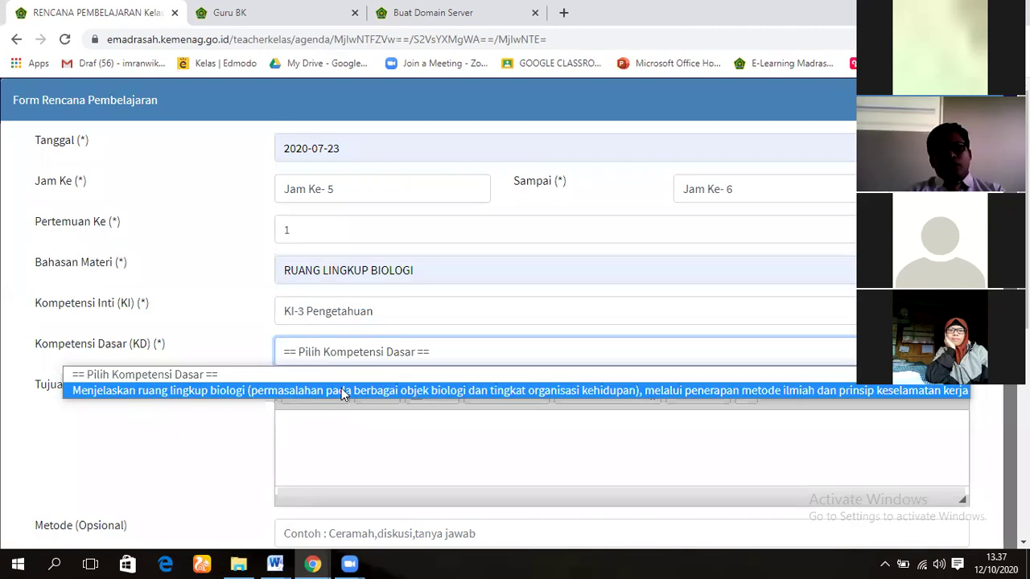
{"action": "left_click", "coordinate": [341, 390]}
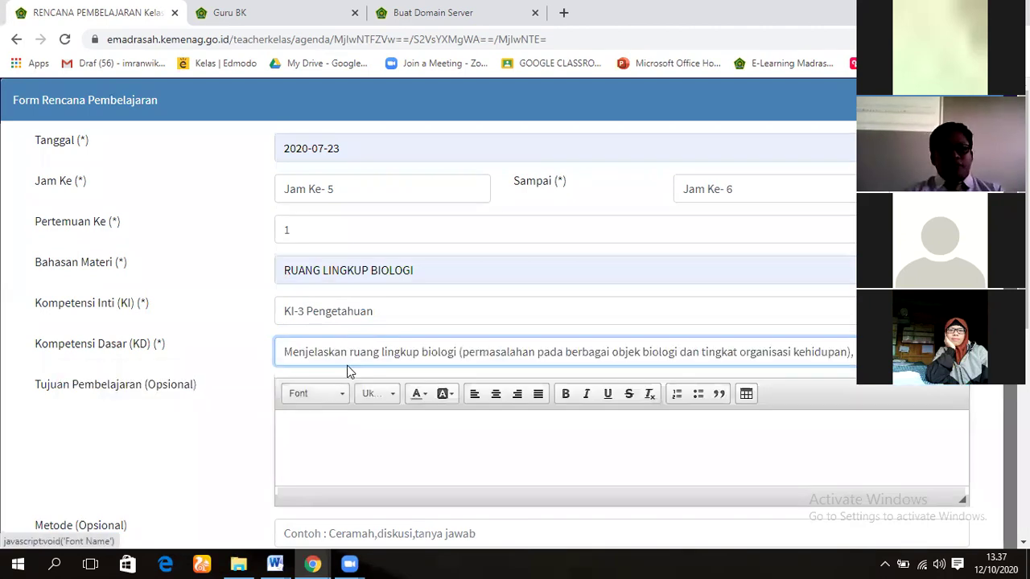
Switch to the RPP_Biologi_SMA_1 document in Word and copy the first two Tujuan Pembelajaran items of Pertemuan 1
{"action": "left_click", "coordinate": [293, 434]}
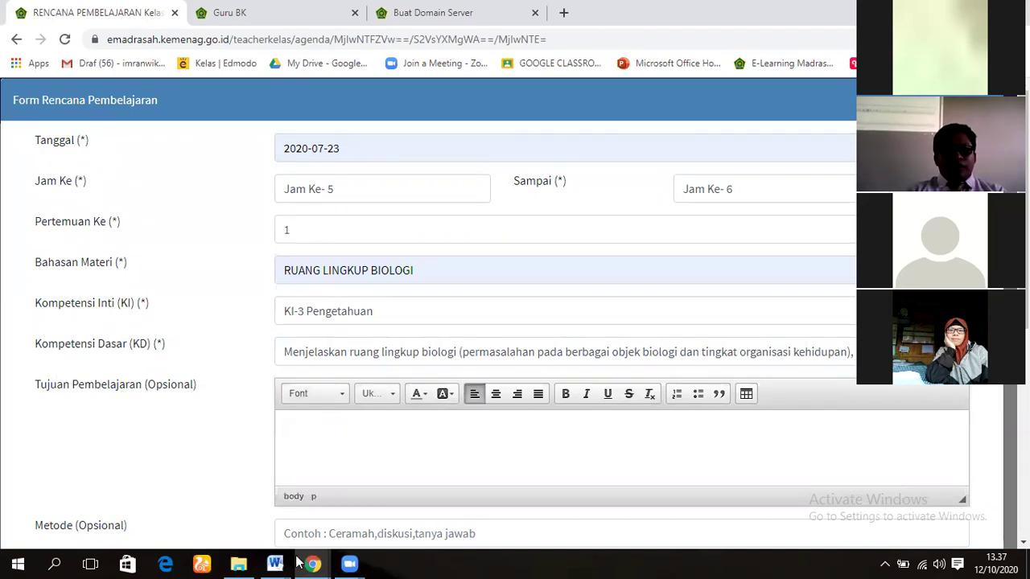
{"action": "mouse_move", "coordinate": [275, 564]}
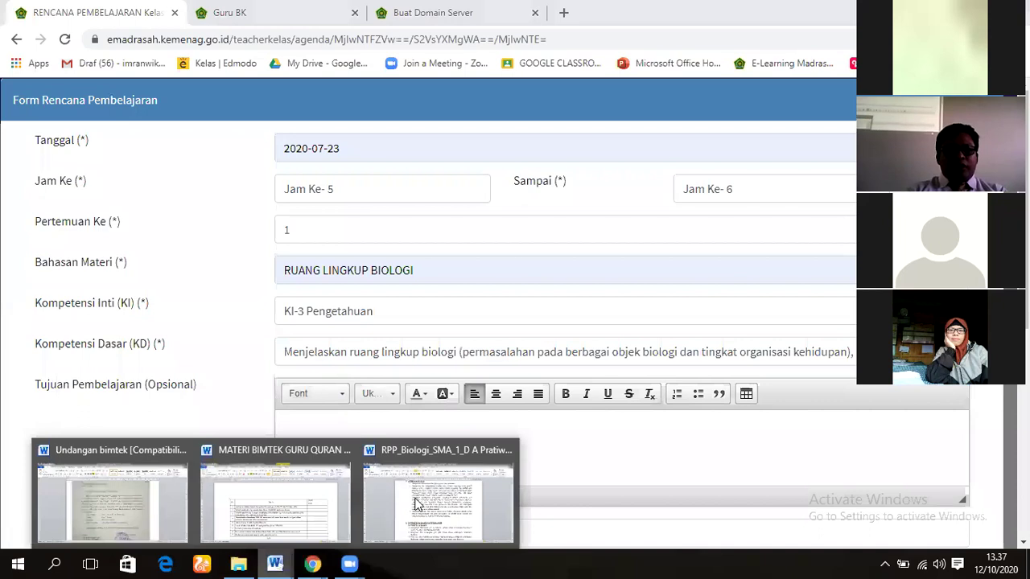
{"action": "left_click", "coordinate": [422, 503]}
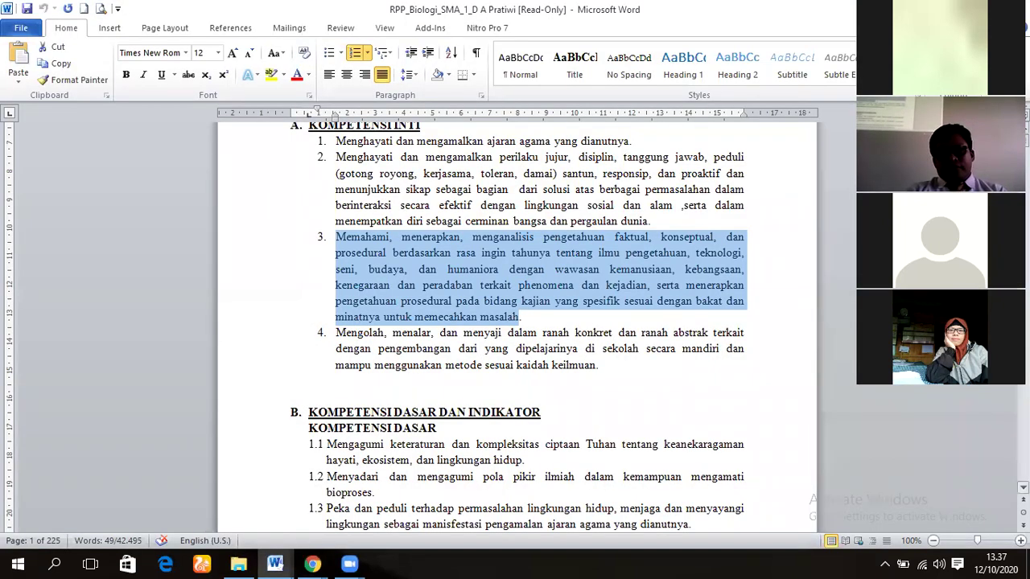
{"action": "mouse_move", "coordinate": [1026, 141]}
{"action": "left_mouse_down"}
{"action": "mouse_move", "coordinate": [1026, 153]}
{"action": "mouse_move", "coordinate": [1026, 144]}
{"action": "left_mouse_up"}
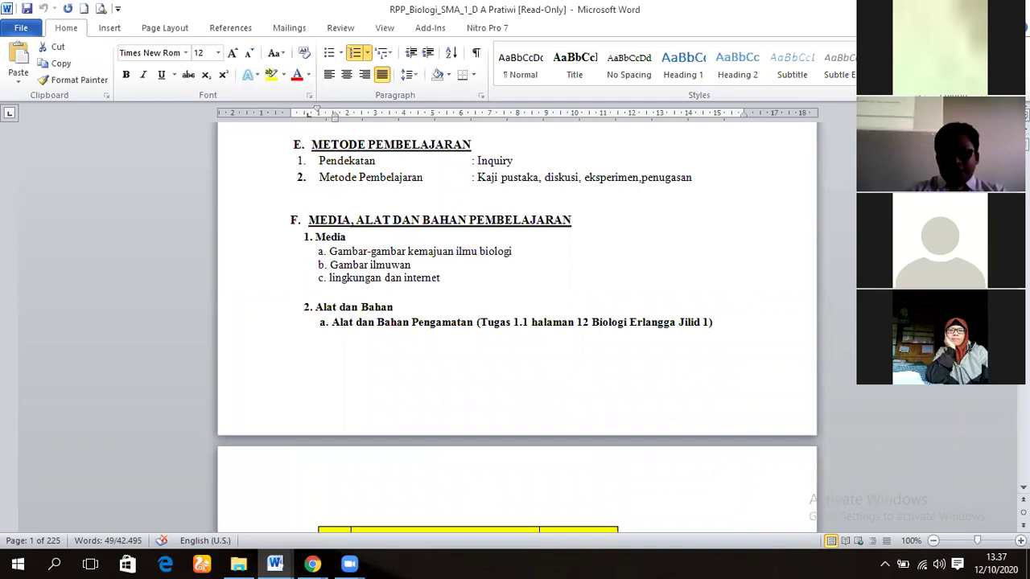
{"action": "key", "text": "Down"}
{"action": "key", "text": "Down"}
{"action": "key", "text": "Down"}
{"action": "key", "text": "Down"}
{"action": "key", "text": "Down"}
{"action": "key", "text": "Down"}
{"action": "key", "text": "Down"}
{"action": "key", "text": "Down"}
{"action": "key", "text": "Down"}
{"action": "key", "text": "Down"}
{"action": "key", "text": "Down"}
{"action": "key", "text": "Down"}
{"action": "key", "text": "Down"}
{"action": "key", "text": "Down"}
{"action": "key", "text": "Down"}
{"action": "key", "text": "Down"}
{"action": "key", "text": "Down"}
{"action": "key", "text": "Down"}
{"action": "key", "text": "Down"}
{"action": "key", "text": "Down"}
{"action": "key", "text": "Down"}
{"action": "key", "text": "Down"}
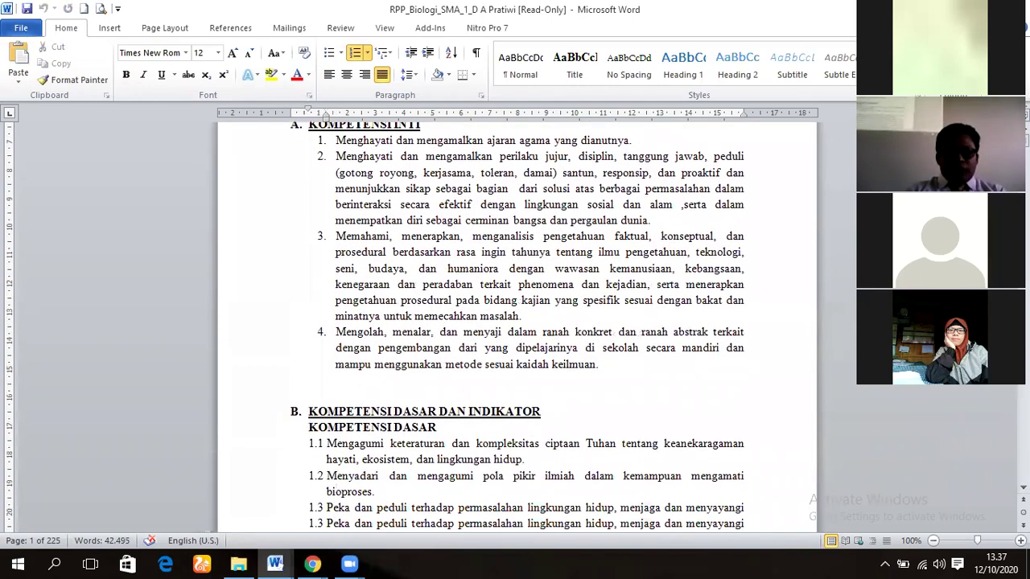
{"action": "key", "text": "Down"}
{"action": "key", "text": "Down"}
{"action": "key", "text": "Down"}
{"action": "key", "text": "Down"}
{"action": "key", "text": "Down"}
{"action": "key", "text": "Down"}
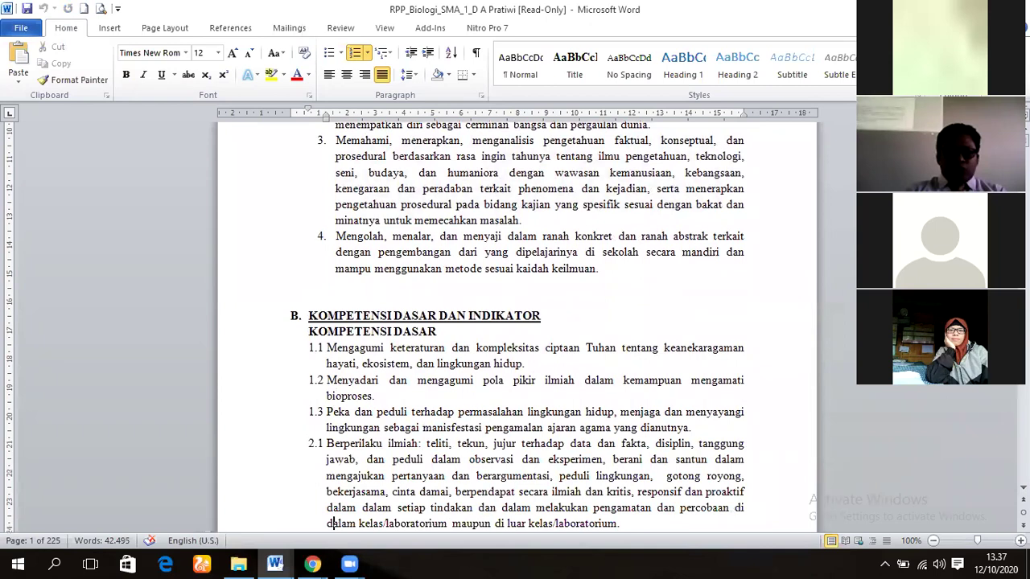
{"action": "key", "text": "Down"}
{"action": "key", "text": "Down"}
{"action": "key", "text": "Down"}
{"action": "key", "text": "Down"}
{"action": "key", "text": "Down"}
{"action": "key", "text": "Down"}
{"action": "key", "text": "Down"}
{"action": "key", "text": "Down"}
{"action": "key", "text": "Down"}
{"action": "key", "text": "Down"}
{"action": "key", "text": "Down"}
{"action": "key", "text": "Down"}
{"action": "key", "text": "Down"}
{"action": "key", "text": "Down"}
{"action": "key", "text": "Down"}
{"action": "key", "text": "Down"}
{"action": "key", "text": "Down"}
{"action": "key", "text": "Down"}
{"action": "key", "text": "Down"}
{"action": "key", "text": "Down"}
{"action": "key", "text": "Down"}
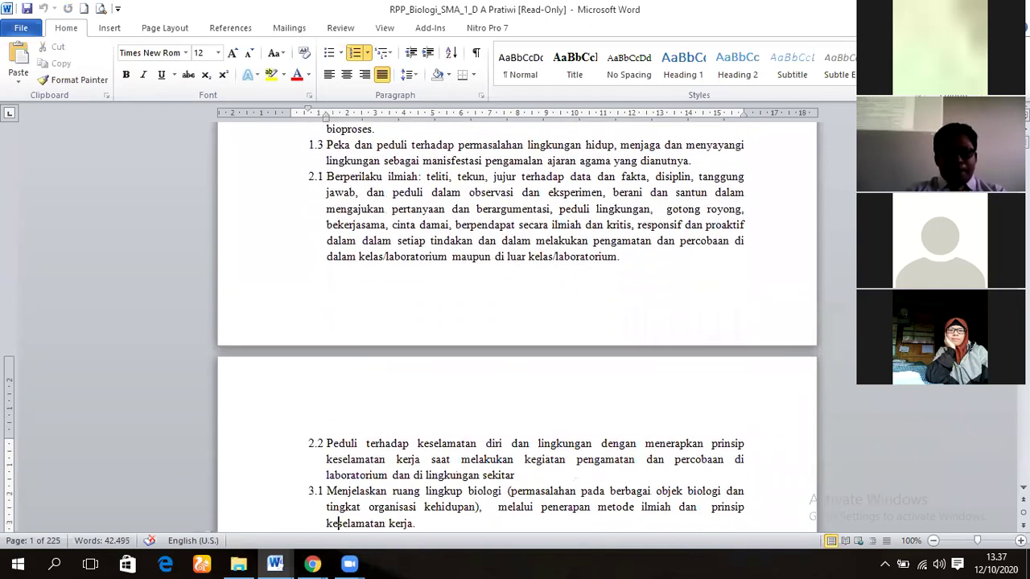
{"action": "key", "text": "Down"}
{"action": "key", "text": "Down"}
{"action": "key", "text": "Down"}
{"action": "key", "text": "Down"}
{"action": "key", "text": "Down"}
{"action": "key", "text": "Down"}
{"action": "key", "text": "Down"}
{"action": "key", "text": "Down"}
{"action": "key", "text": "Down"}
{"action": "key", "text": "Down"}
{"action": "key", "text": "Down"}
{"action": "key", "text": "Down"}
{"action": "key", "text": "Down"}
{"action": "key", "text": "Down"}
{"action": "key", "text": "Down"}
{"action": "key", "text": "Down"}
{"action": "key", "text": "Down"}
{"action": "key", "text": "Down"}
{"action": "key", "text": "Down"}
{"action": "key", "text": "Down"}
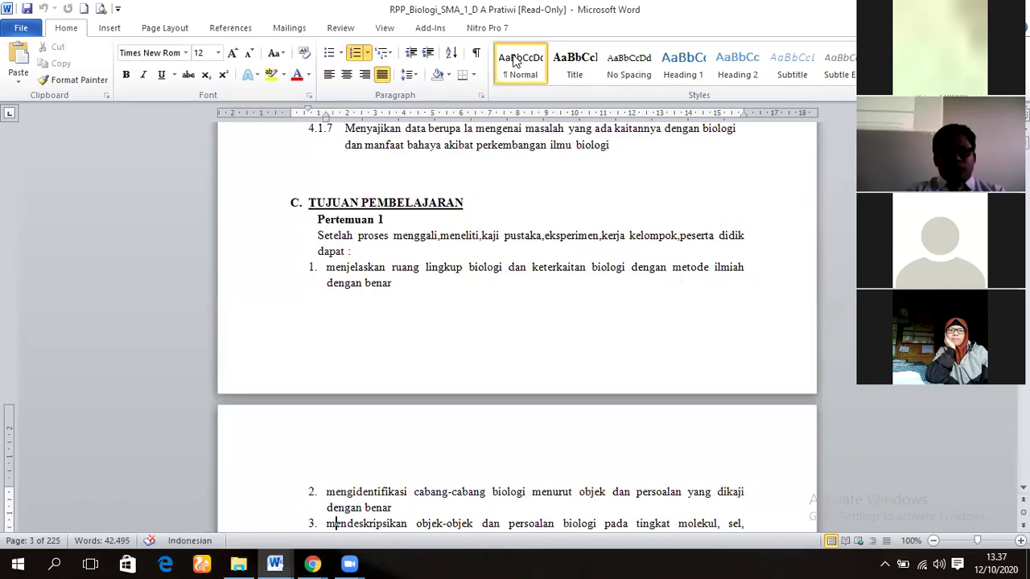
{"action": "left_click_drag", "start_coordinate": [350, 274], "coordinate": [392, 510]}
{"action": "key", "text": "ctrl+c"}
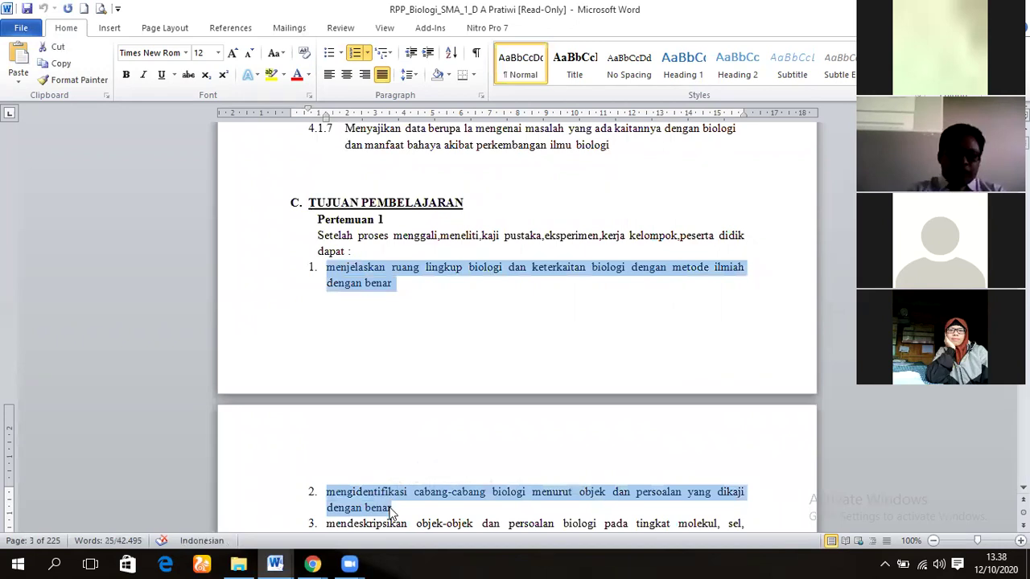
Back in the browser's lesson plan form, paste the objectives into Tujuan Pembelajaran and make the second one a numbered list item
{"action": "left_click", "coordinate": [313, 563]}
{"action": "left_click", "coordinate": [378, 505]}
{"action": "left_click", "coordinate": [296, 426]}
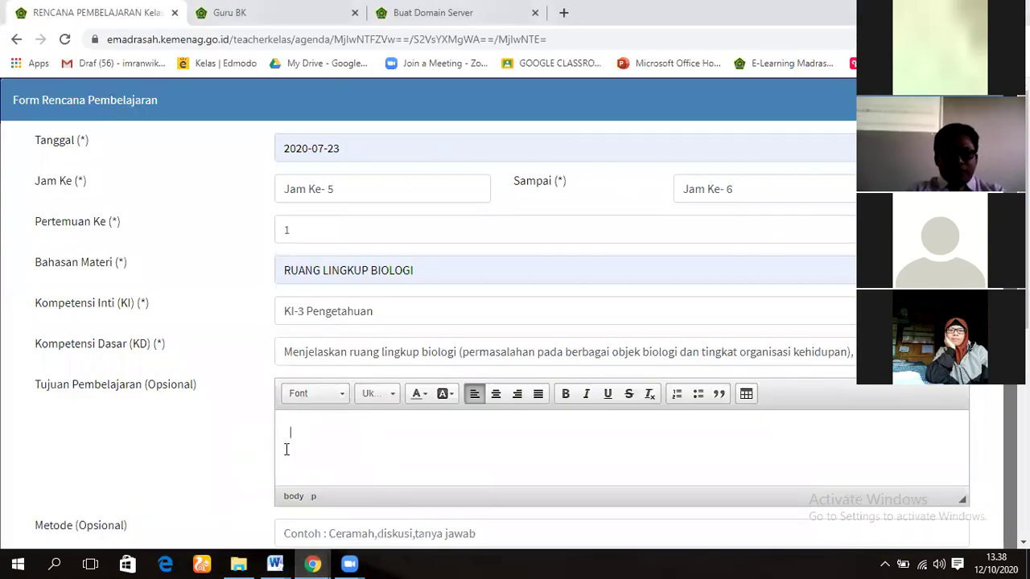
{"action": "key", "text": "ctrl+v"}
{"action": "left_click", "coordinate": [292, 458]}
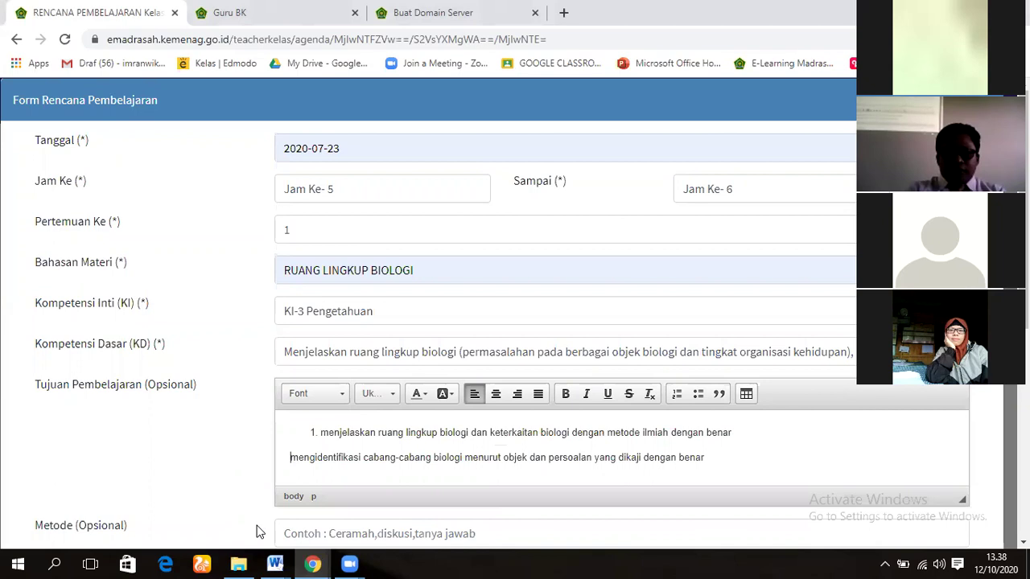
{"action": "key", "text": "BackSpace"}
{"action": "key", "text": "Return"}
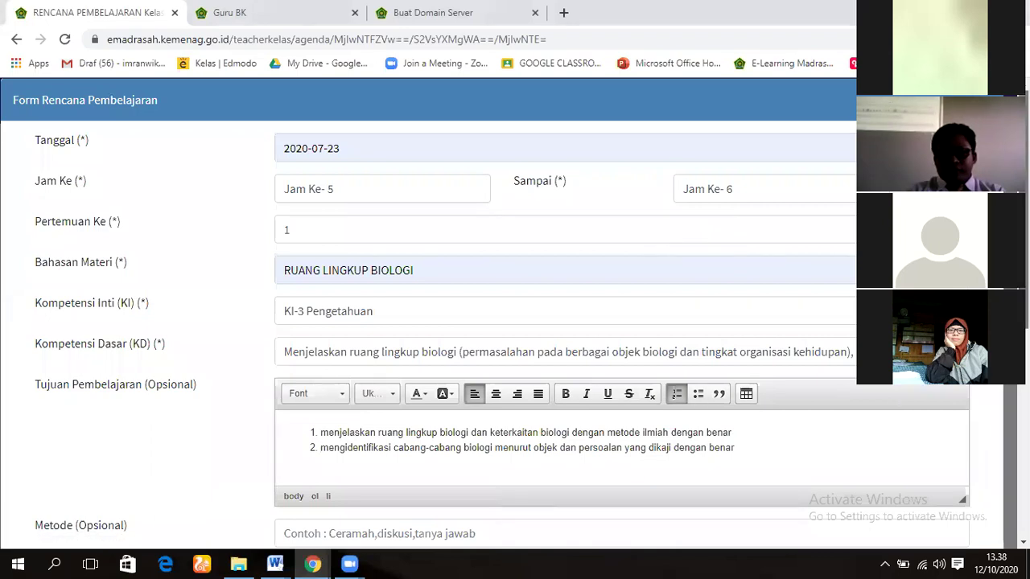
Set Metode to Diskusi and Media/Sumber Belajar to PPT/lingkungan dan internet
{"action": "scroll", "coordinate": [515, 322], "scroll_direction": "down", "scroll_amount": 2}
{"action": "scroll", "coordinate": [700, 375], "scroll_direction": "down", "scroll_amount": 1}
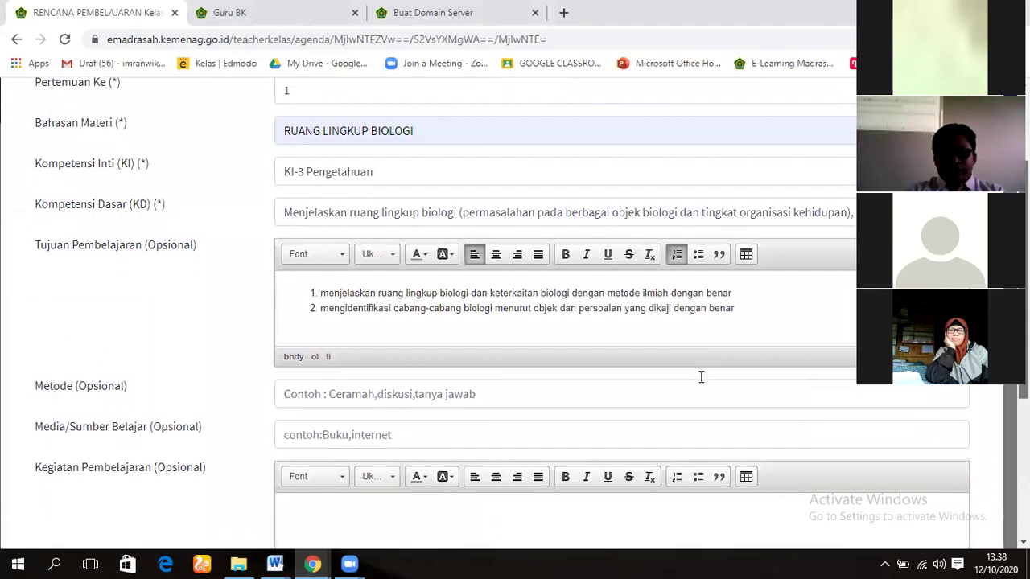
{"action": "left_click", "coordinate": [481, 398]}
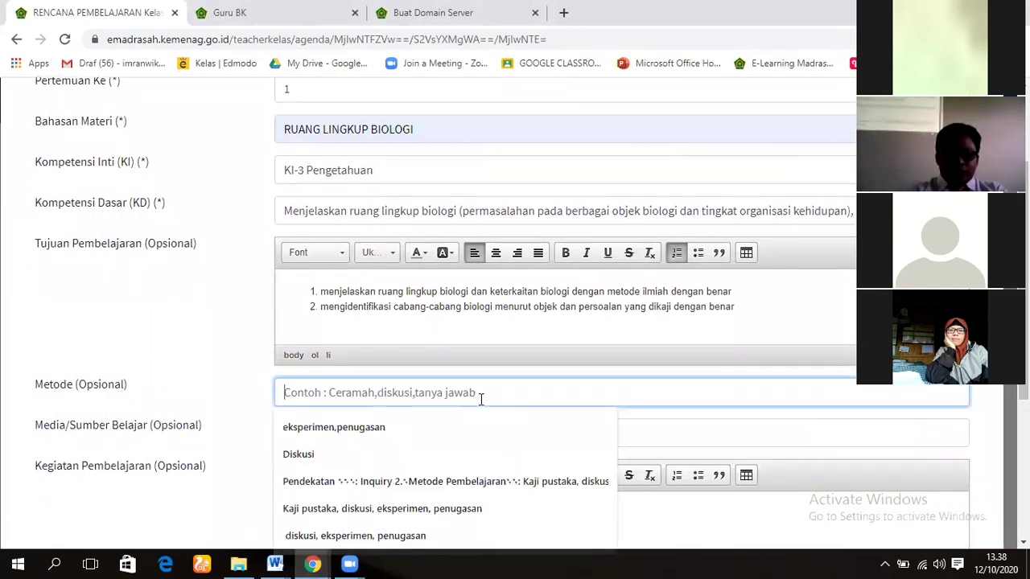
{"action": "type", "text": "Diskue"}
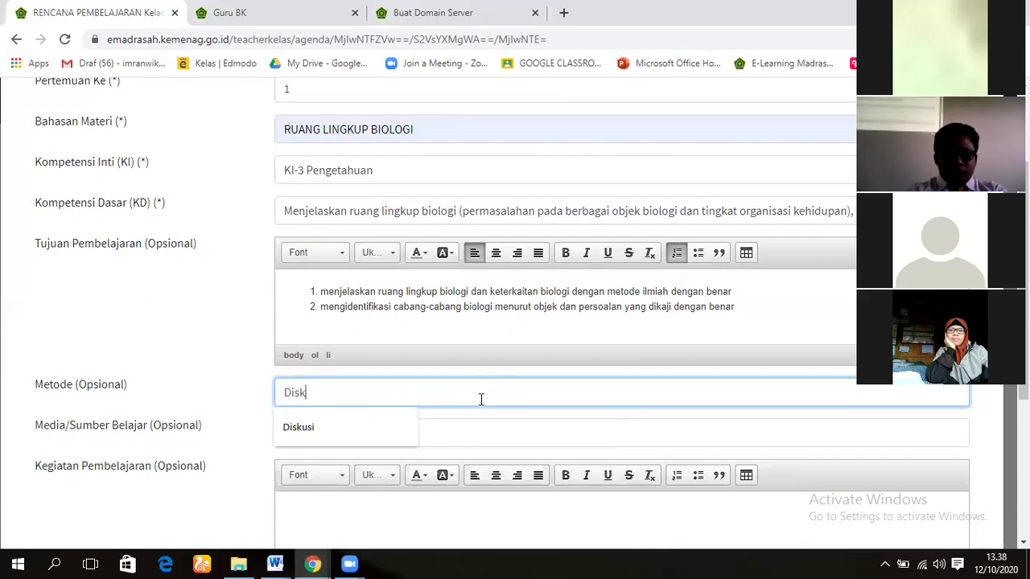
{"action": "type", "text": "si"}
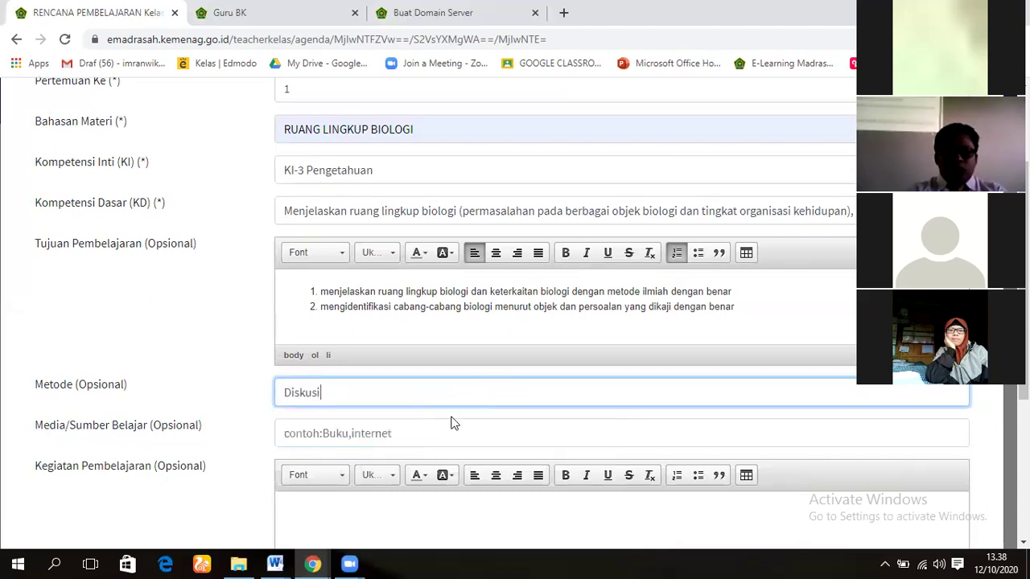
{"action": "left_click", "coordinate": [345, 433]}
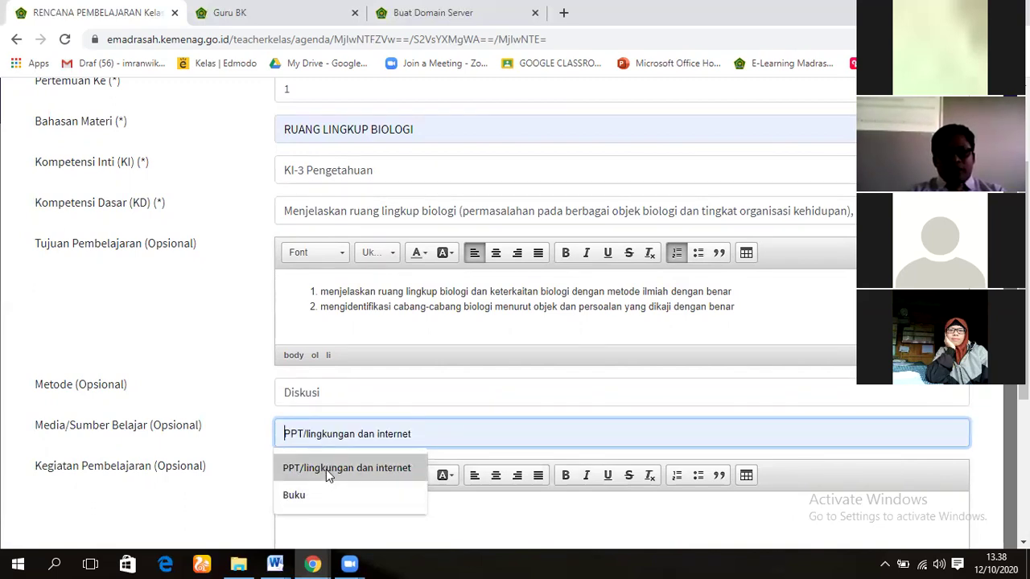
{"action": "left_click", "coordinate": [326, 469]}
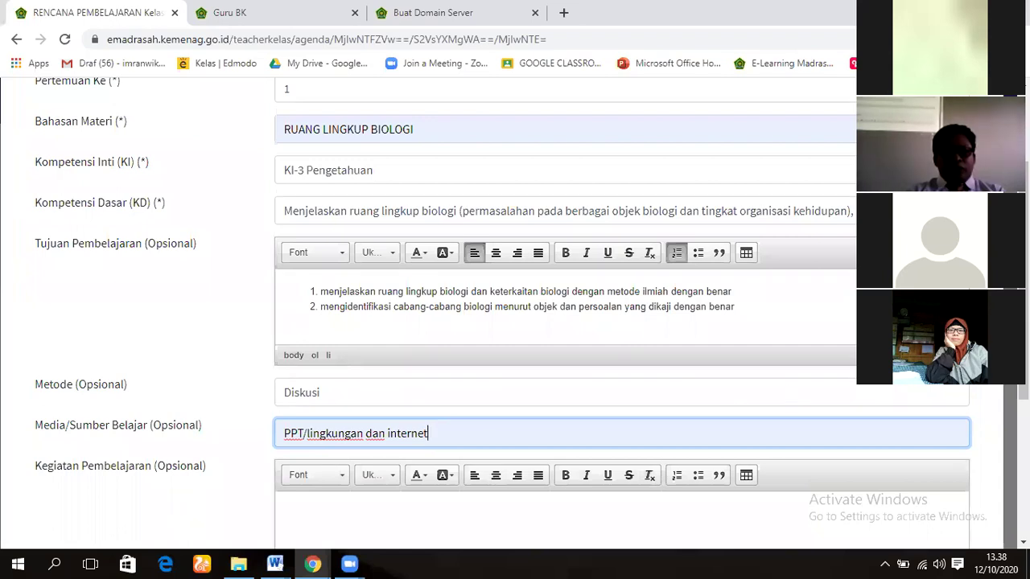
Switch to the RPP_Biologi_SMA_1 document in Word and copy the Pertemuan pertama activities under Kegiatan Pembelajaran, from Kegiatan Pendahuluan through Kegiatan Penutup
{"action": "scroll", "coordinate": [515, 322], "scroll_direction": "down", "scroll_amount": 3}
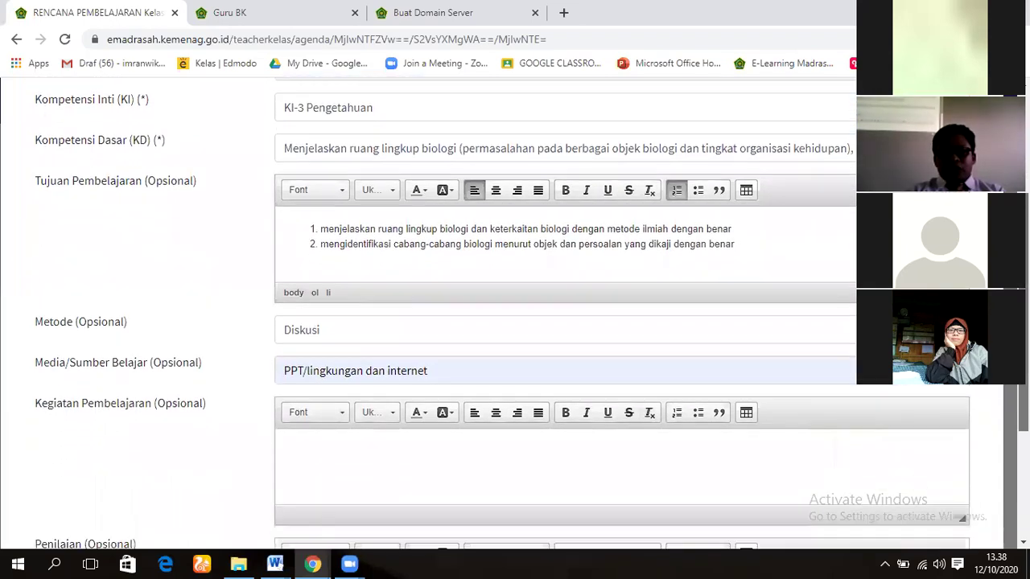
{"action": "scroll", "coordinate": [515, 306], "scroll_direction": "down", "scroll_amount": 1}
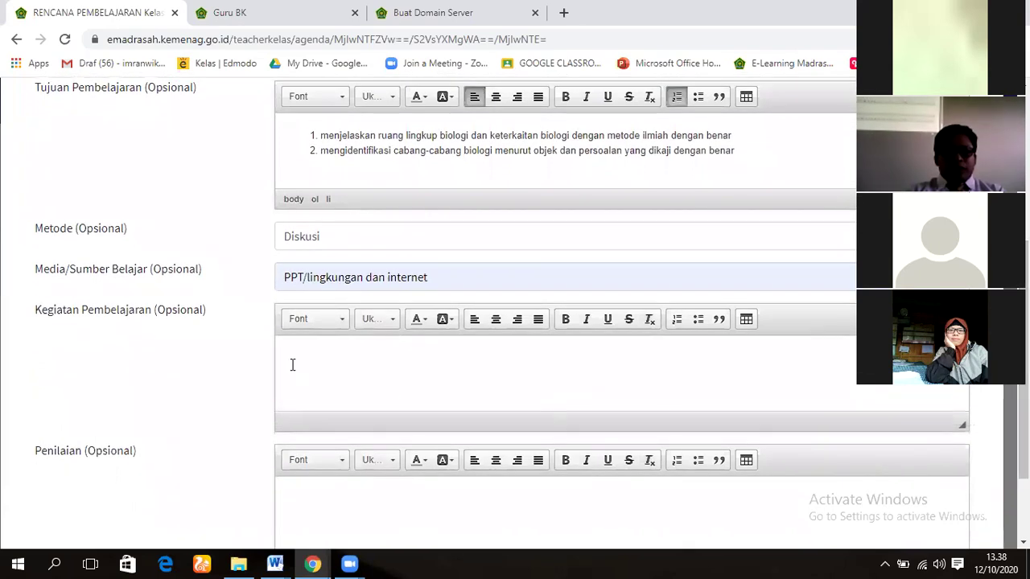
{"action": "left_click", "coordinate": [288, 355]}
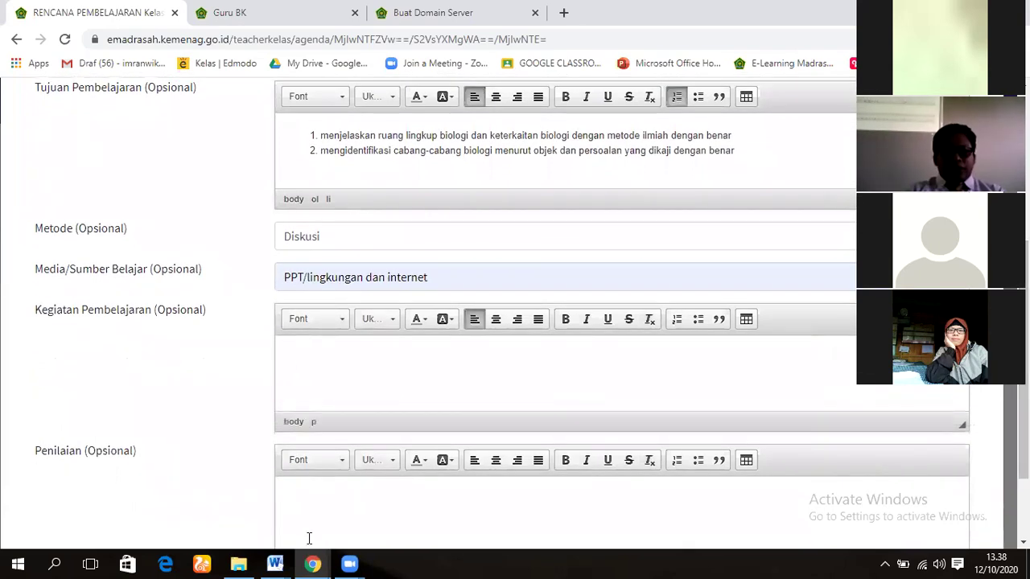
{"action": "mouse_move", "coordinate": [278, 562]}
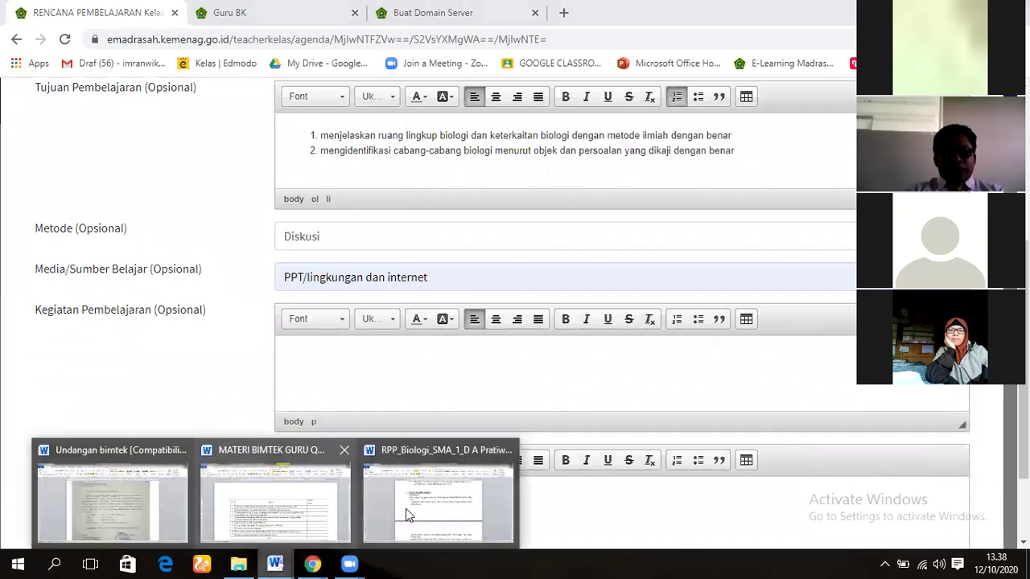
{"action": "left_click", "coordinate": [406, 509]}
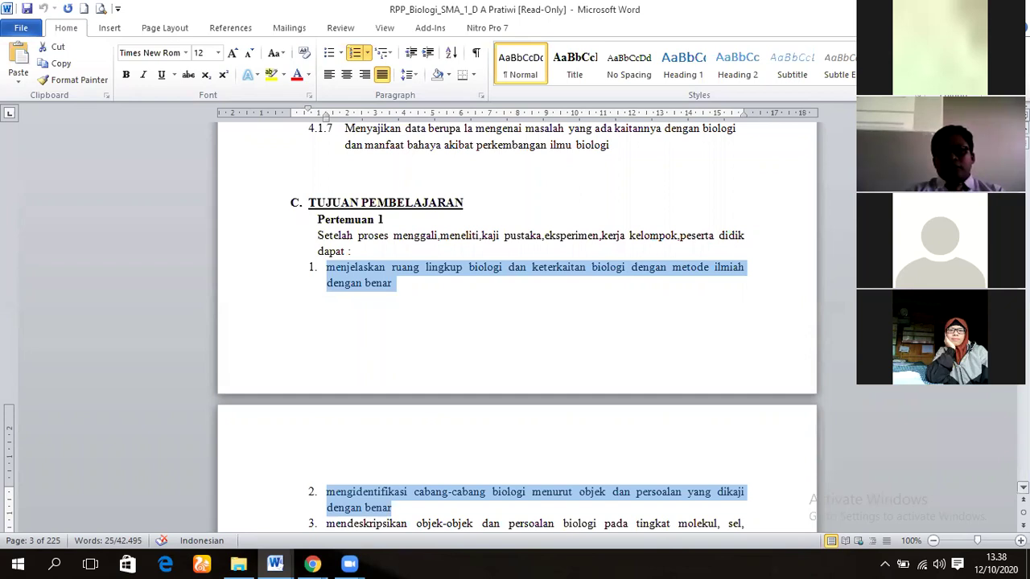
{"action": "key", "text": "Down"}
{"action": "key", "text": "Down"}
{"action": "key", "text": "Down"}
{"action": "key", "text": "Down"}
{"action": "key", "text": "Down"}
{"action": "key", "text": "Down"}
{"action": "key", "text": "Down"}
{"action": "key", "text": "Down"}
{"action": "key", "text": "Down"}
{"action": "key", "text": "Down"}
{"action": "key", "text": "Down"}
{"action": "key", "text": "Down"}
{"action": "key", "text": "Down"}
{"action": "key", "text": "Down"}
{"action": "key", "text": "Down"}
{"action": "key", "text": "Down"}
{"action": "key", "text": "Down"}
{"action": "key", "text": "Down"}
{"action": "key", "text": "Down"}
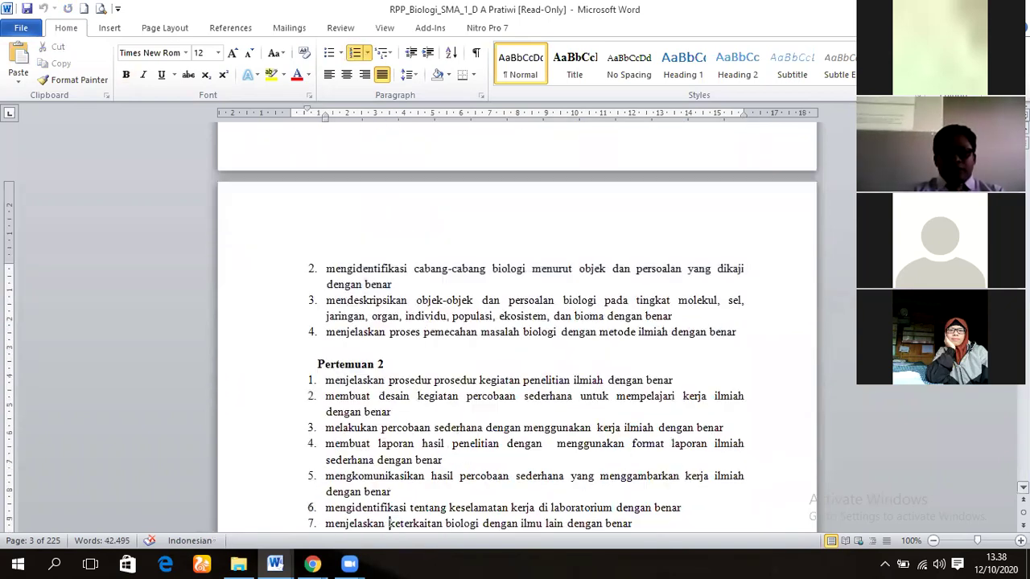
{"action": "key", "text": "Down"}
{"action": "key", "text": "Down"}
{"action": "key", "text": "Down"}
{"action": "key", "text": "Down"}
{"action": "key", "text": "Down"}
{"action": "key", "text": "Down"}
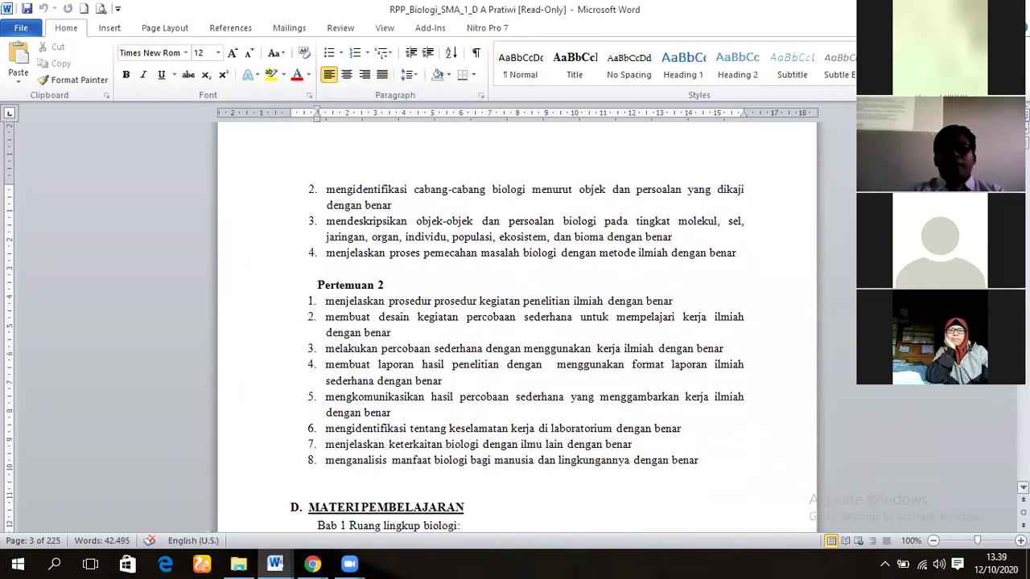
{"action": "key", "text": "Down"}
{"action": "key", "text": "Down"}
{"action": "key", "text": "Down"}
{"action": "key", "text": "Down"}
{"action": "key", "text": "Down"}
{"action": "key", "text": "Down"}
{"action": "key", "text": "Down"}
{"action": "key", "text": "Down"}
{"action": "key", "text": "Down"}
{"action": "key", "text": "Down"}
{"action": "key", "text": "Down"}
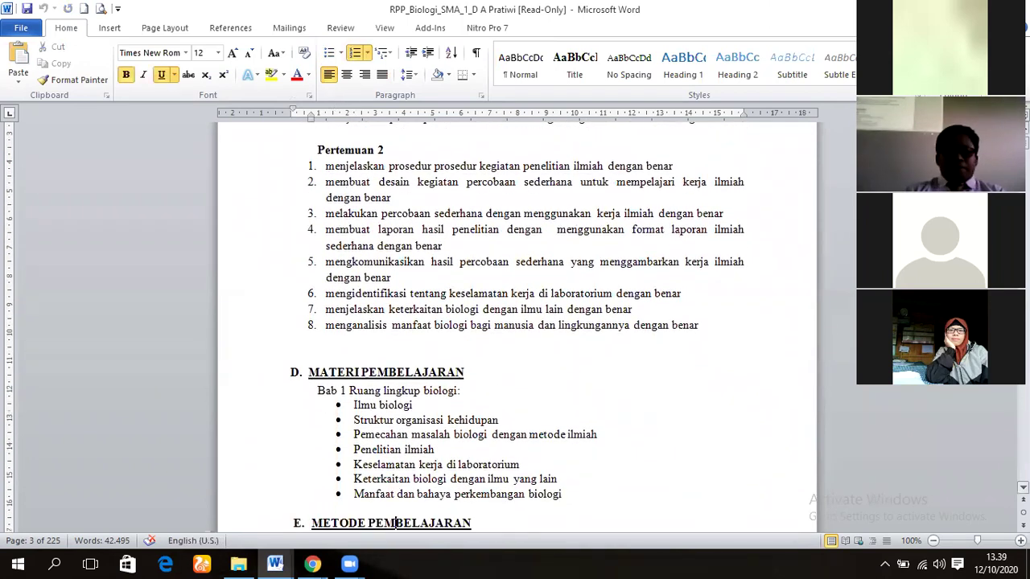
{"action": "key", "text": "Down"}
{"action": "key", "text": "Down"}
{"action": "key", "text": "Down"}
{"action": "key", "text": "Down"}
{"action": "key", "text": "Down"}
{"action": "key", "text": "Down"}
{"action": "key", "text": "Down"}
{"action": "key", "text": "Down"}
{"action": "key", "text": "Down"}
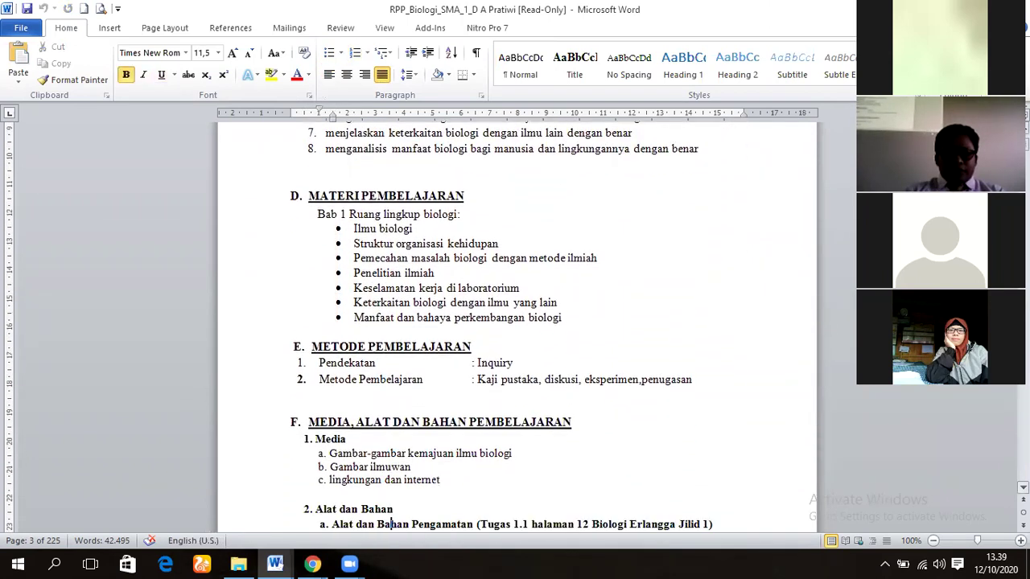
{"action": "key", "text": "Down"}
{"action": "key", "text": "Down"}
{"action": "key", "text": "Down"}
{"action": "key", "text": "Down"}
{"action": "key", "text": "Down"}
{"action": "key", "text": "Down"}
{"action": "key", "text": "Down"}
{"action": "key", "text": "Down"}
{"action": "key", "text": "Down"}
{"action": "key", "text": "Down"}
{"action": "key", "text": "Down"}
{"action": "key", "text": "Down"}
{"action": "key", "text": "Down"}
{"action": "key", "text": "Down"}
{"action": "key", "text": "Down"}
{"action": "key", "text": "Down"}
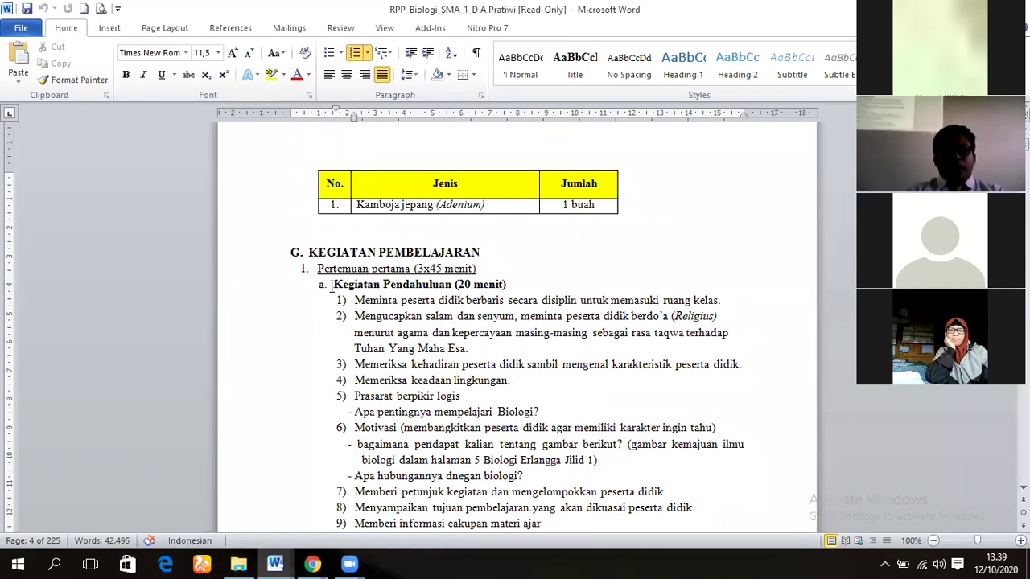
{"action": "left_click_drag", "start_coordinate": [381, 387], "coordinate": [466, 531]}
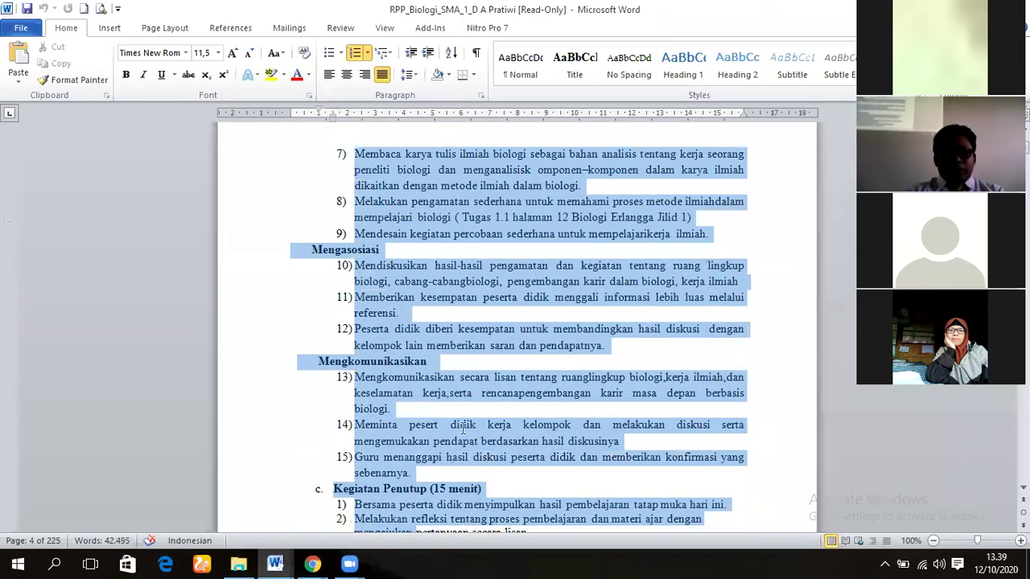
{"action": "scroll", "coordinate": [523, 410], "scroll_direction": "down", "scroll_amount": 1}
{"action": "left_click_drag", "start_coordinate": [556, 406], "coordinate": [607, 408]}
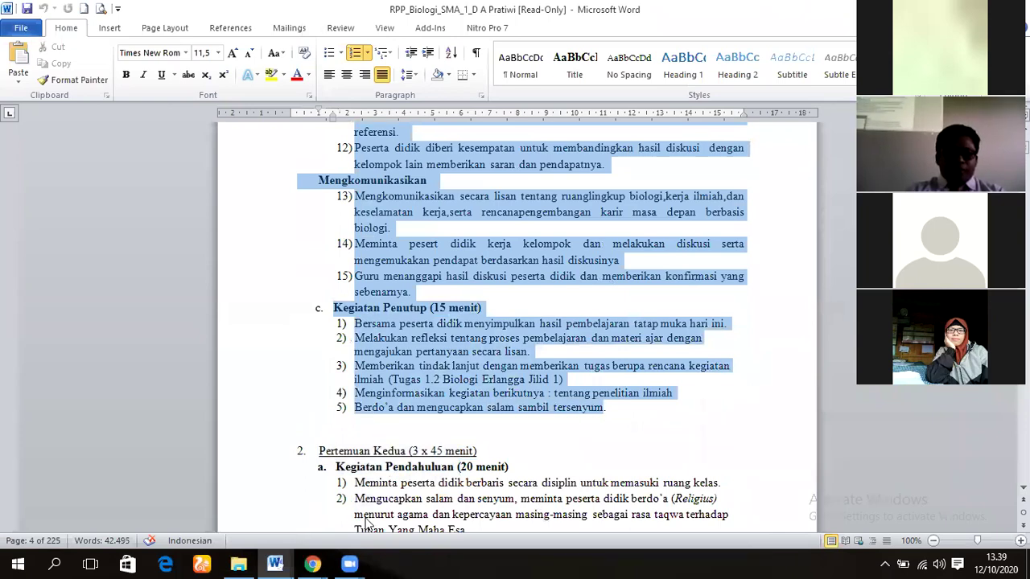
{"action": "key", "text": "shift+Down"}
{"action": "key", "text": "shift+Down"}
{"action": "key", "text": "shift+Down"}
Back in the browser's lesson plan form, paste the activities into Kegiatan Pembelajaran and make the closing prayer line the fifth numbered item
{"action": "left_click", "coordinate": [313, 564]}
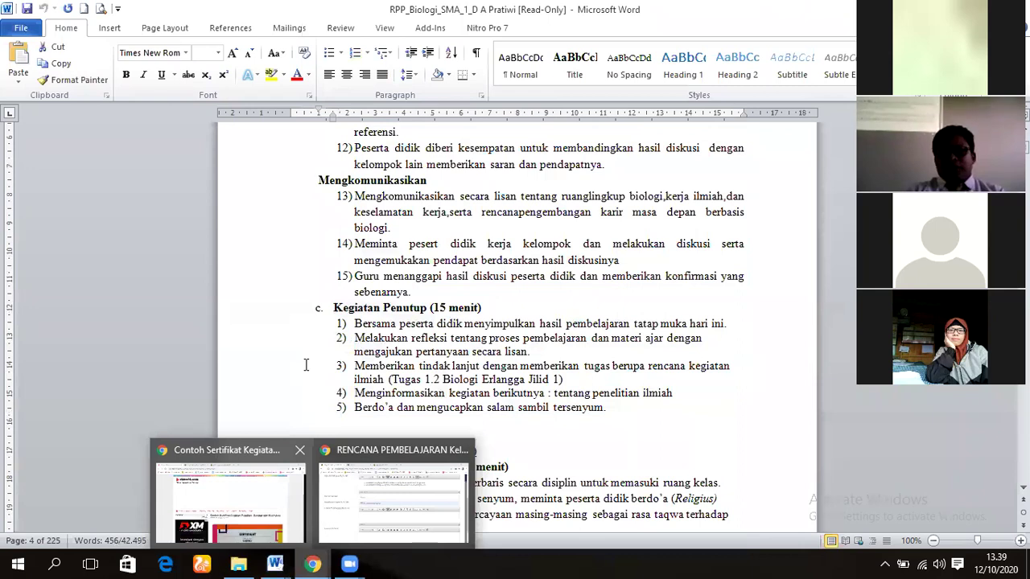
{"action": "left_click", "coordinate": [393, 501]}
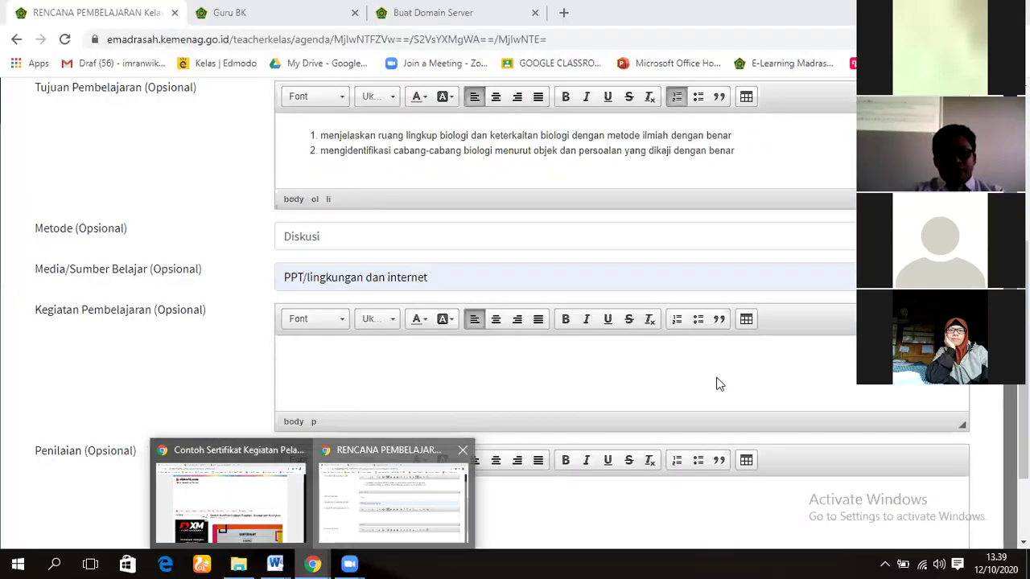
{"action": "left_click", "coordinate": [291, 401]}
{"action": "key", "text": "ctrl+v"}
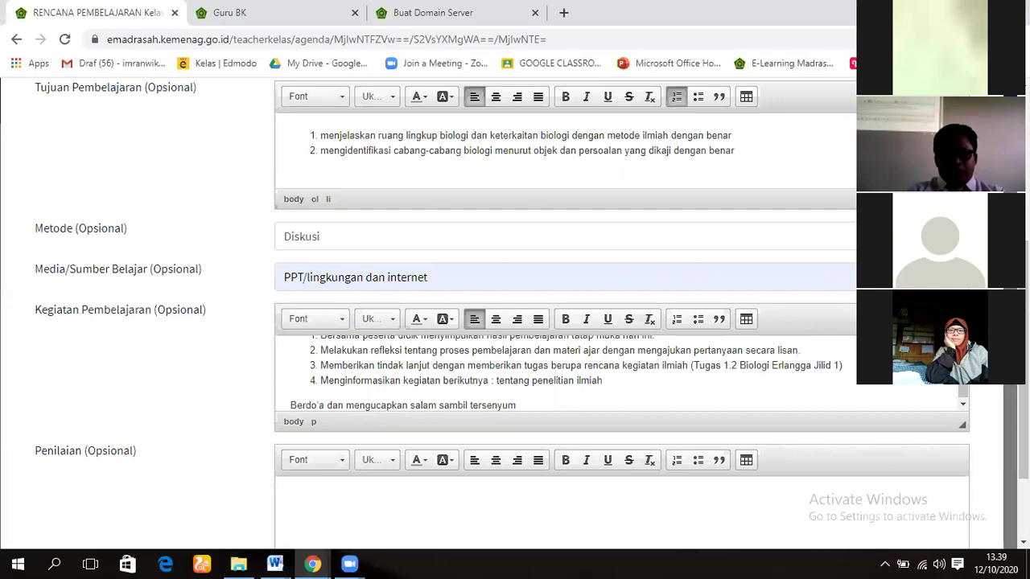
{"action": "key", "text": "BackSpace"}
{"action": "key", "text": "Return"}
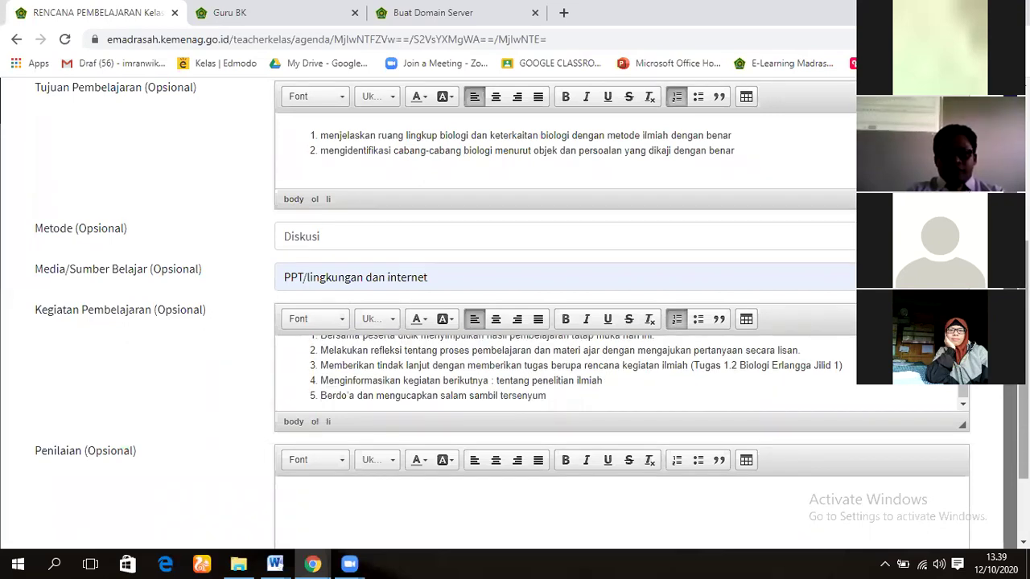
Save the lesson plan with the Penilaian field left empty
{"action": "scroll", "coordinate": [666, 395], "scroll_direction": "down", "scroll_amount": 1}
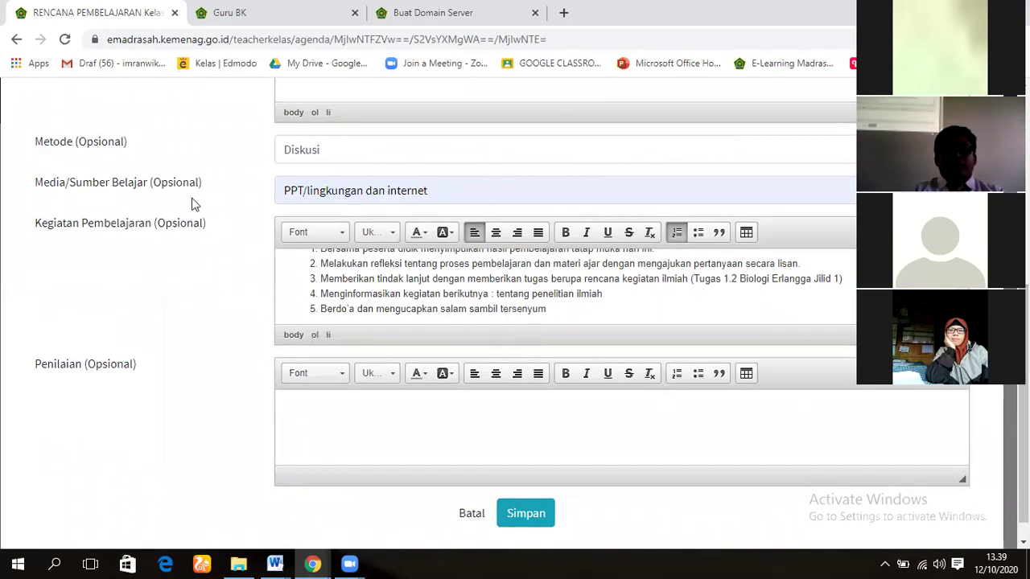
{"action": "left_click", "coordinate": [291, 409]}
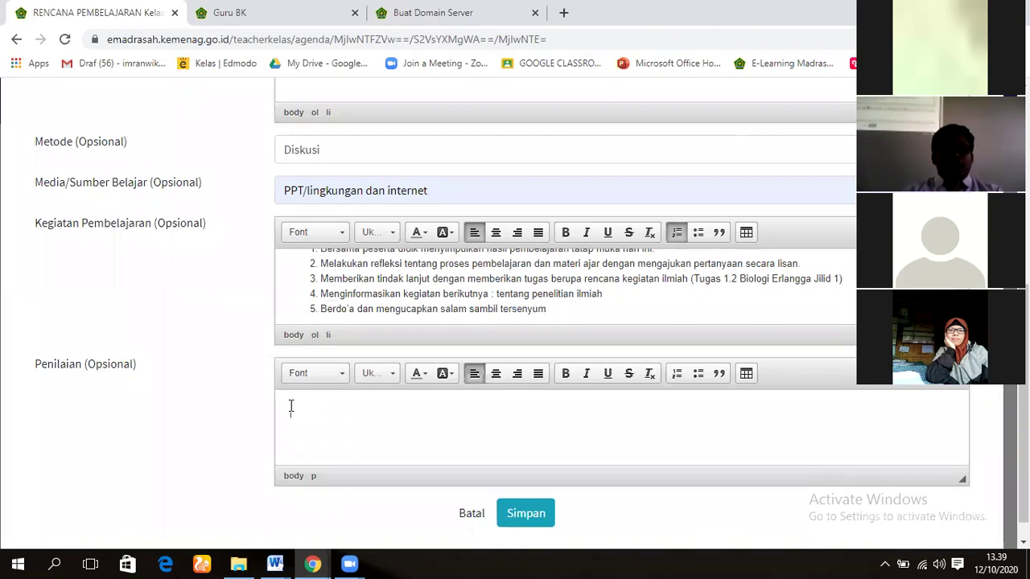
{"action": "left_click", "coordinate": [295, 410]}
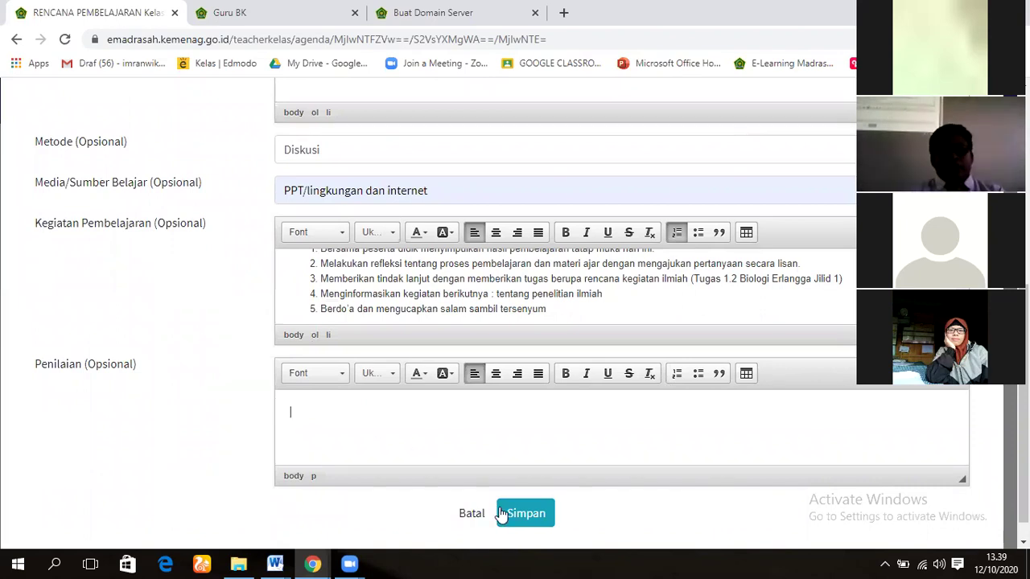
{"action": "left_click", "coordinate": [527, 519]}
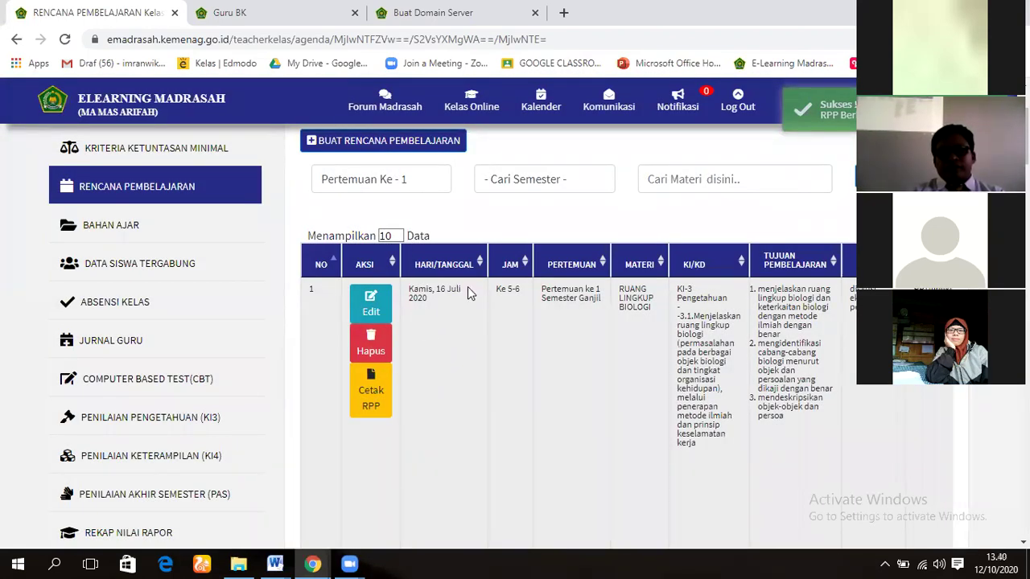
Filter the lesson plan list by Pertemuan Ke - 1 and look over the entry for RUANG LINGKUP BIOLOGI
{"action": "left_click", "coordinate": [440, 185]}
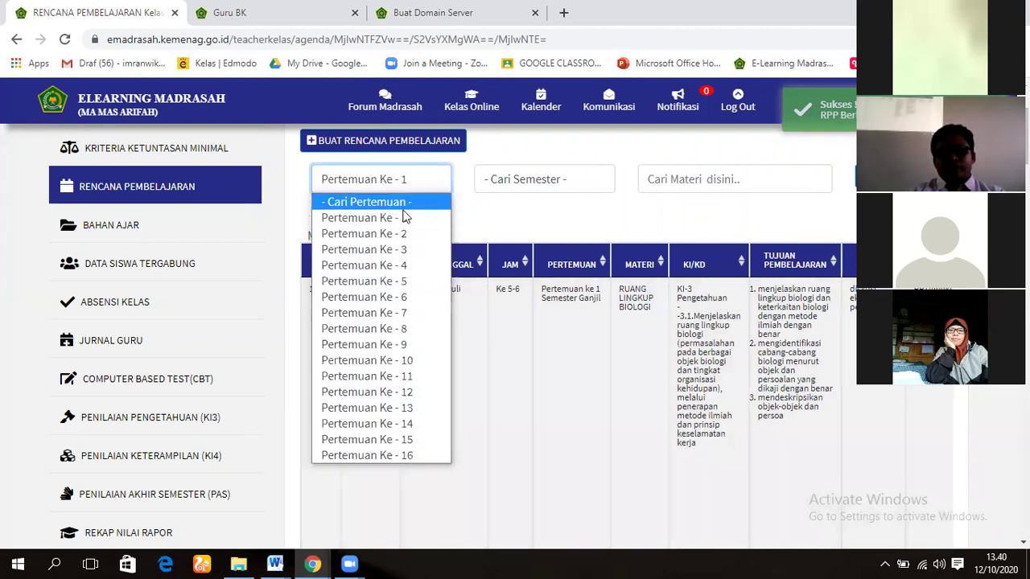
{"action": "left_click", "coordinate": [405, 218]}
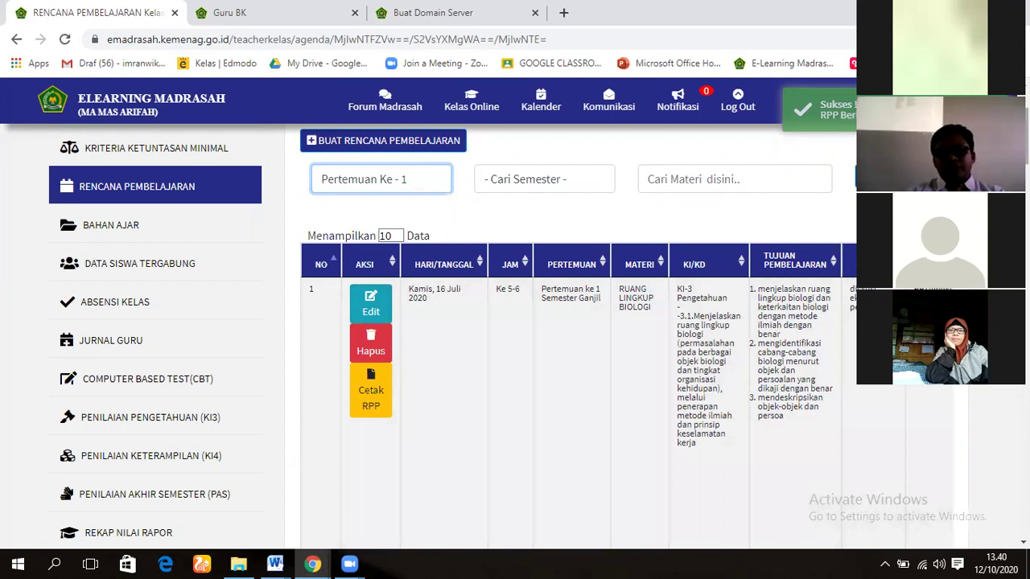
{"action": "scroll", "coordinate": [421, 318], "scroll_direction": "down", "scroll_amount": 7}
{"action": "scroll", "coordinate": [421, 317], "scroll_direction": "up", "scroll_amount": 5}
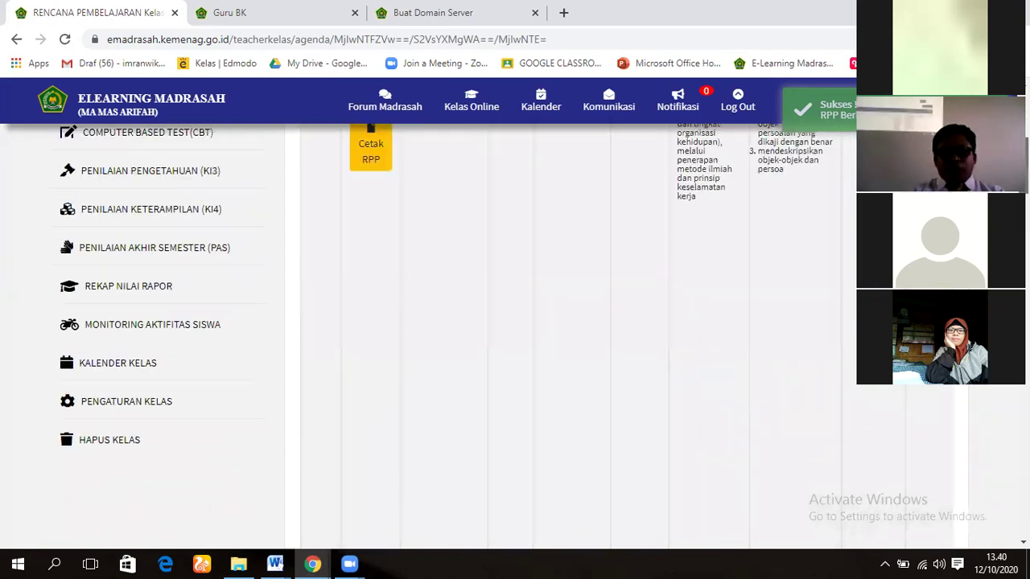
{"action": "scroll", "coordinate": [421, 314], "scroll_direction": "up", "scroll_amount": 3}
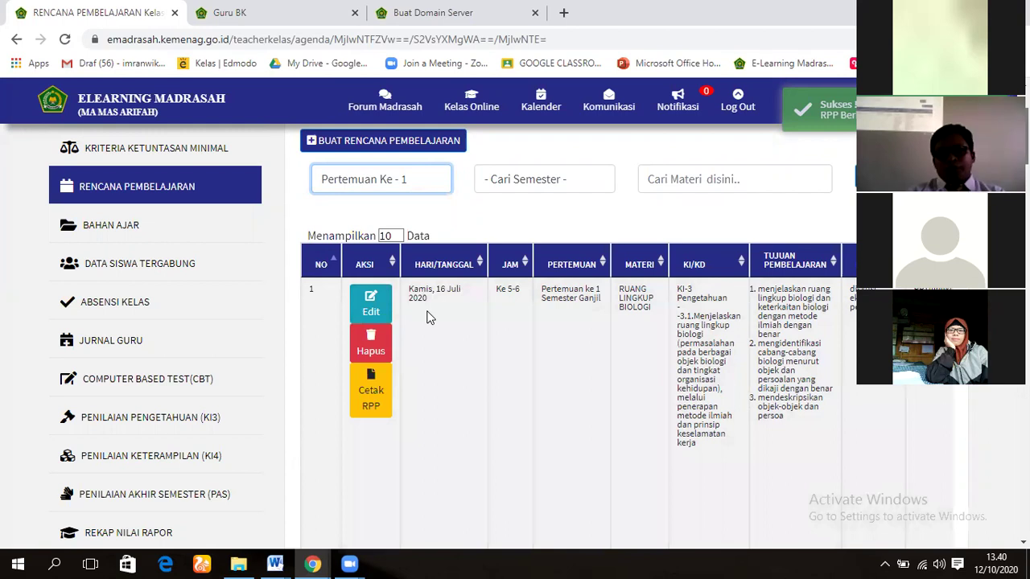
{"action": "scroll", "coordinate": [427, 318], "scroll_direction": "up", "scroll_amount": 1}
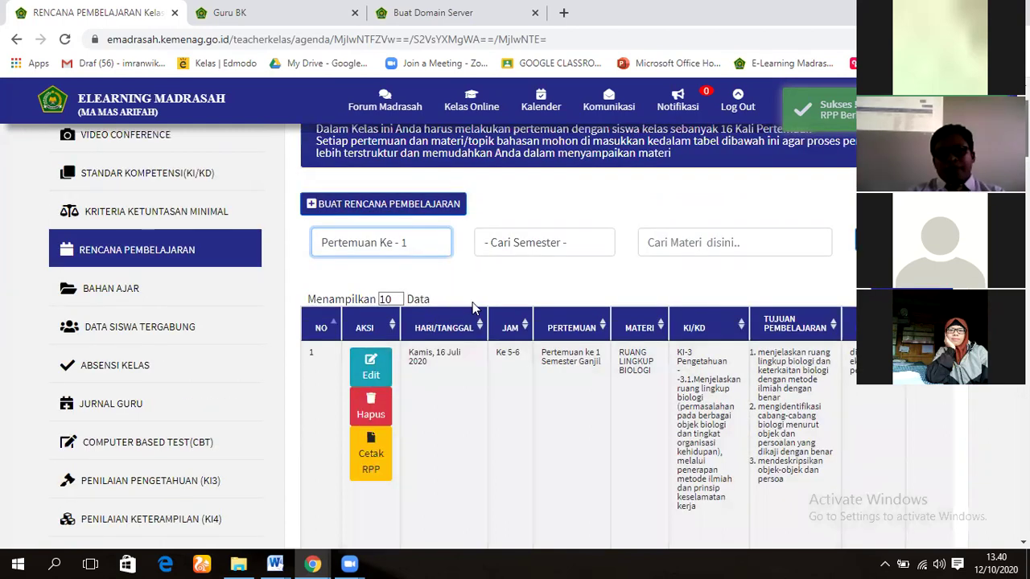
{"action": "scroll", "coordinate": [473, 308], "scroll_direction": "up", "scroll_amount": 1}
Open the listed first-meeting plan for editing, set its Tanggal to 23 Juli 2020 and save it
{"action": "left_click", "coordinate": [380, 419]}
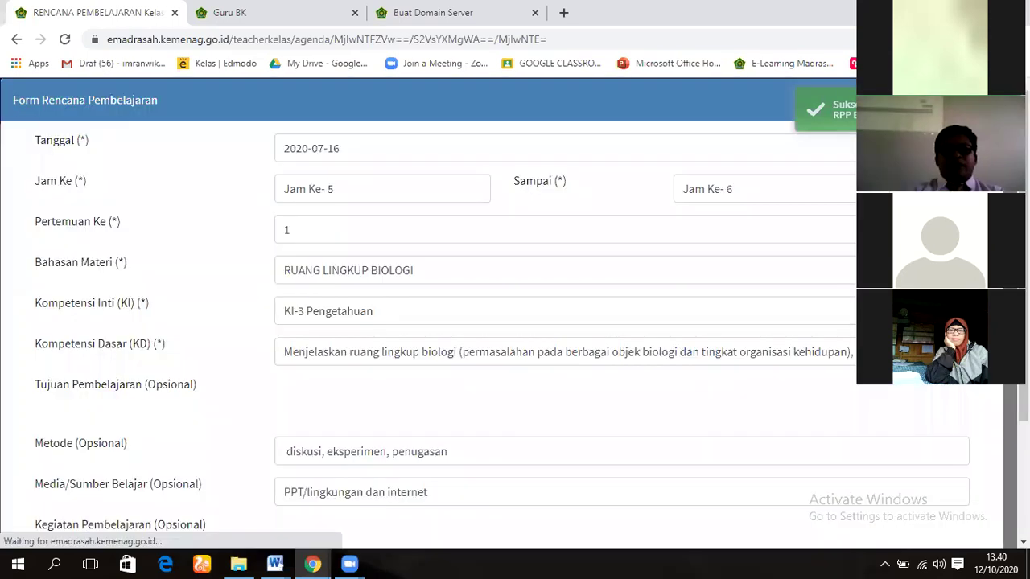
{"action": "key", "text": "BackSpace"}
{"action": "key", "text": "BackSpace"}
{"action": "type", "text": "23"}
{"action": "scroll", "coordinate": [553, 489], "scroll_direction": "down", "scroll_amount": 3}
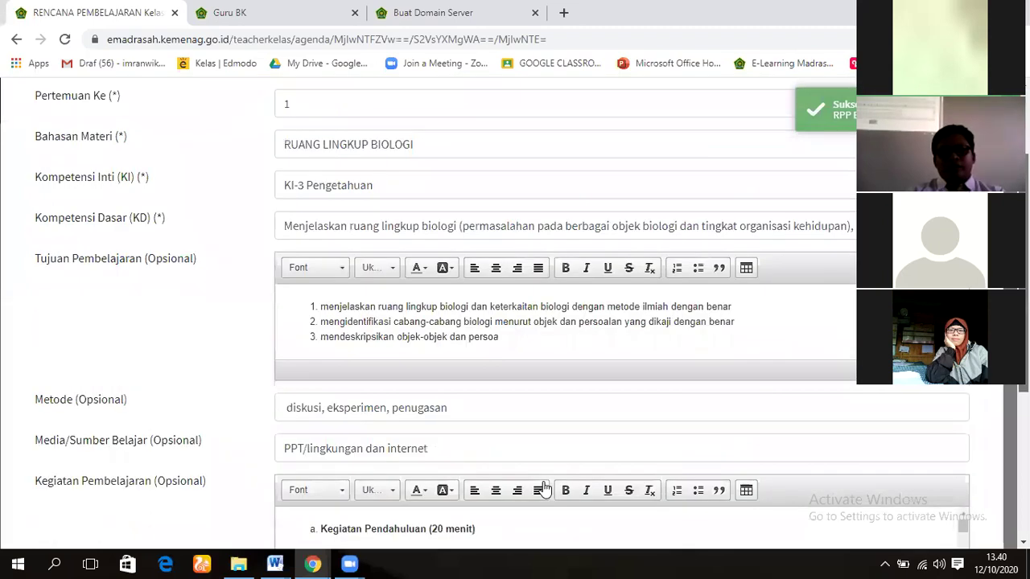
{"action": "scroll", "coordinate": [532, 314], "scroll_direction": "down", "scroll_amount": 1}
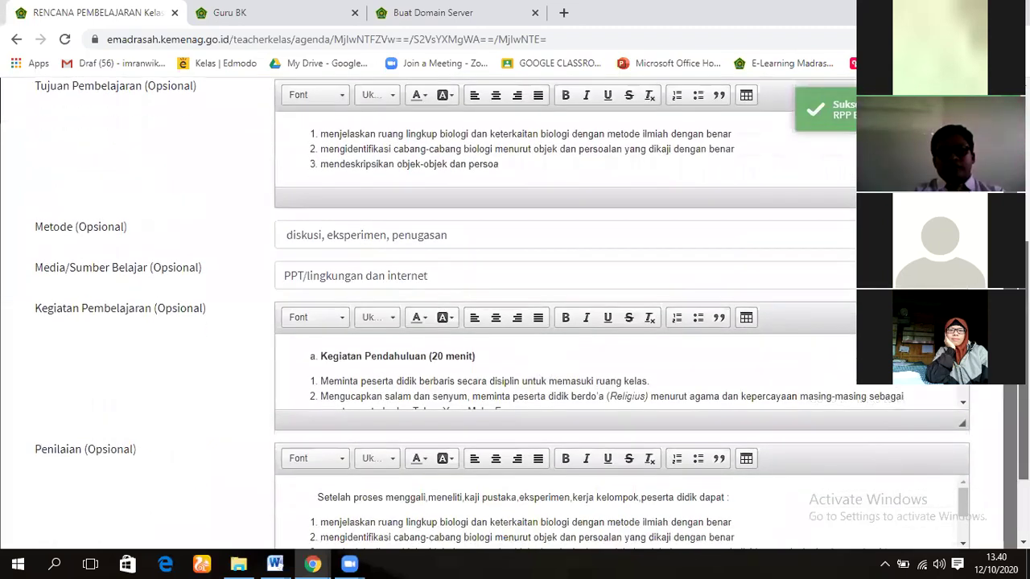
{"action": "scroll", "coordinate": [553, 314], "scroll_direction": "down", "scroll_amount": 2}
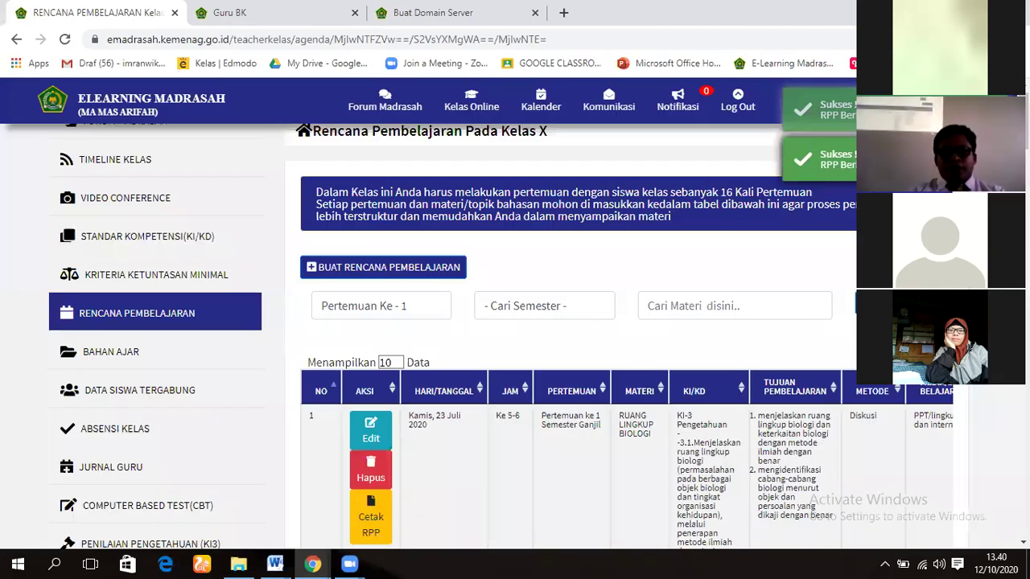
Review the saved lesson plan row and try its Cetak RPP option for printing the plan
{"action": "scroll", "coordinate": [564, 321], "scroll_direction": "down", "scroll_amount": 2}
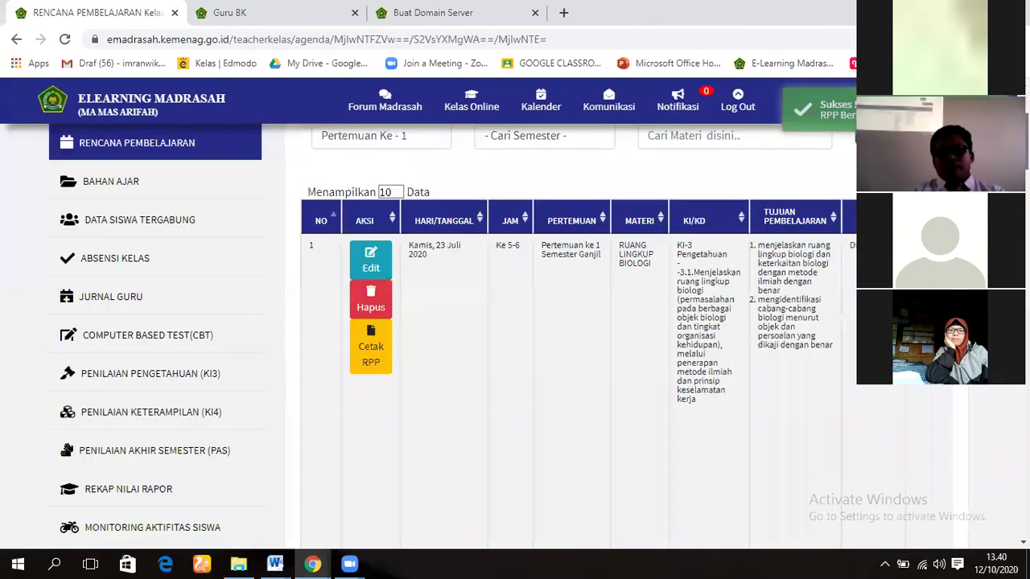
{"action": "scroll", "coordinate": [564, 322], "scroll_direction": "up", "scroll_amount": 2}
{"action": "right_click", "coordinate": [885, 326]}
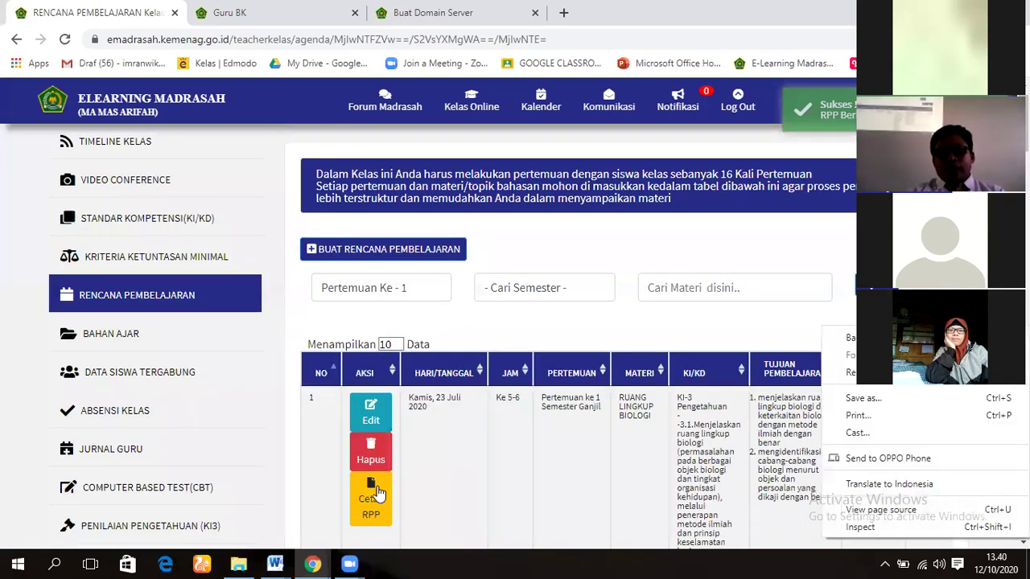
{"action": "left_click", "coordinate": [376, 492]}
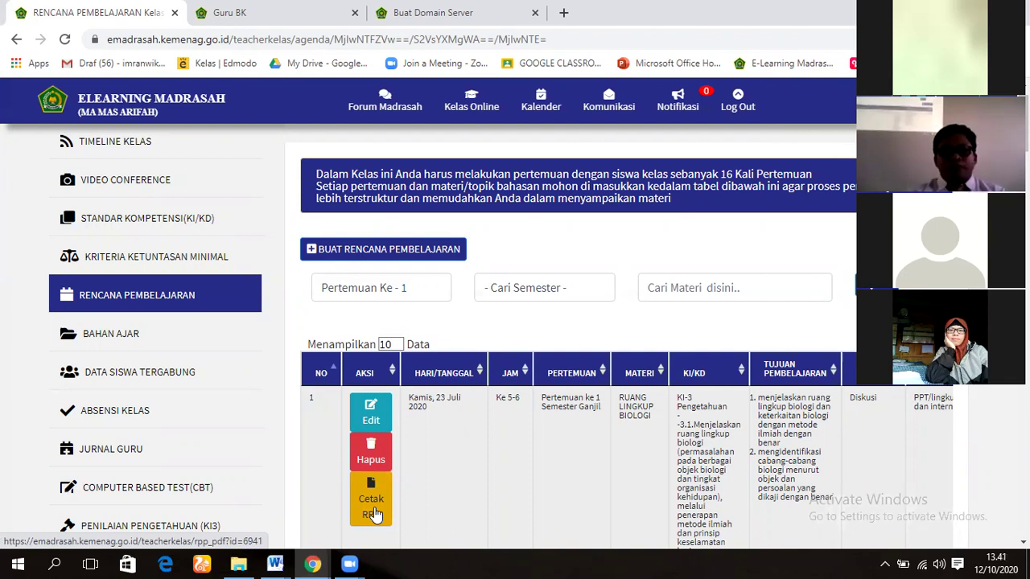
Go to Bahan Ajar of Kelas X and open the form for sharing teaching material uploaded from the computer
{"action": "left_click", "coordinate": [125, 337]}
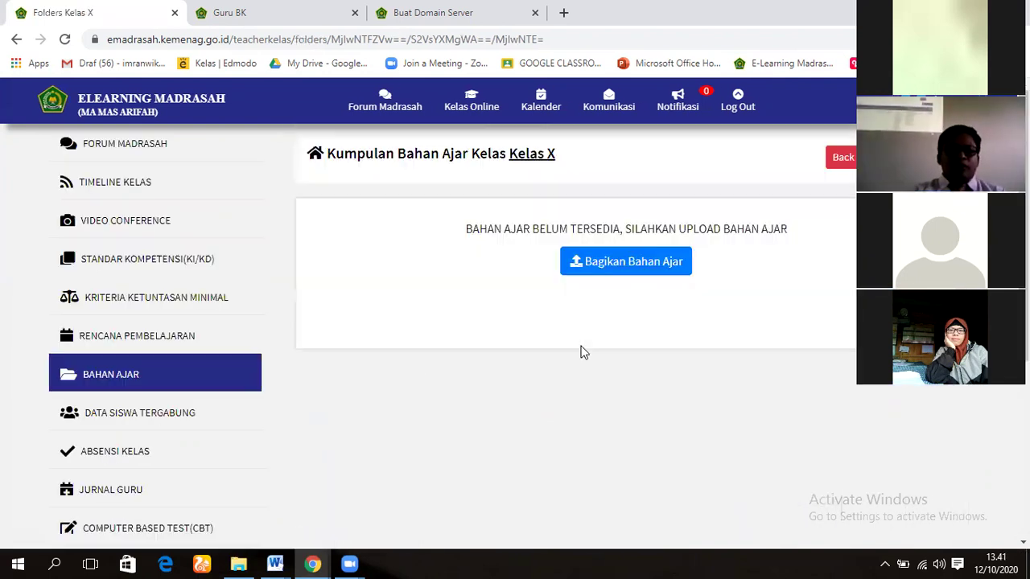
{"action": "left_click", "coordinate": [608, 265]}
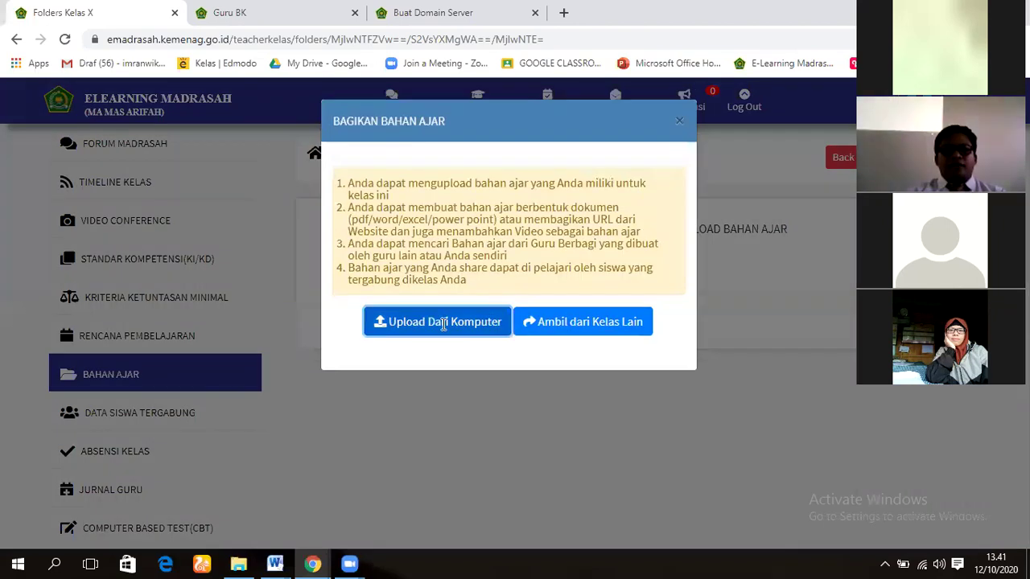
{"action": "left_click", "coordinate": [444, 322]}
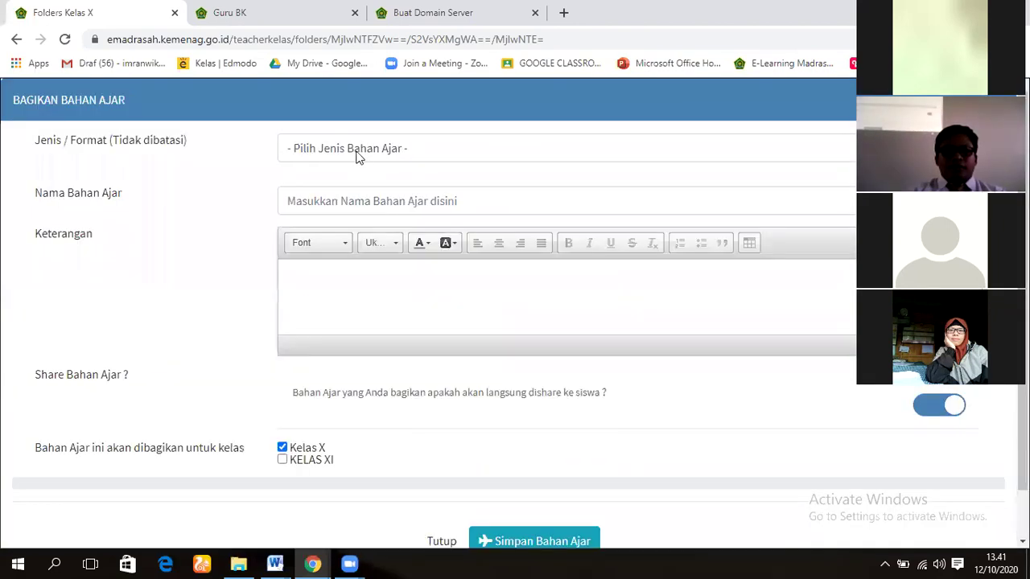
Set the teaching material's type to Bahan Ajar Format Power Point and attach the PPT 1 file from the BIOLOGI KLS X folder
{"action": "left_click", "coordinate": [352, 150]}
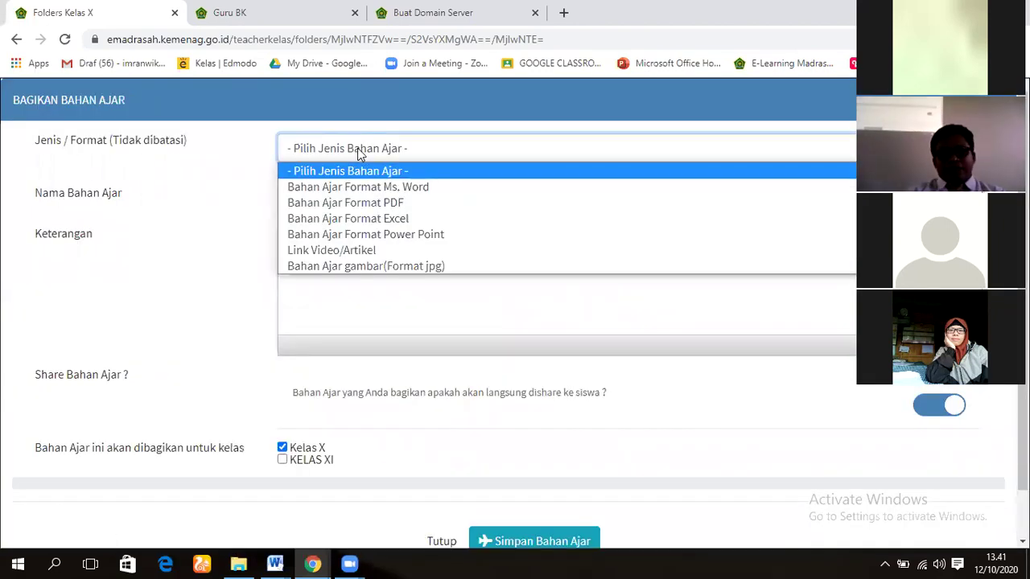
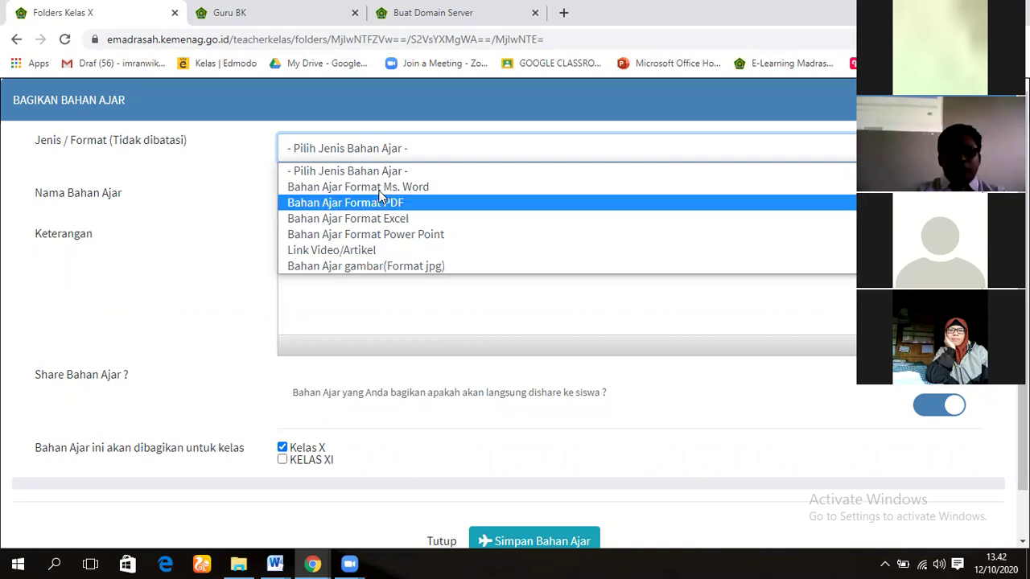
{"action": "left_click", "coordinate": [412, 235]}
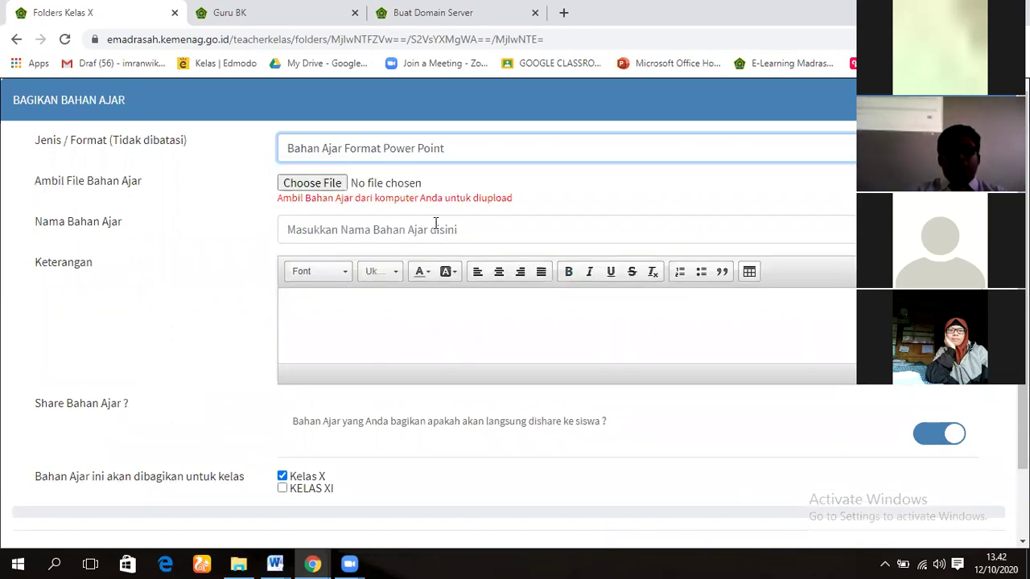
{"action": "left_click", "coordinate": [313, 183]}
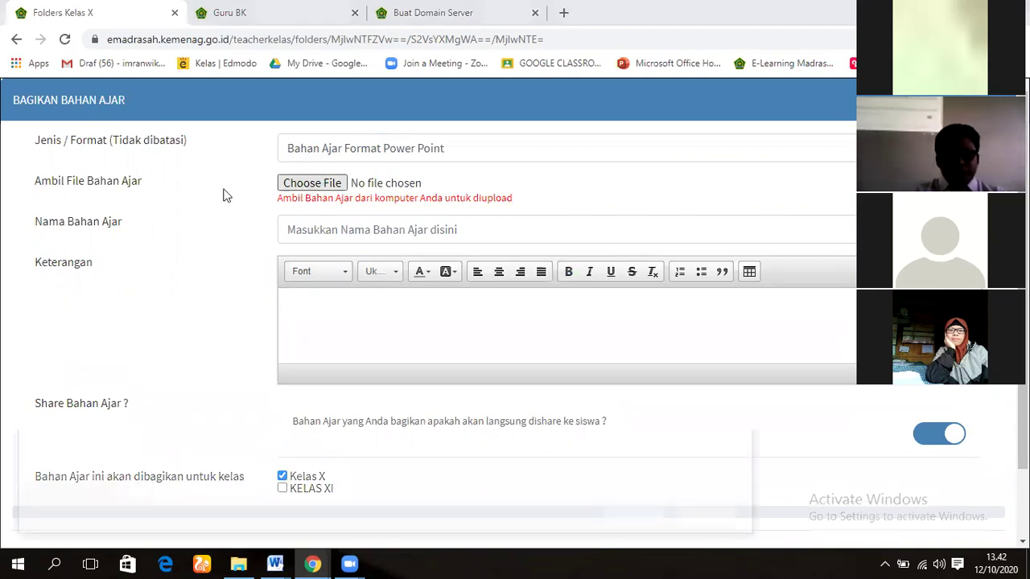
{"action": "left_click", "coordinate": [176, 155]}
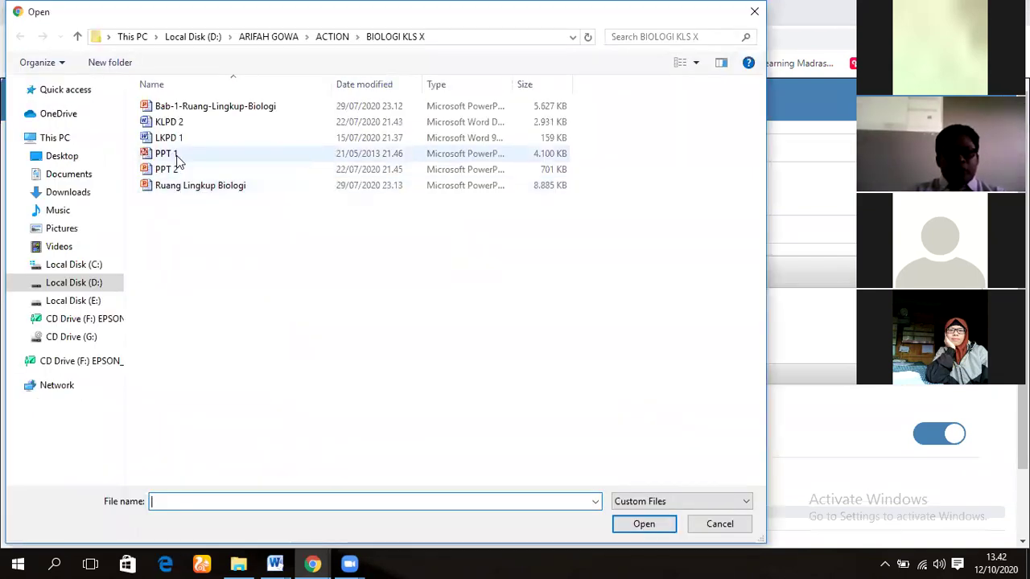
{"action": "double_click", "coordinate": [177, 156]}
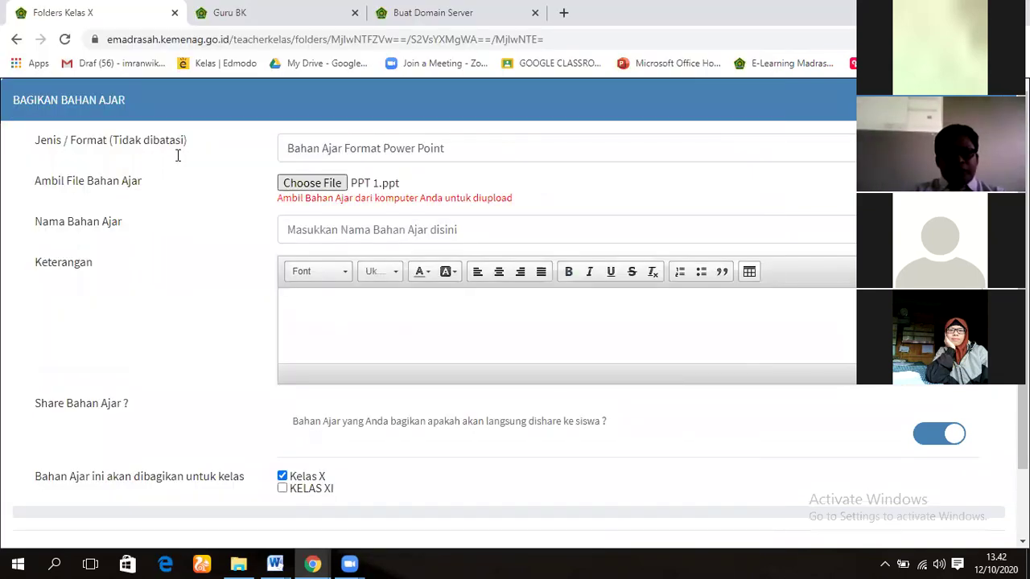
Name the teaching material PPT MATERI RUANG LINGKUP BIOLOGI and leave its Keterangan empty
{"action": "left_click", "coordinate": [293, 232]}
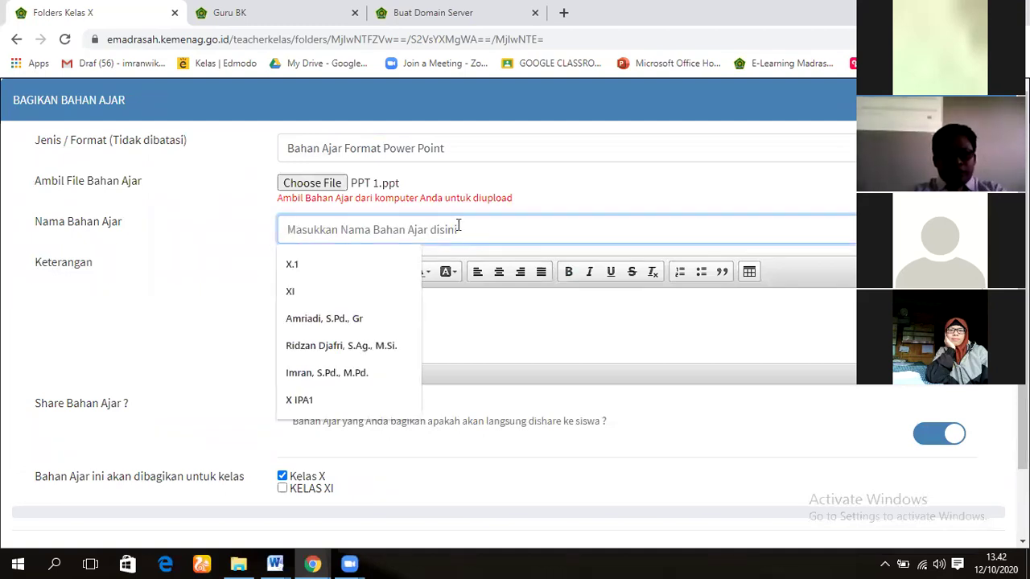
{"action": "type", "text": "MATER"}
{"action": "key", "text": "BackSpace"}
{"action": "key", "text": "BackSpace"}
{"action": "key", "text": "BackSpace"}
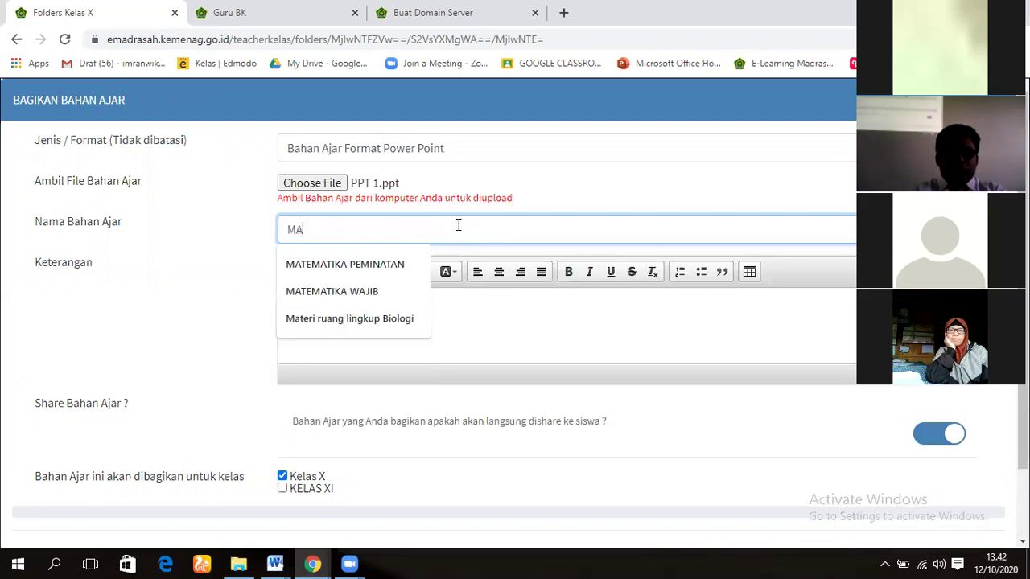
{"action": "key", "text": "BackSpace"}
{"action": "key", "text": "BackSpace"}
{"action": "type", "text": "PPT MATERI RUANG LINGKUP BIOLOGI"}
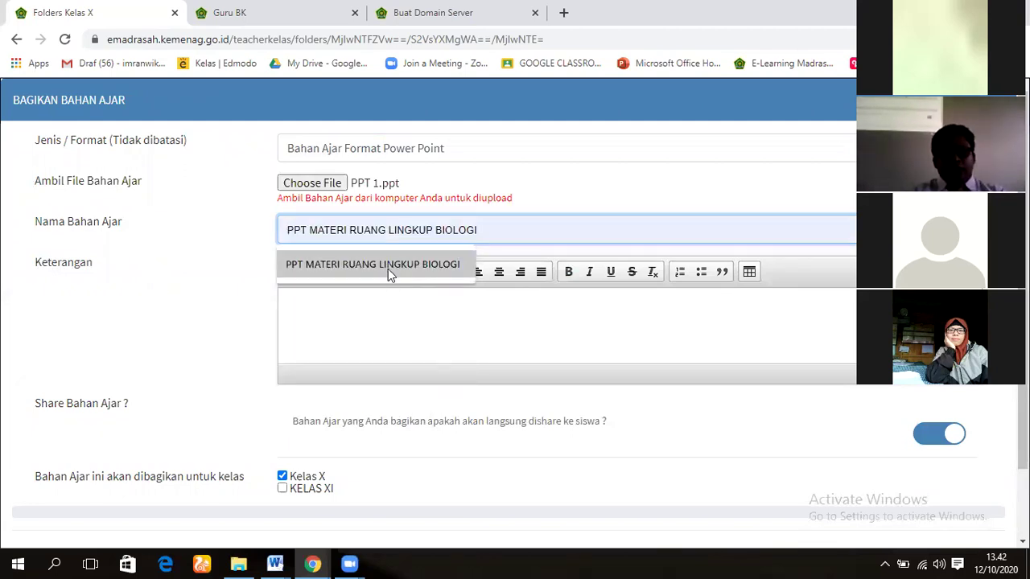
{"action": "left_click", "coordinate": [391, 270]}
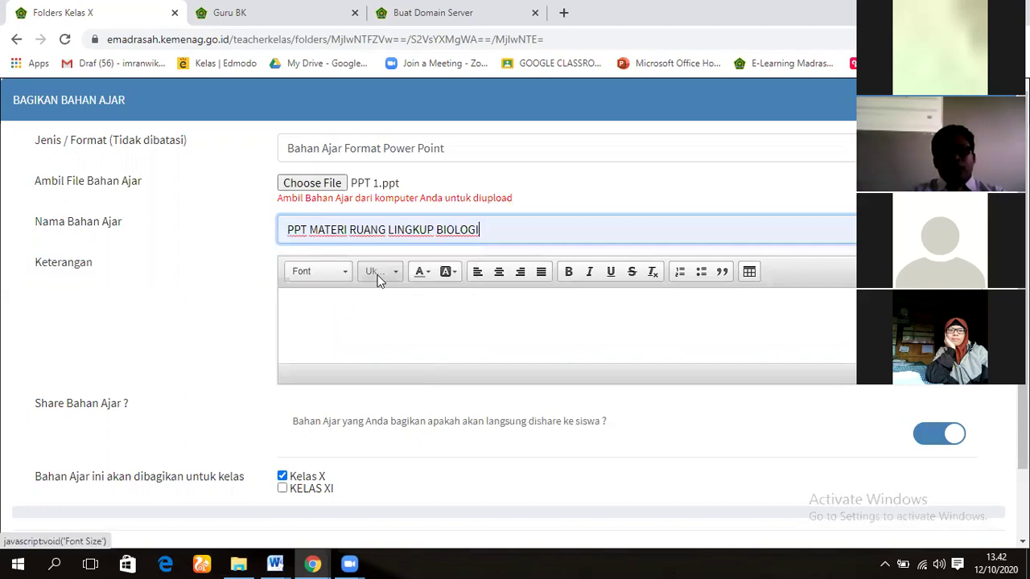
{"action": "left_click", "coordinate": [281, 304]}
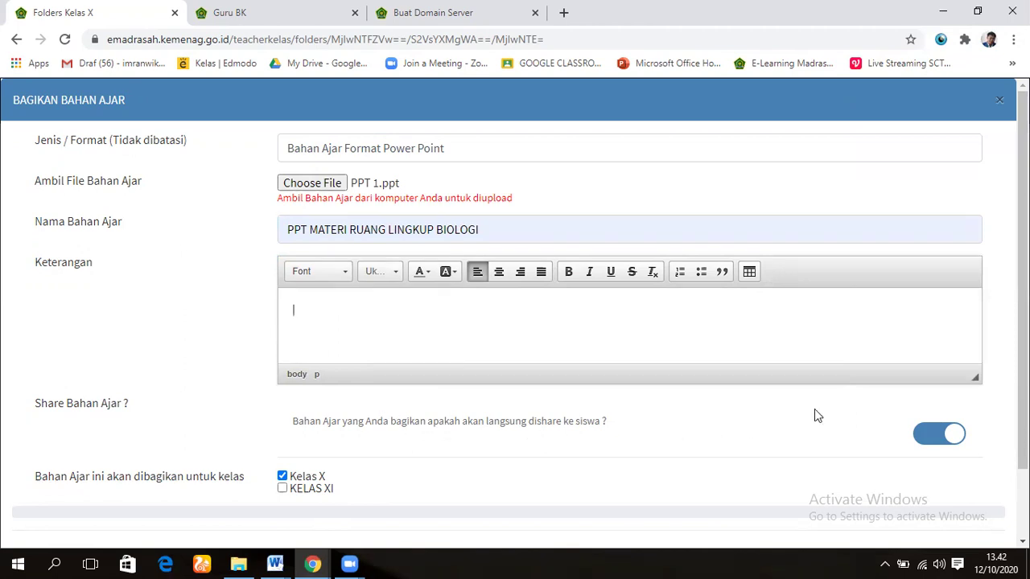
Switch Share Bahan Ajar off and on again, and save the teaching material for Kelas X
{"action": "left_click", "coordinate": [925, 440]}
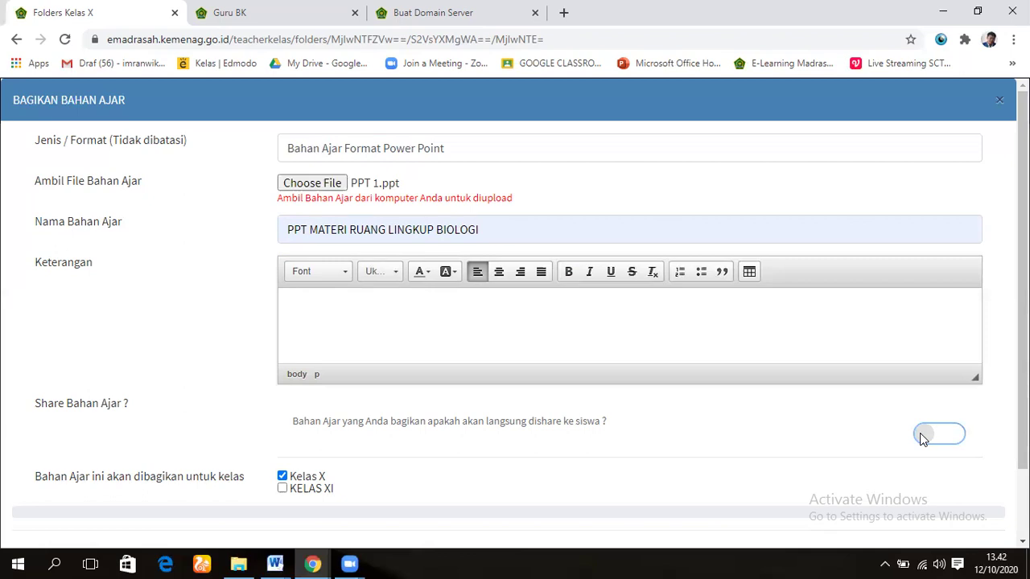
{"action": "scroll", "coordinate": [924, 439], "scroll_direction": "down", "scroll_amount": 1}
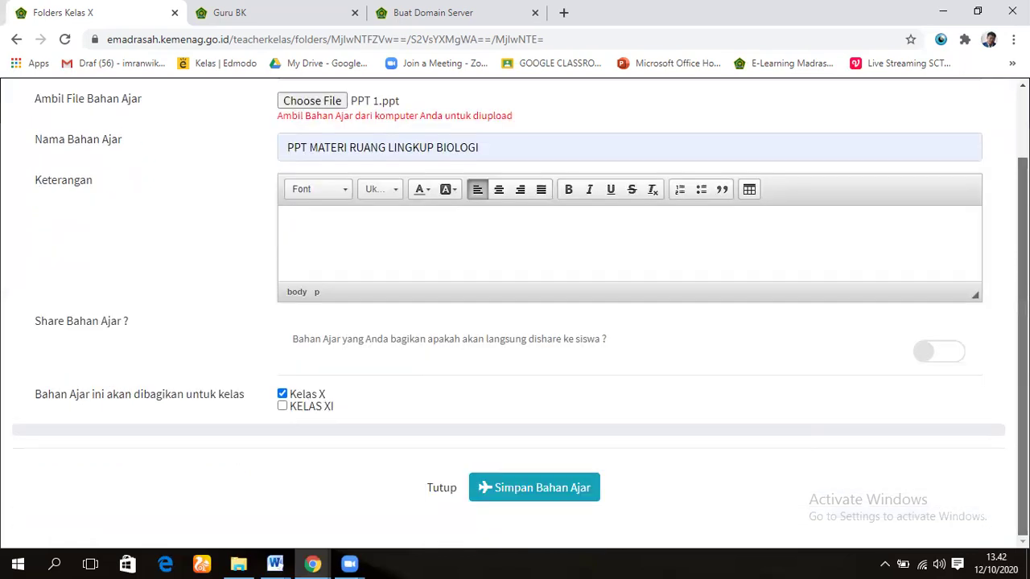
{"action": "left_click", "coordinate": [956, 355]}
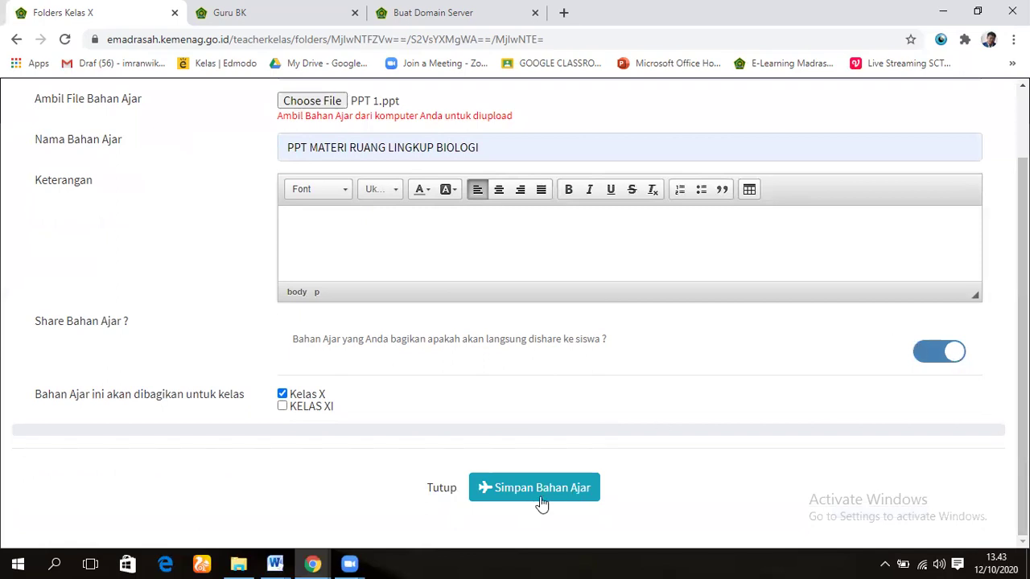
{"action": "left_click", "coordinate": [555, 494]}
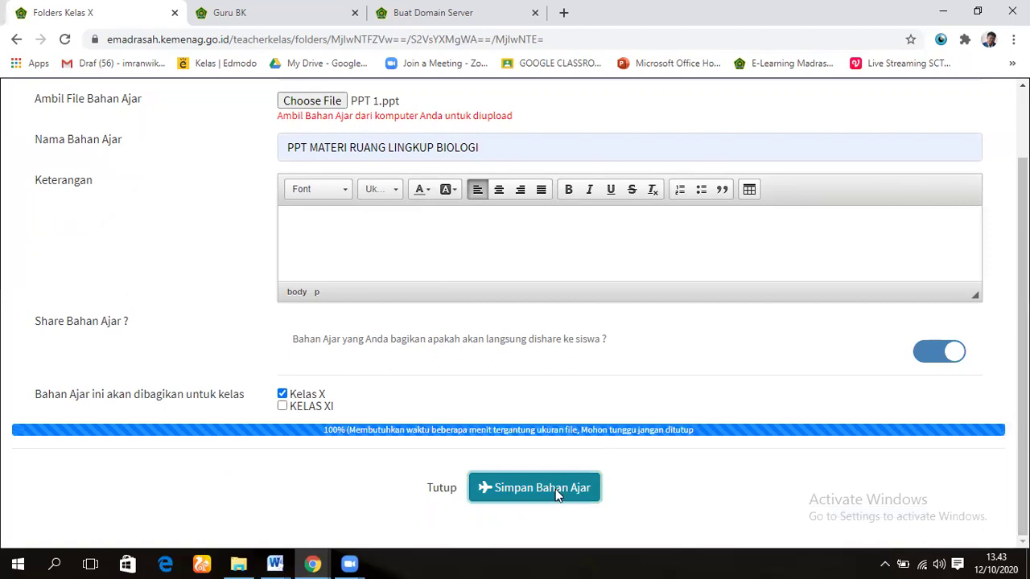
{"action": "left_click", "coordinate": [497, 392]}
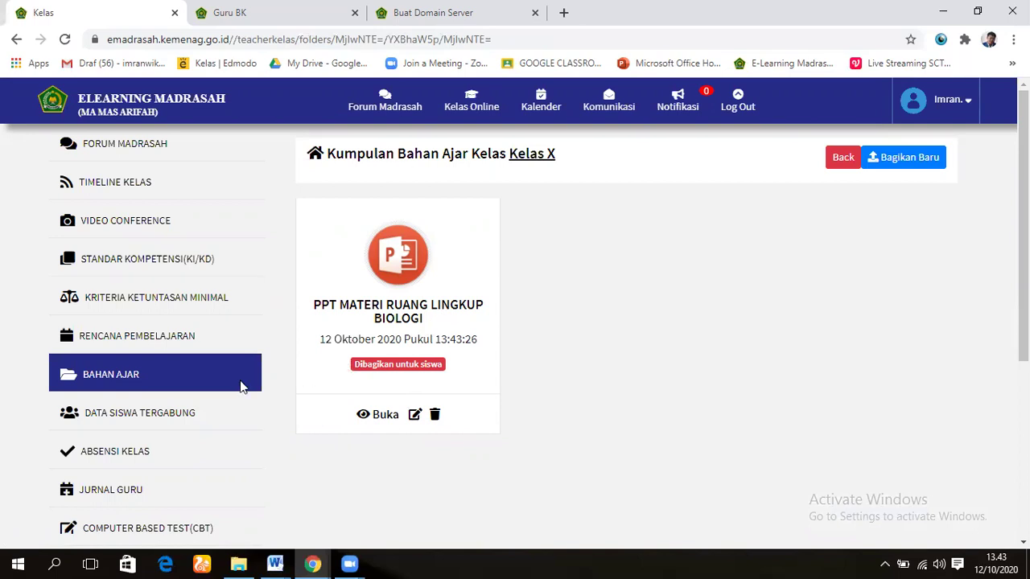
Go to Data Siswa Tergabung of Kelas X, review the Undang Siswa list of students and close it
{"action": "left_click", "coordinate": [149, 418]}
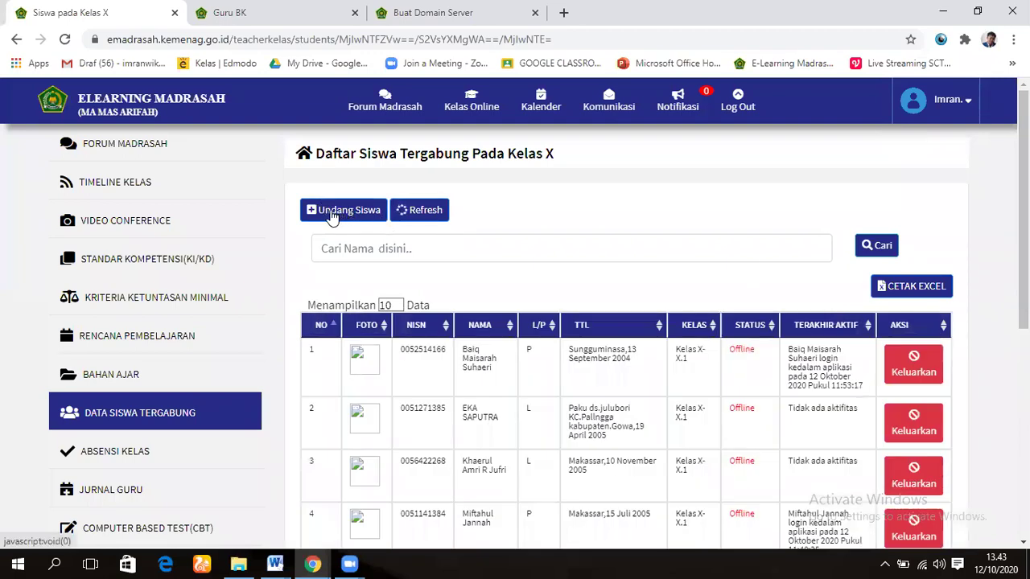
{"action": "left_click", "coordinate": [332, 214]}
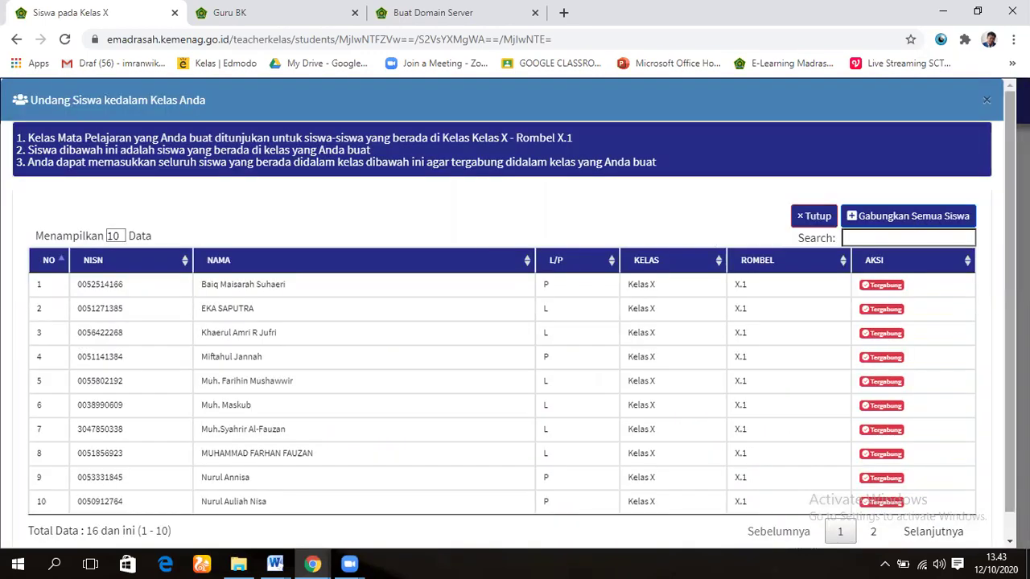
{"action": "scroll", "coordinate": [944, 206], "scroll_direction": "down", "scroll_amount": 1}
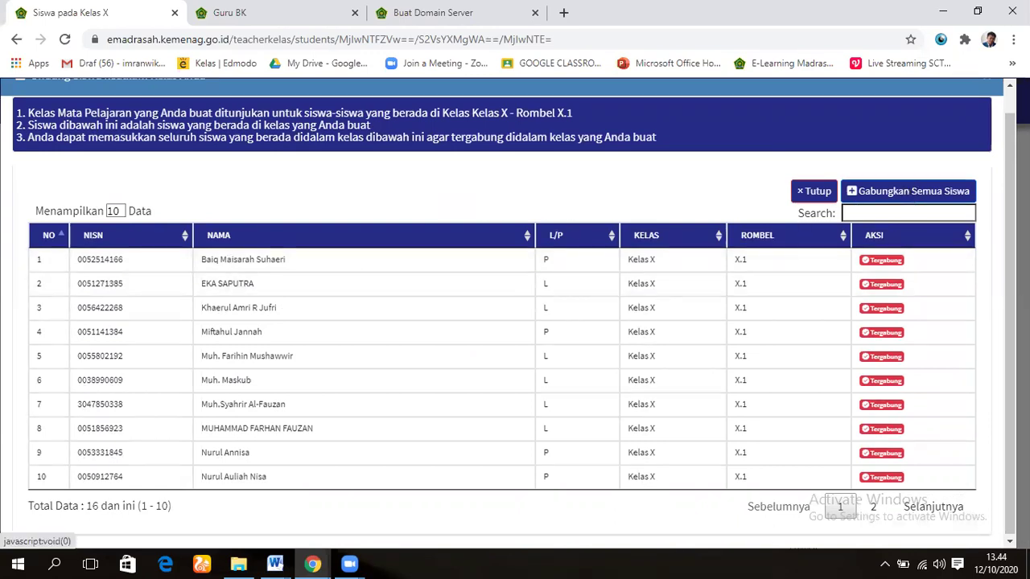
{"action": "left_click_drag", "start_coordinate": [1010, 274], "coordinate": [1010, 275]}
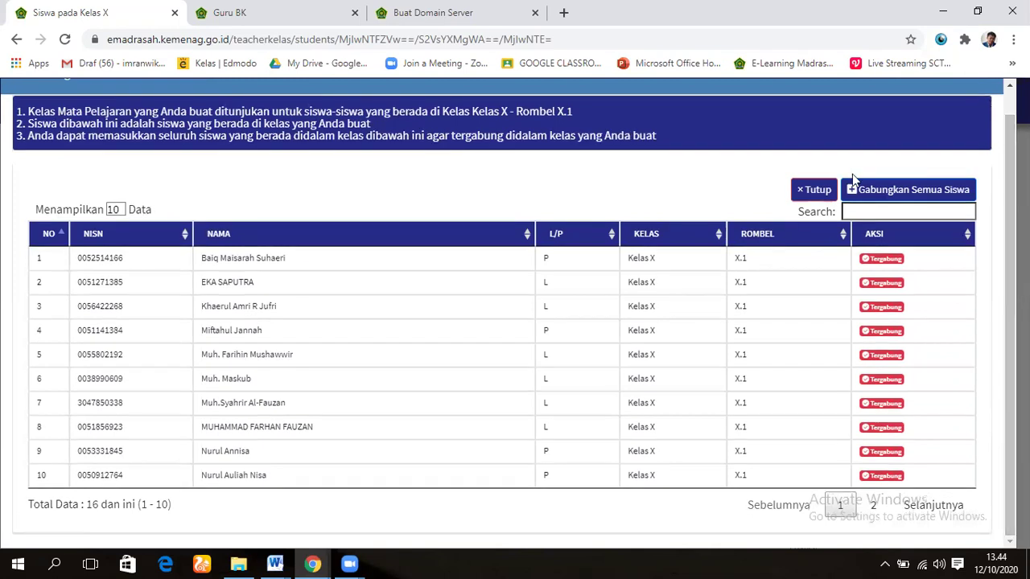
{"action": "left_click", "coordinate": [801, 194]}
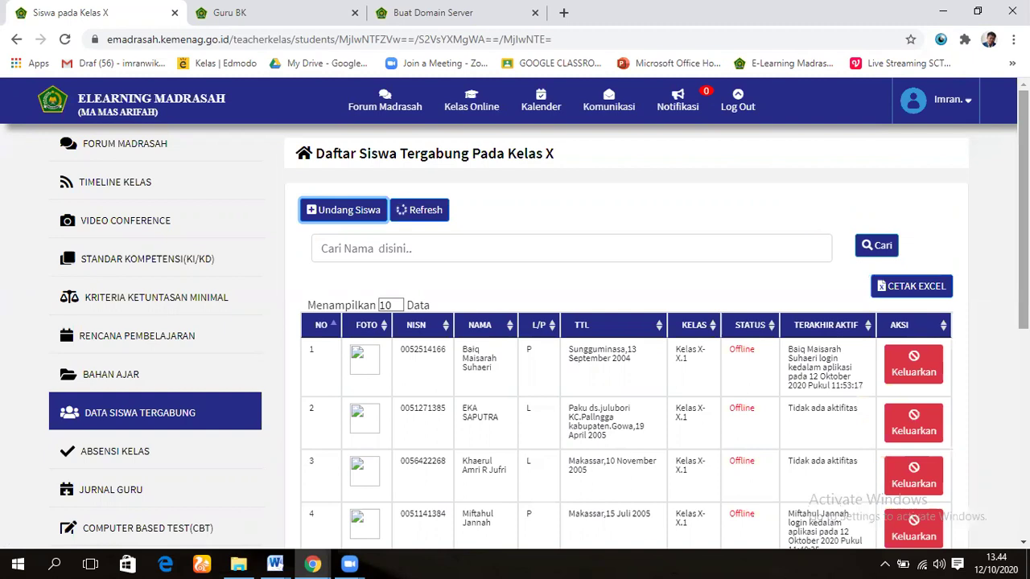
Look through the table of students joined to Kelas X, including their status, last activity and Keluarkan options
{"action": "scroll", "coordinate": [539, 322], "scroll_direction": "down", "scroll_amount": 3}
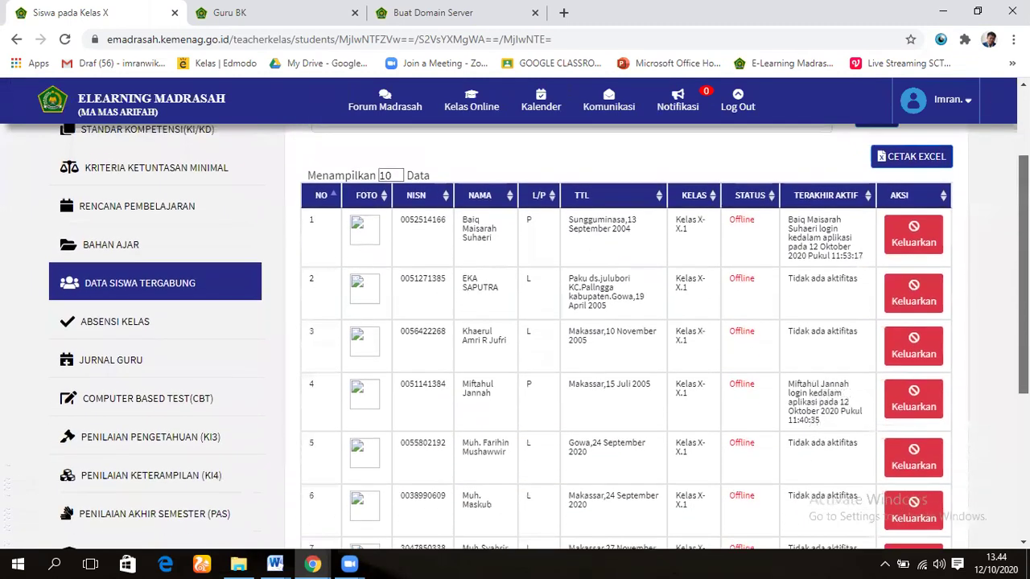
{"action": "scroll", "coordinate": [539, 337], "scroll_direction": "down", "scroll_amount": 2}
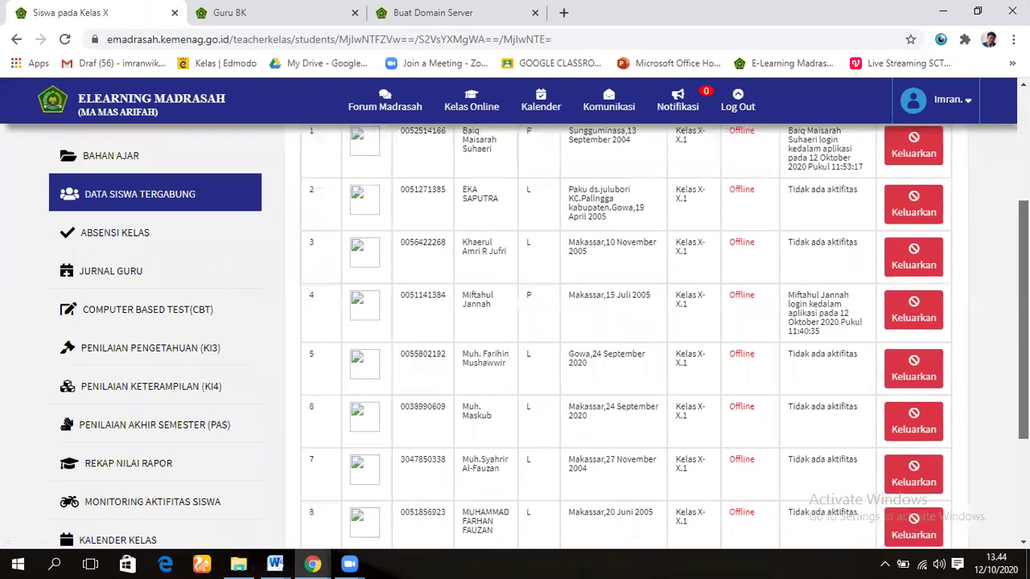
{"action": "scroll", "coordinate": [540, 322], "scroll_direction": "up", "scroll_amount": 1}
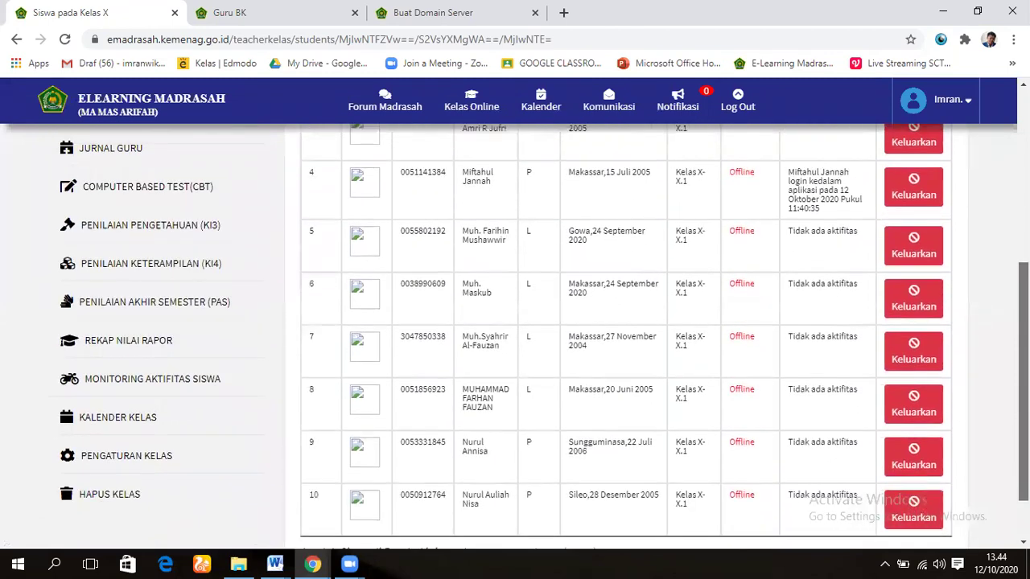
{"action": "scroll", "coordinate": [539, 322], "scroll_direction": "up", "scroll_amount": 2}
{"action": "scroll", "coordinate": [916, 284], "scroll_direction": "up", "scroll_amount": 1}
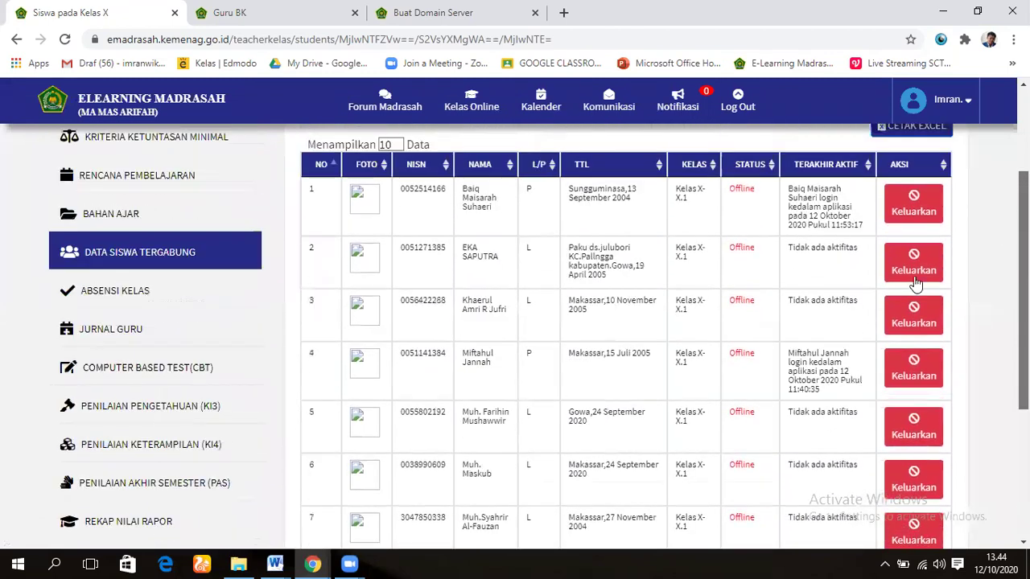
{"action": "scroll", "coordinate": [915, 304], "scroll_direction": "up", "scroll_amount": 2}
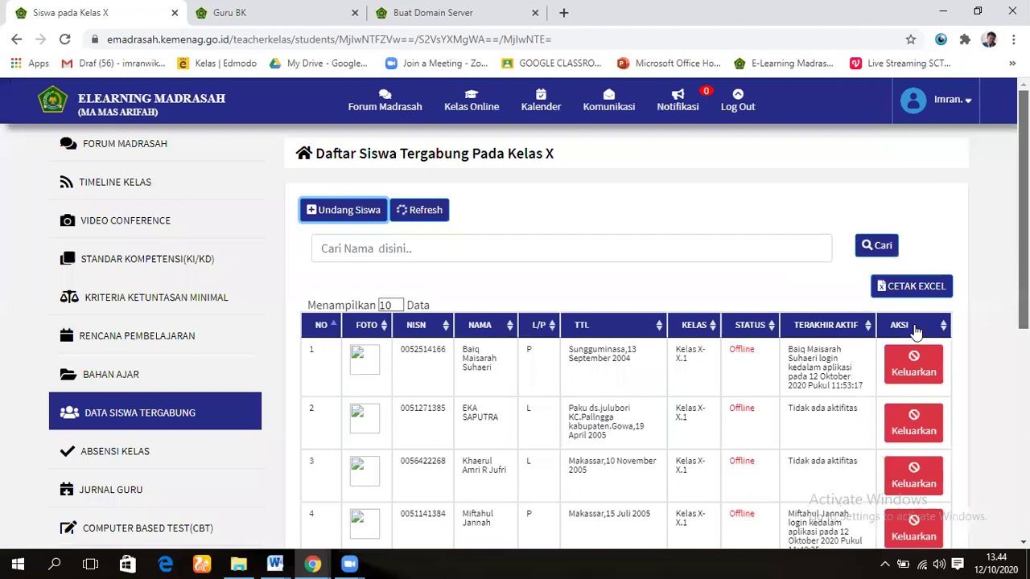
{"action": "scroll", "coordinate": [915, 330], "scroll_direction": "down", "scroll_amount": 1}
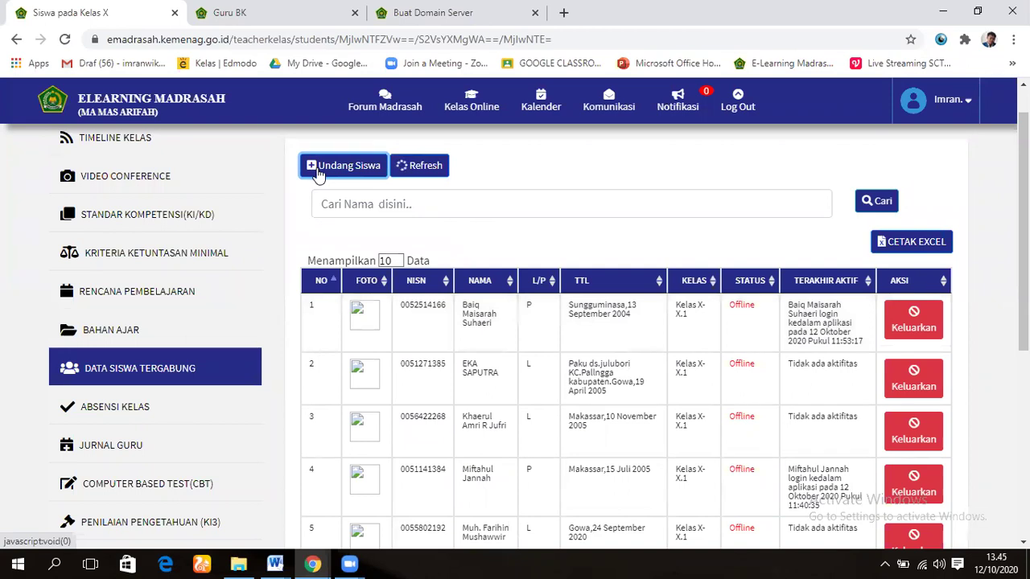
Go to Absensi Kelas and look over the Oktober 2020 attendance confirmation recap of Kelas X
{"action": "left_click", "coordinate": [113, 413]}
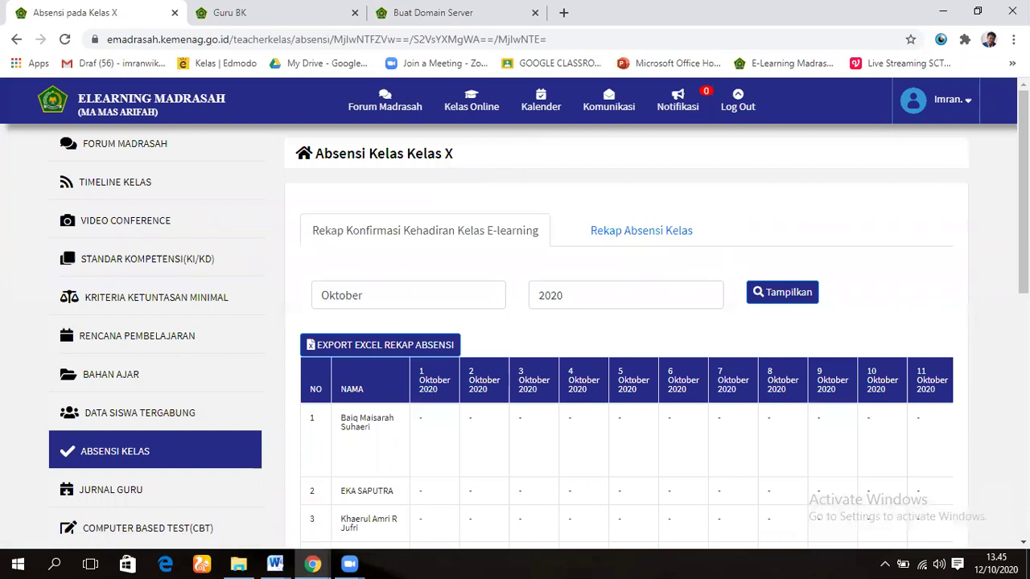
{"action": "scroll", "coordinate": [539, 322], "scroll_direction": "down", "scroll_amount": 3}
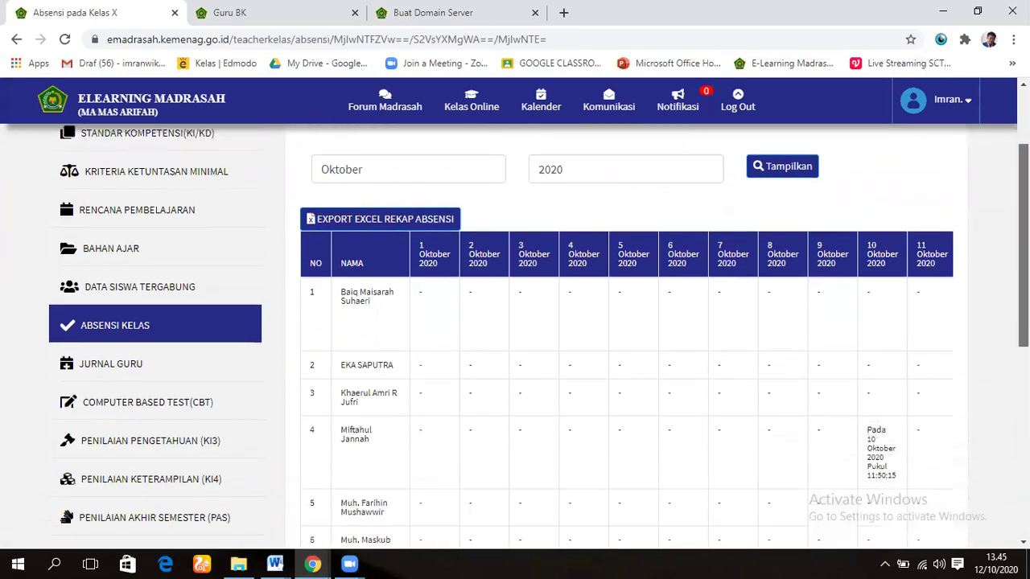
{"action": "scroll", "coordinate": [539, 322], "scroll_direction": "down", "scroll_amount": 3}
{"action": "scroll", "coordinate": [731, 212], "scroll_direction": "up", "scroll_amount": 4}
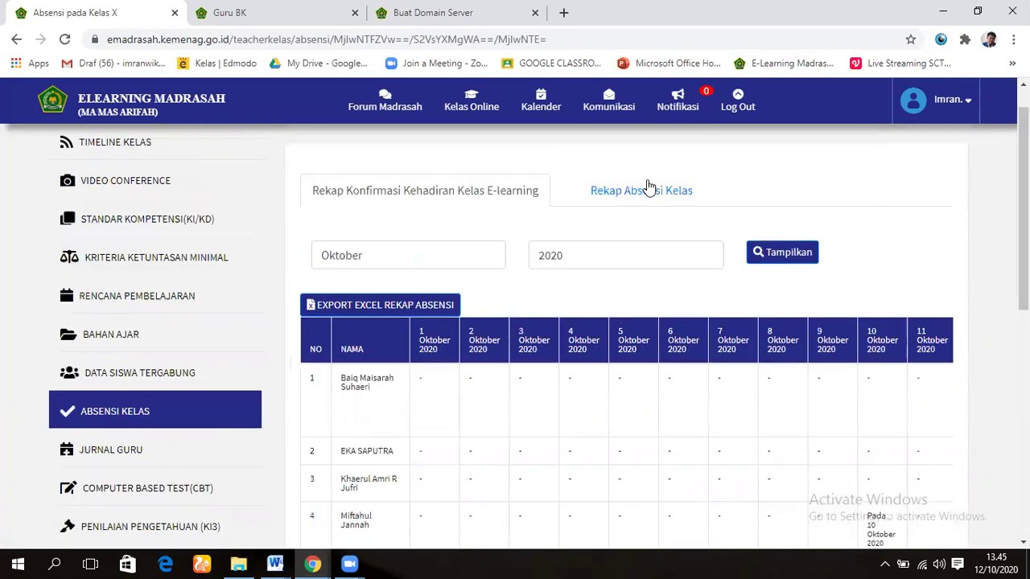
In Rekap Absensi Kelas for Pertemuan Ke - 1, set the first student to Hadir, the second to Alfa and the third to Sakit
{"action": "left_click", "coordinate": [649, 186]}
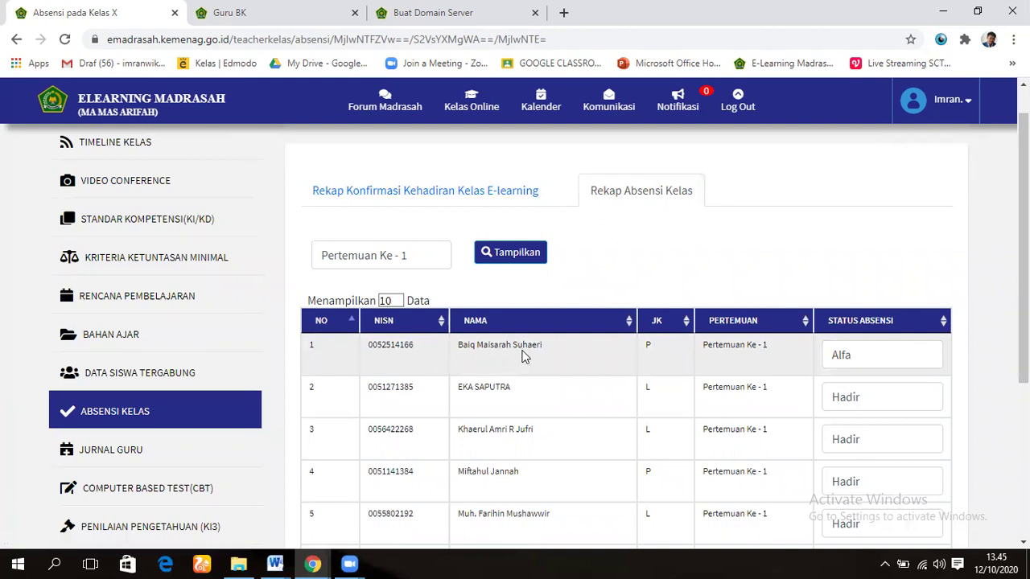
{"action": "left_click", "coordinate": [886, 361]}
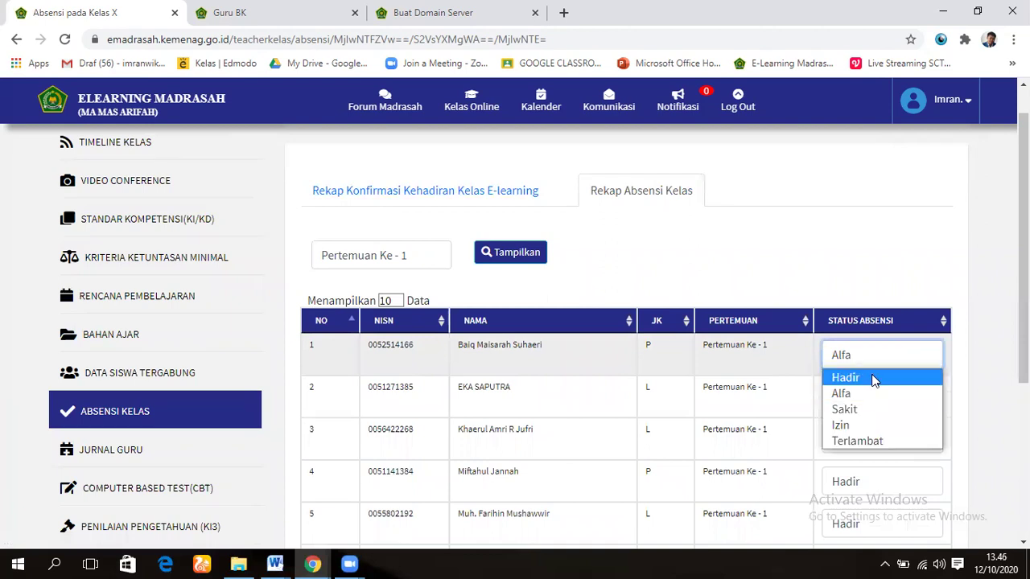
{"action": "left_click", "coordinate": [865, 375]}
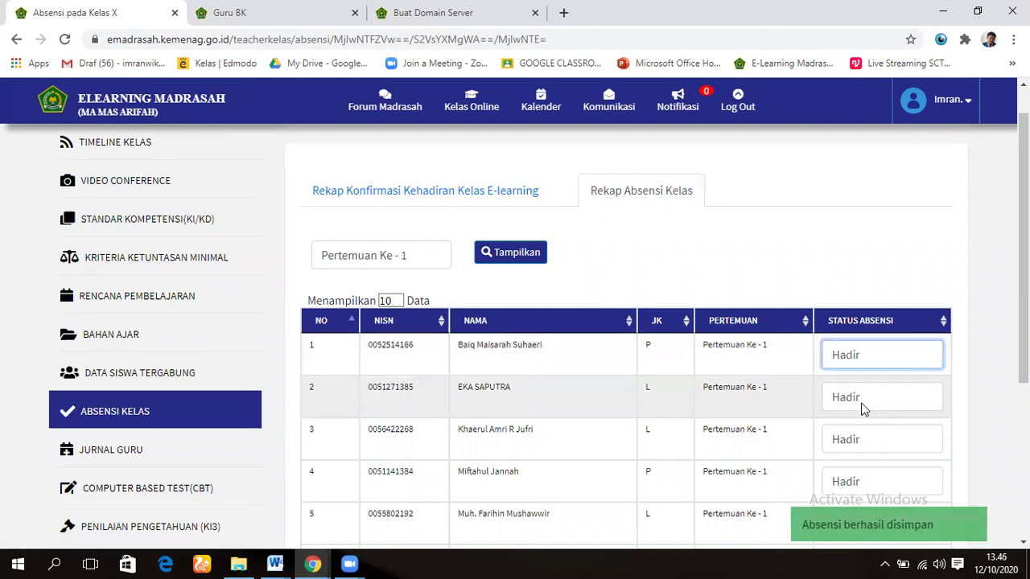
{"action": "left_click", "coordinate": [863, 409]}
{"action": "left_click", "coordinate": [860, 438]}
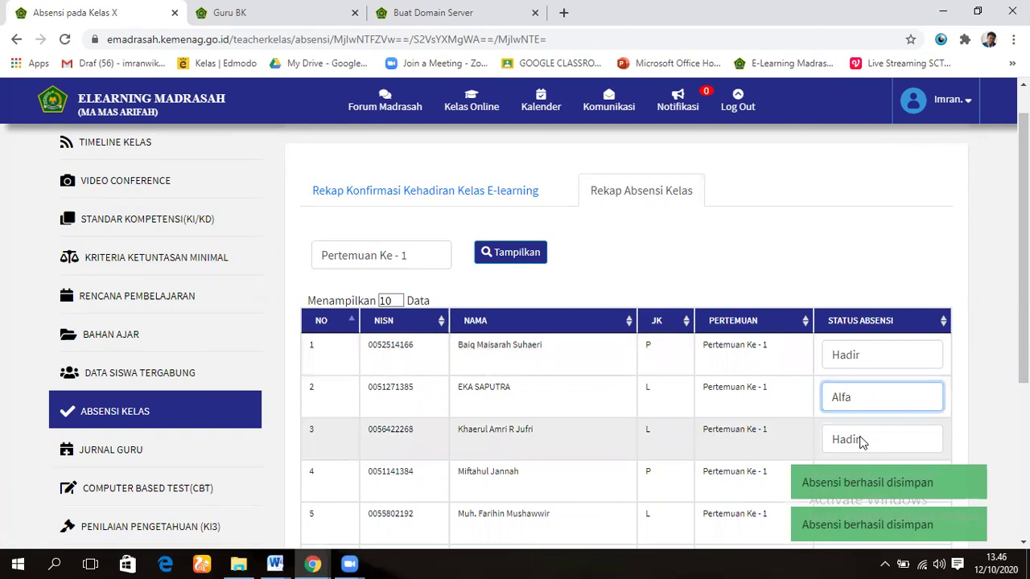
{"action": "left_click", "coordinate": [860, 441]}
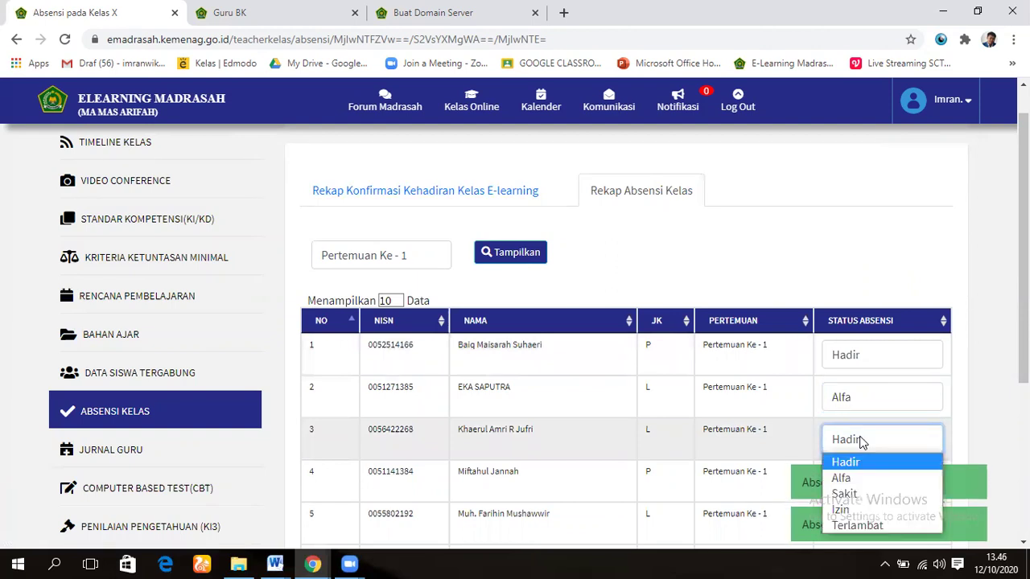
{"action": "left_click", "coordinate": [857, 493]}
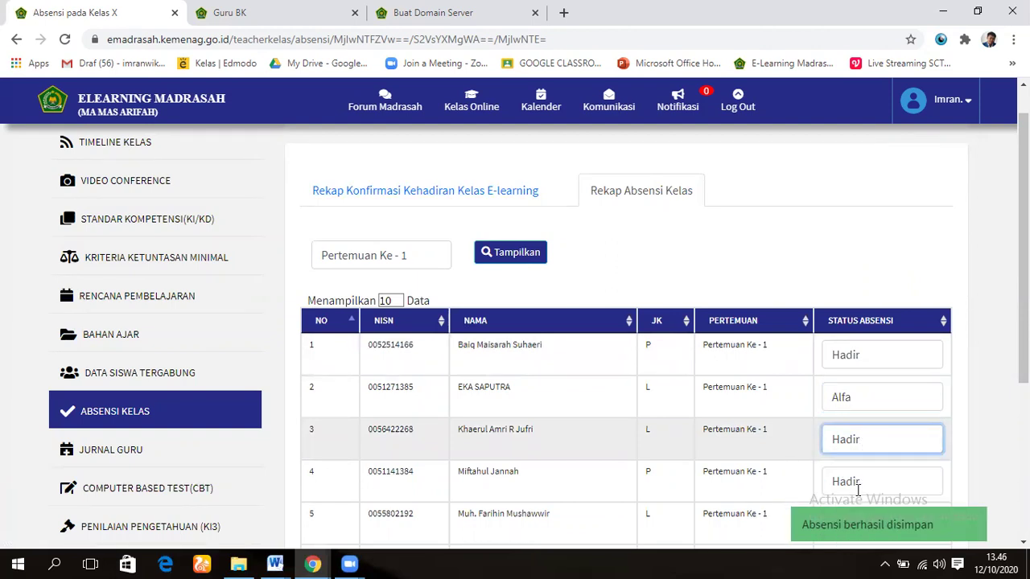
{"action": "left_click", "coordinate": [489, 193]}
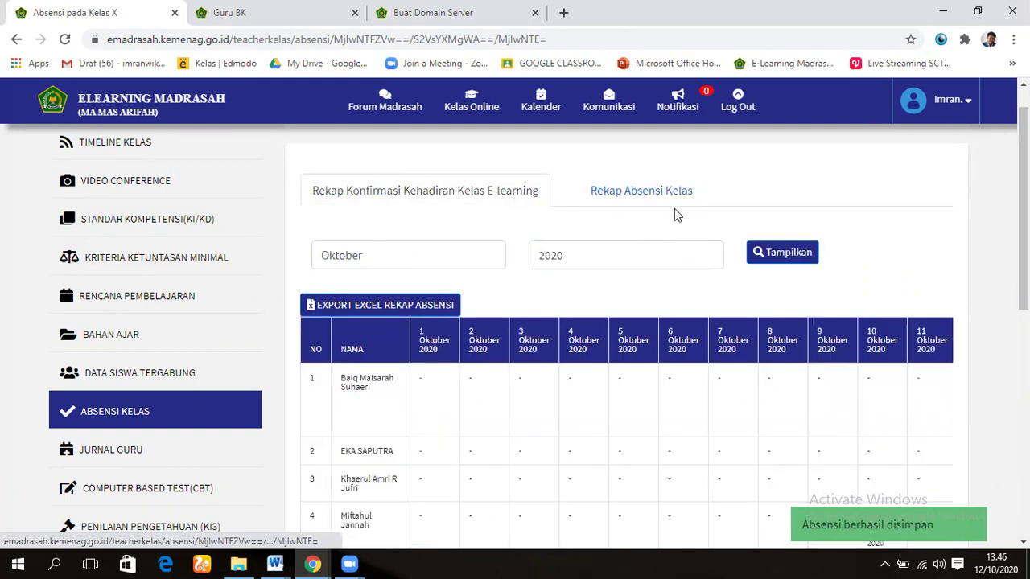
{"action": "left_click", "coordinate": [645, 196]}
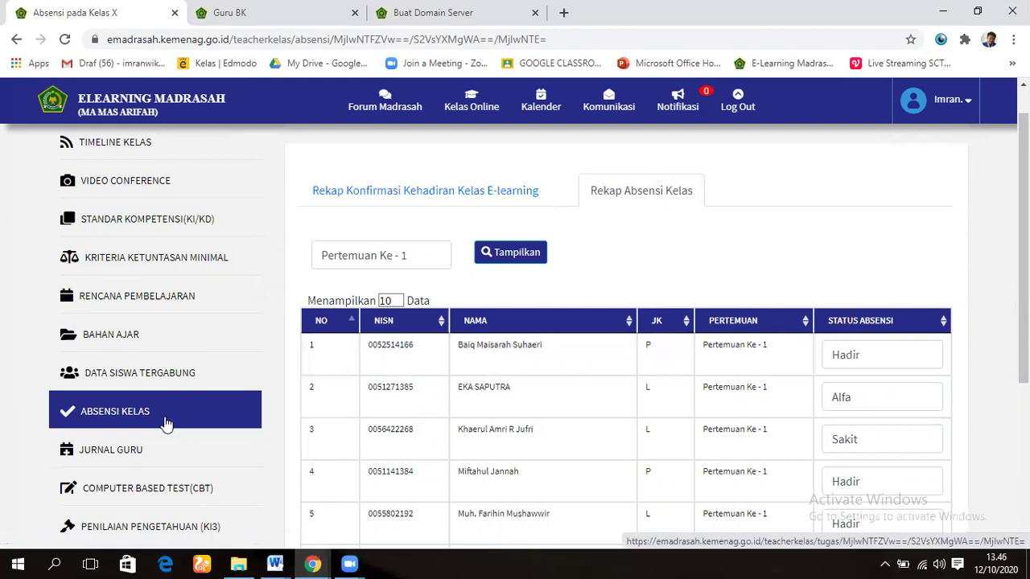
Go to Jurnal Guru of Kelas X and start a new incident dated 2020-10-12 for the first student in the list
{"action": "left_click", "coordinate": [132, 455]}
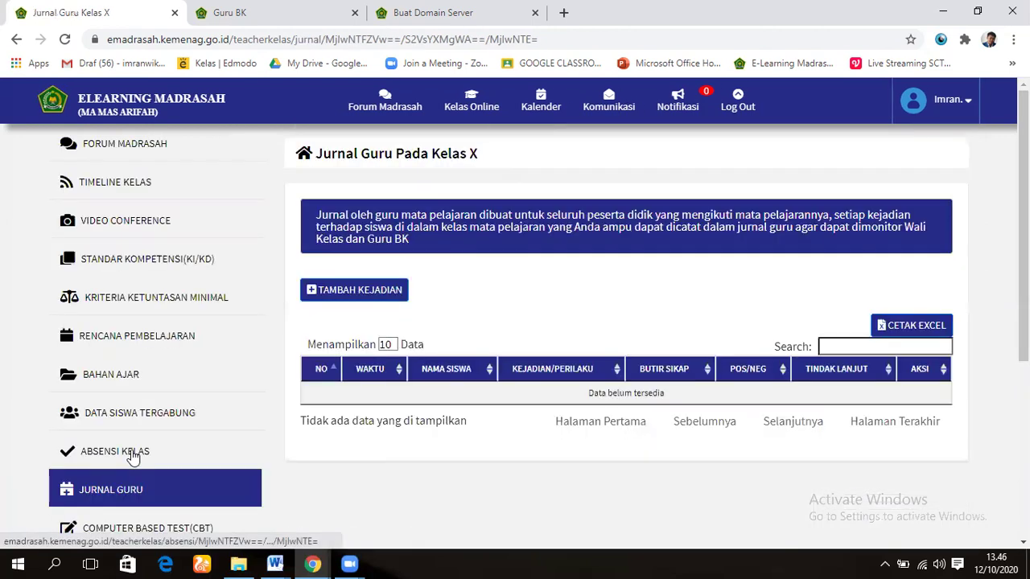
{"action": "left_click", "coordinate": [351, 291]}
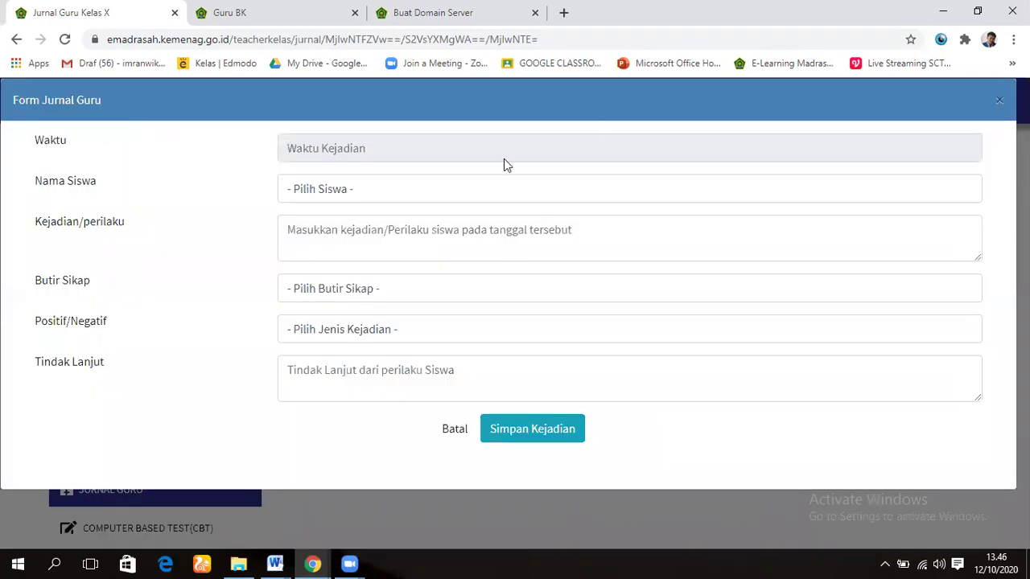
{"action": "left_click", "coordinate": [373, 153]}
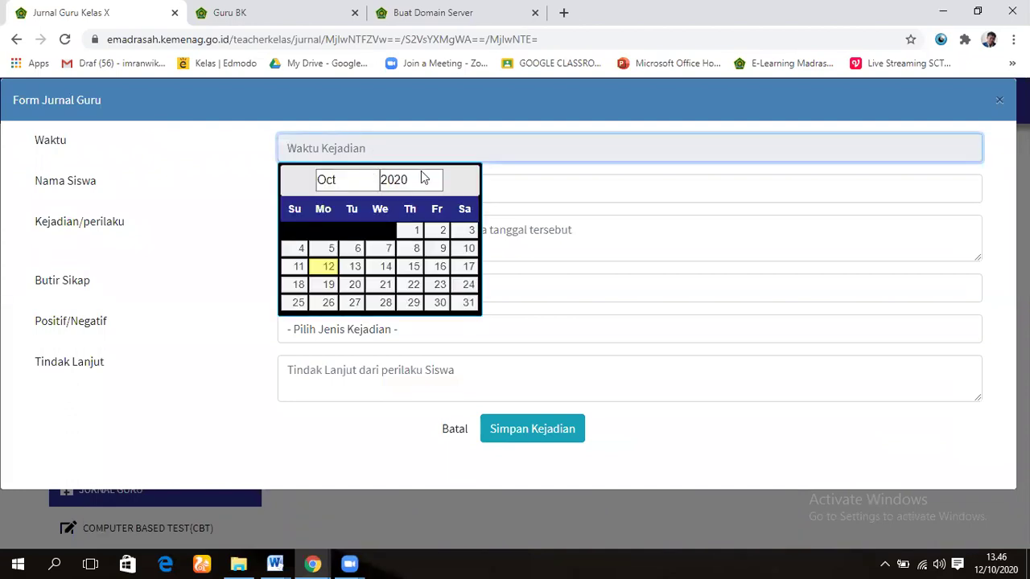
{"action": "left_click", "coordinate": [427, 183]}
{"action": "left_click", "coordinate": [393, 147]}
{"action": "left_click", "coordinate": [326, 266]}
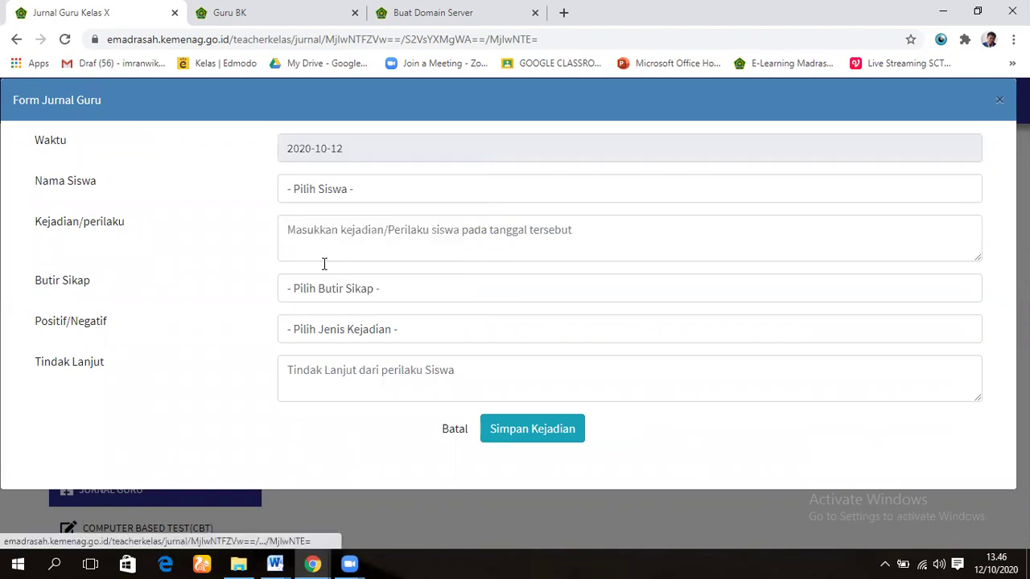
{"action": "left_click", "coordinate": [337, 197]}
{"action": "left_click", "coordinate": [349, 229]}
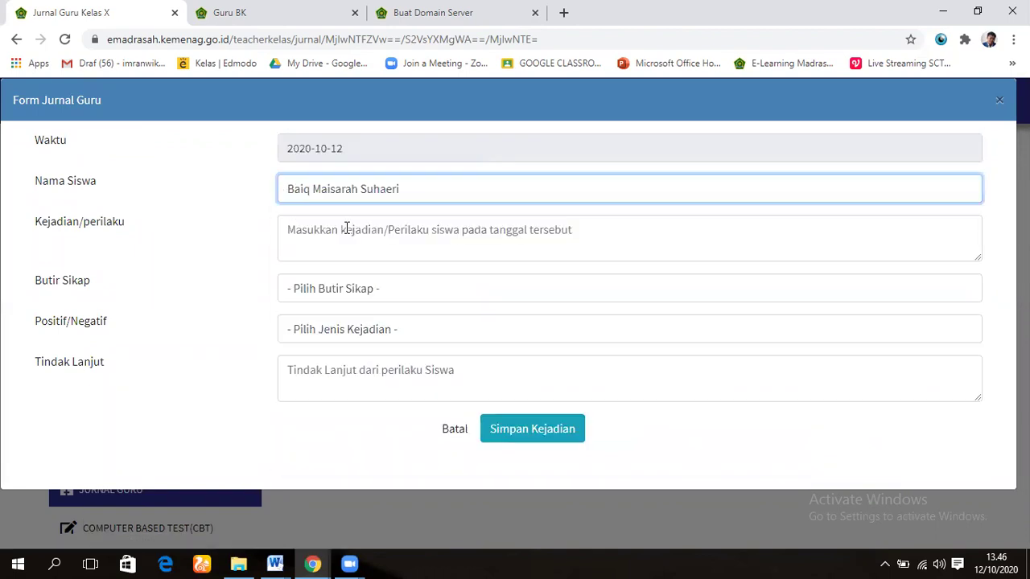
Set the incident's Butir Sikap to Tanggung Jawab and its type to Positif(+), then close the form without saving
{"action": "left_click", "coordinate": [306, 233]}
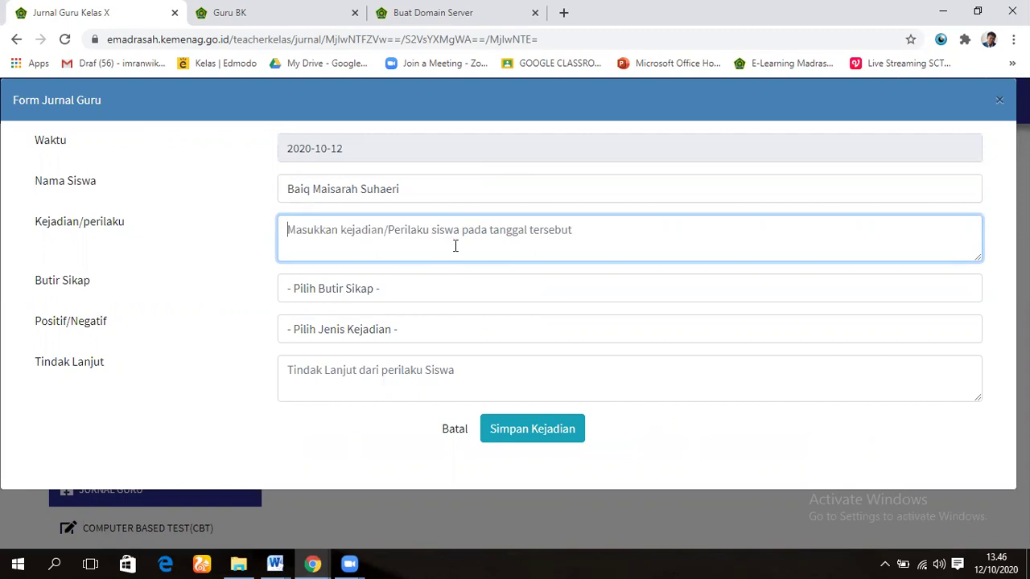
{"action": "left_click", "coordinate": [382, 299]}
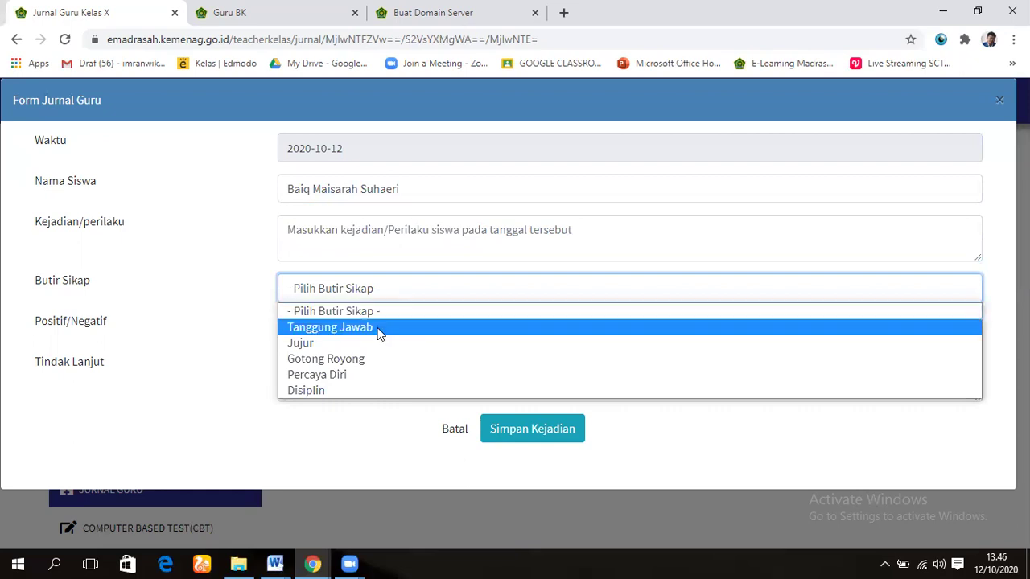
{"action": "left_click", "coordinate": [380, 332]}
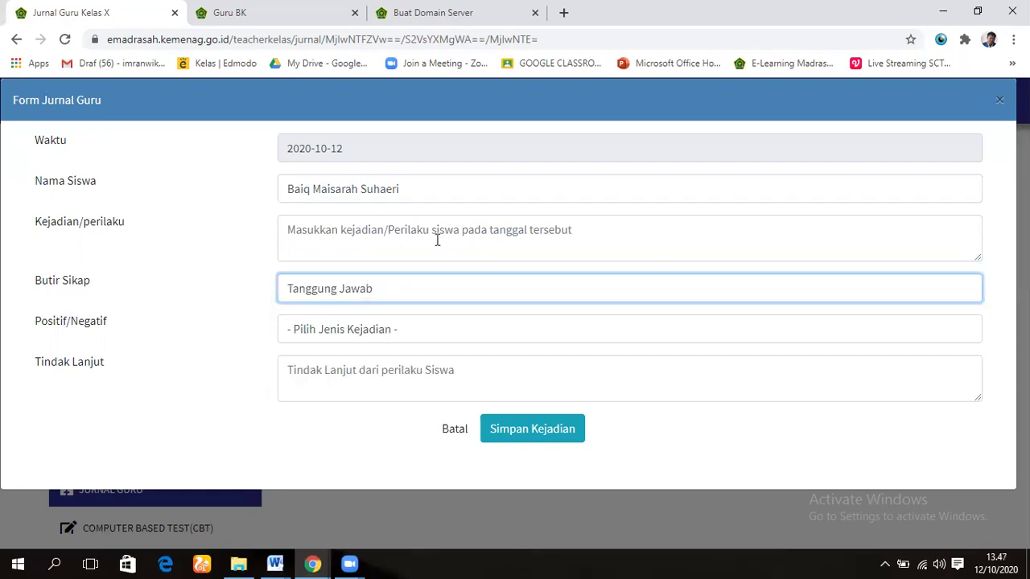
{"action": "left_click", "coordinate": [377, 334]}
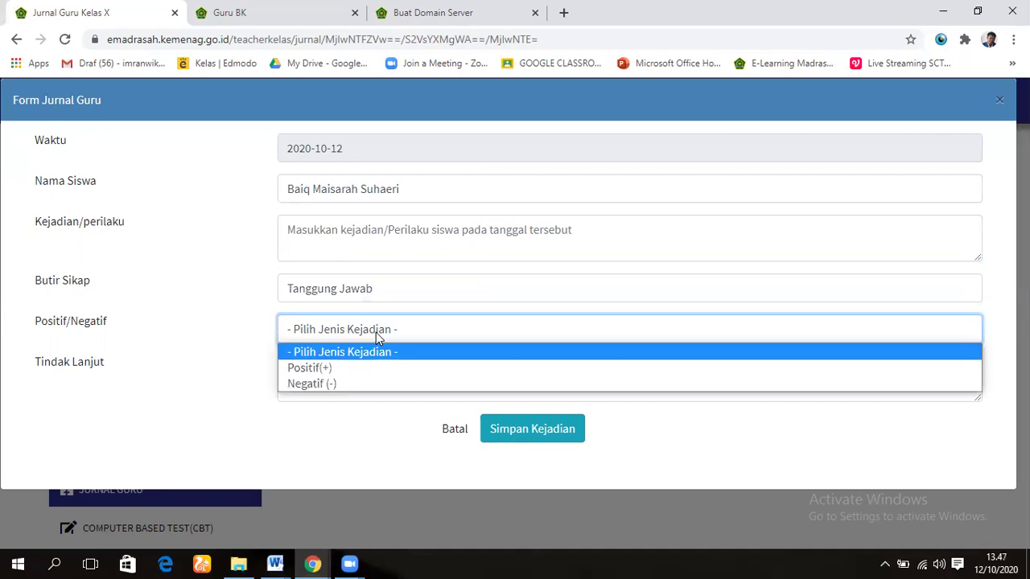
{"action": "left_click", "coordinate": [350, 368]}
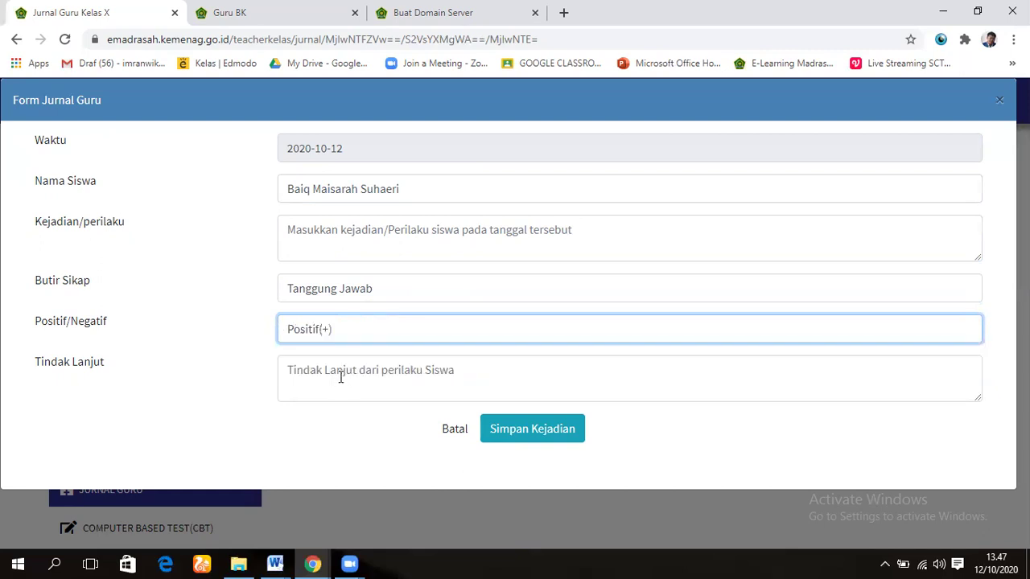
{"action": "left_click", "coordinate": [340, 377]}
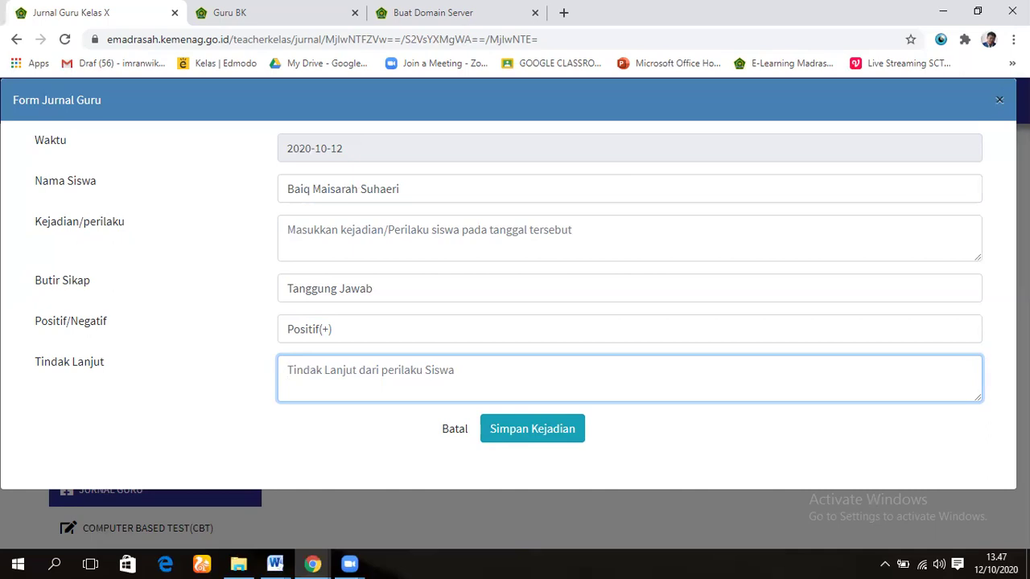
{"action": "left_click", "coordinate": [1000, 100]}
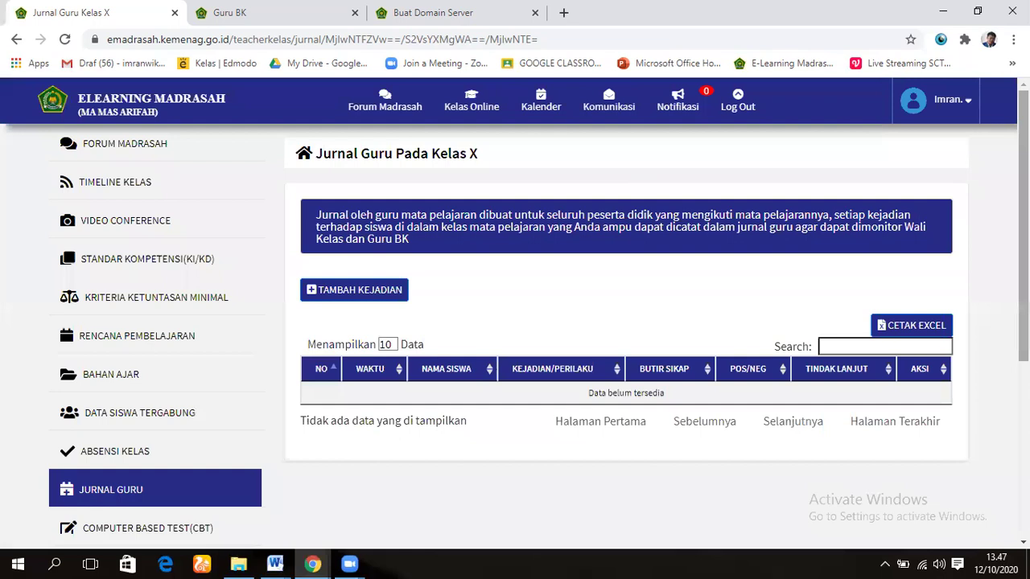
{"action": "scroll", "coordinate": [539, 335], "scroll_direction": "down", "scroll_amount": 2}
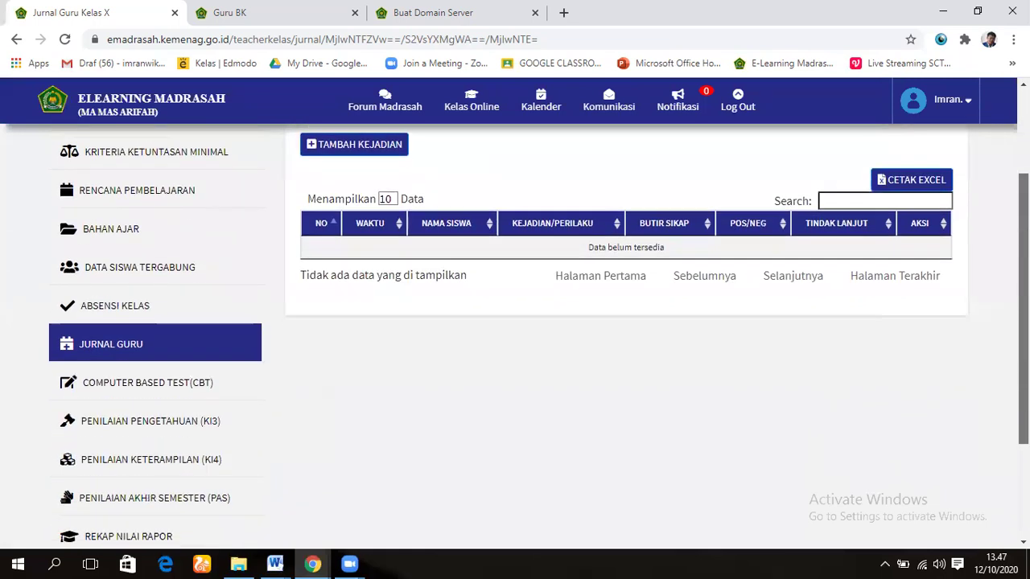